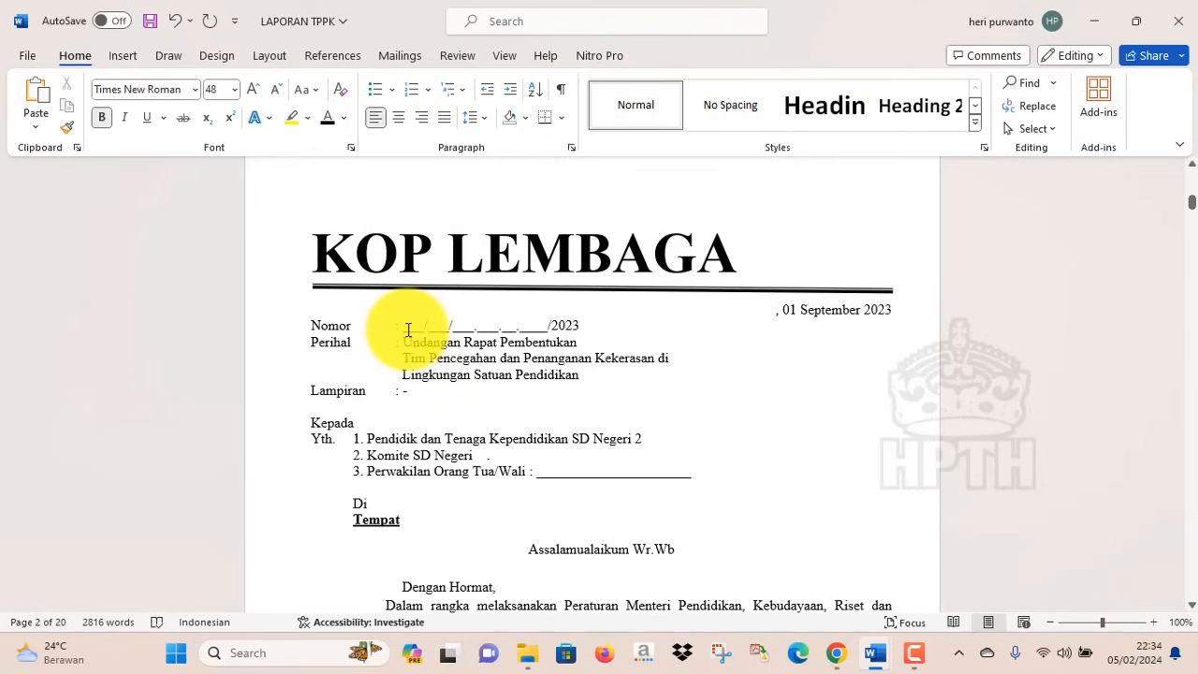
Examine the invitation letter's Nomor line and the date beneath the letterhead.
{"action": "left_click", "coordinate": [410, 329]}
{"action": "left_click_drag", "start_coordinate": [419, 328], "coordinate": [591, 341]}
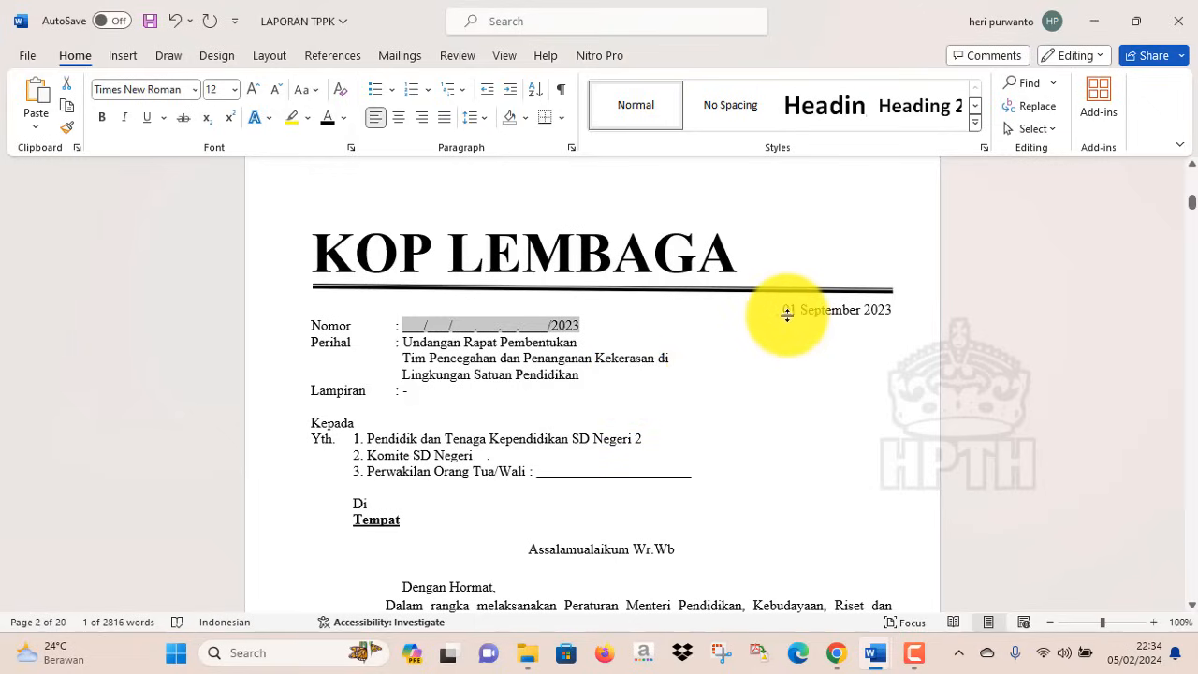
{"action": "left_click_drag", "start_coordinate": [788, 309], "coordinate": [889, 310]}
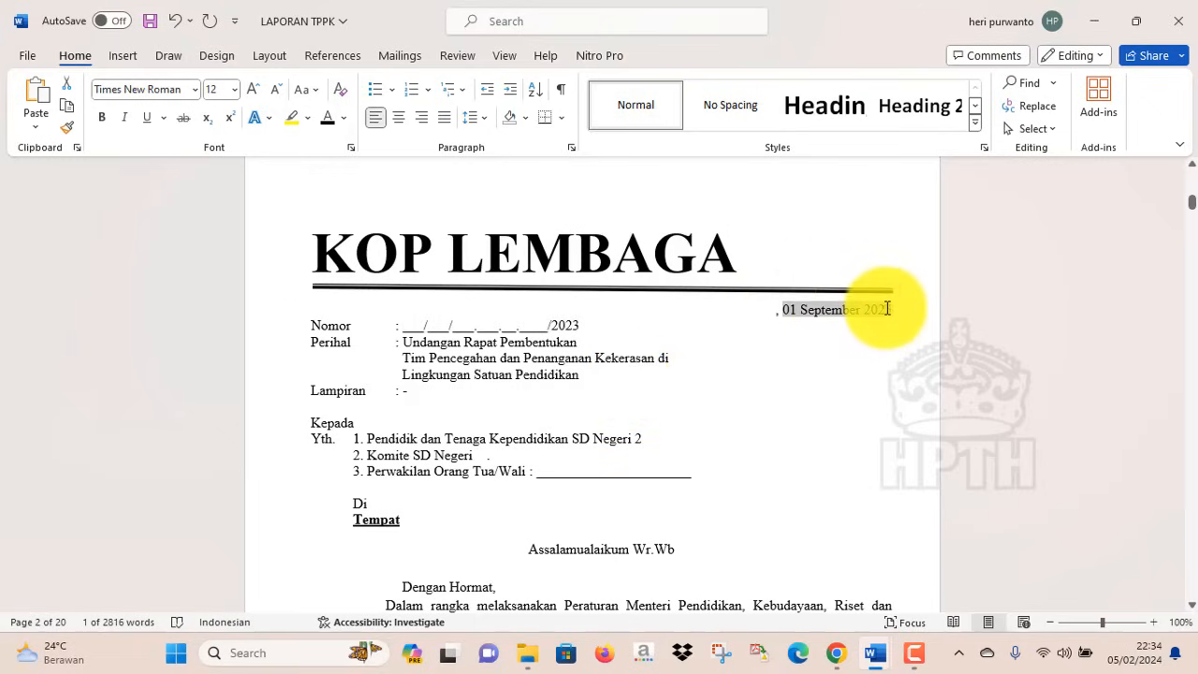
{"action": "left_click", "coordinate": [587, 361]}
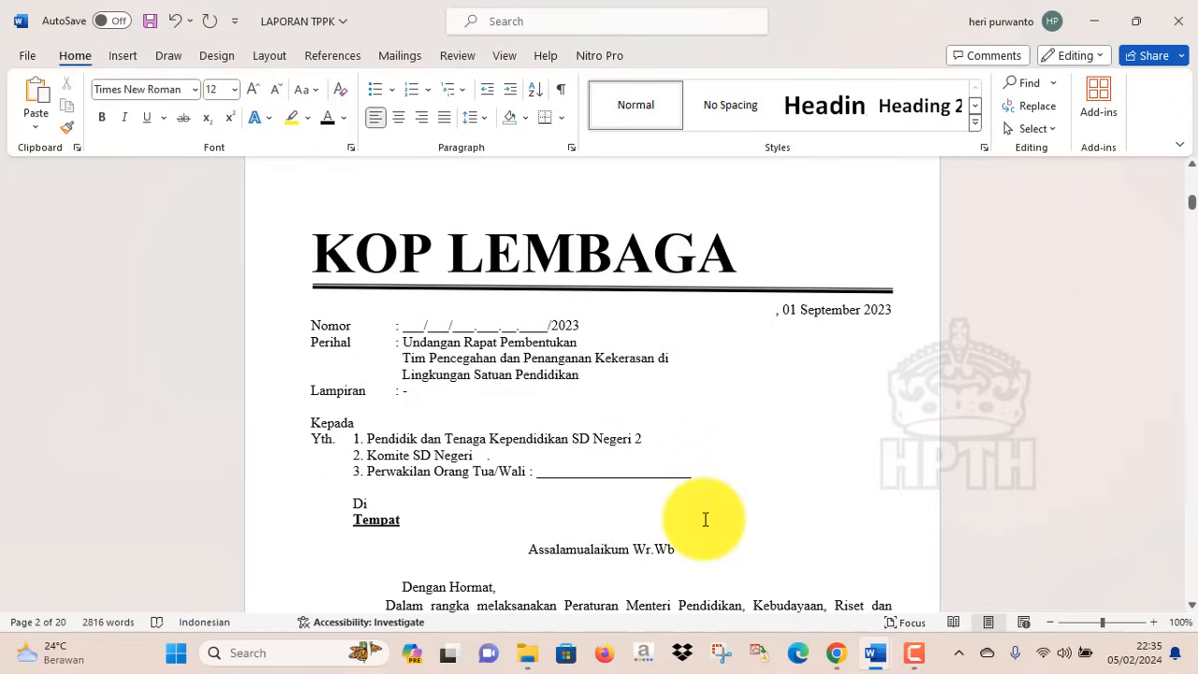
Replace the district name after "Kecamatan" in the letter's "Untuk itu" paragraph with "Tlogosar".
{"action": "key", "text": "Down"}
{"action": "key", "text": "Down"}
{"action": "key", "text": "Down"}
{"action": "key", "text": "Down"}
{"action": "key", "text": "Down"}
{"action": "key", "text": "Down"}
{"action": "key", "text": "Down"}
{"action": "key", "text": "Down"}
{"action": "key", "text": "Down"}
{"action": "key", "text": "Down"}
{"action": "key", "text": "Down"}
{"action": "key", "text": "Down"}
{"action": "key", "text": "Down"}
{"action": "key", "text": "Down"}
{"action": "key", "text": "Down"}
{"action": "key", "text": "Down"}
{"action": "key", "text": "Down"}
{"action": "key", "text": "Down"}
{"action": "key", "text": "Down"}
{"action": "key", "text": "Down"}
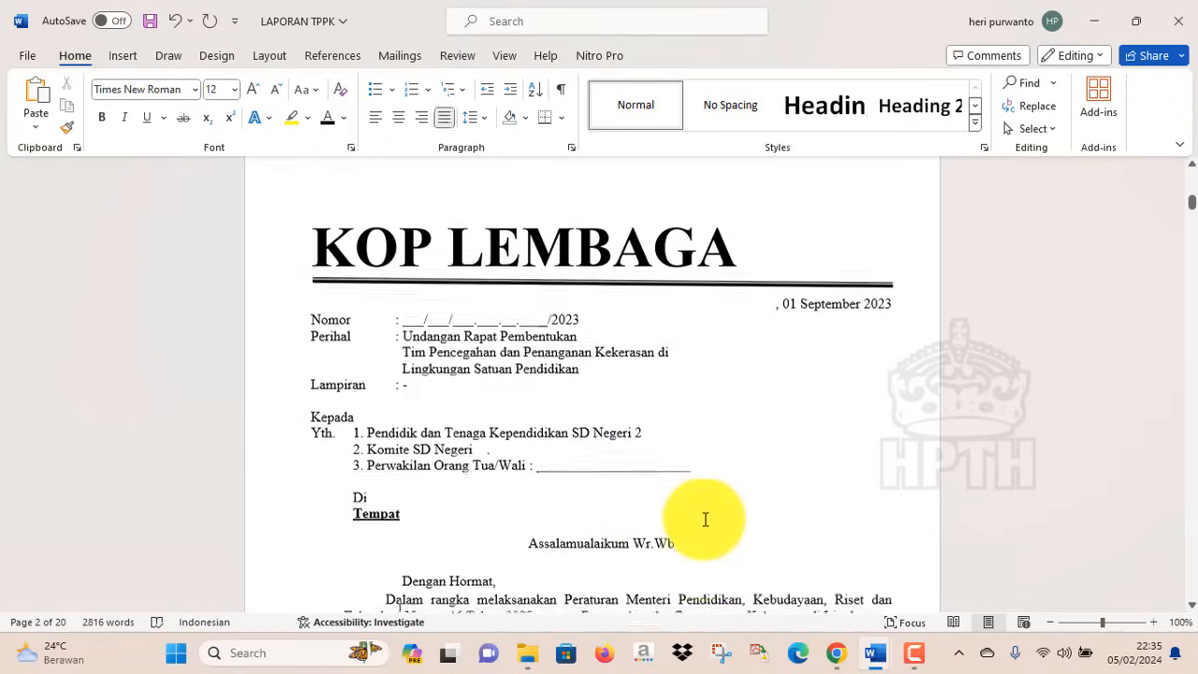
{"action": "key", "text": "Down"}
{"action": "key", "text": "Down"}
{"action": "key", "text": "Down"}
{"action": "key", "text": "Down"}
{"action": "key", "text": "Down"}
{"action": "key", "text": "Down"}
{"action": "key", "text": "Down"}
{"action": "key", "text": "Down"}
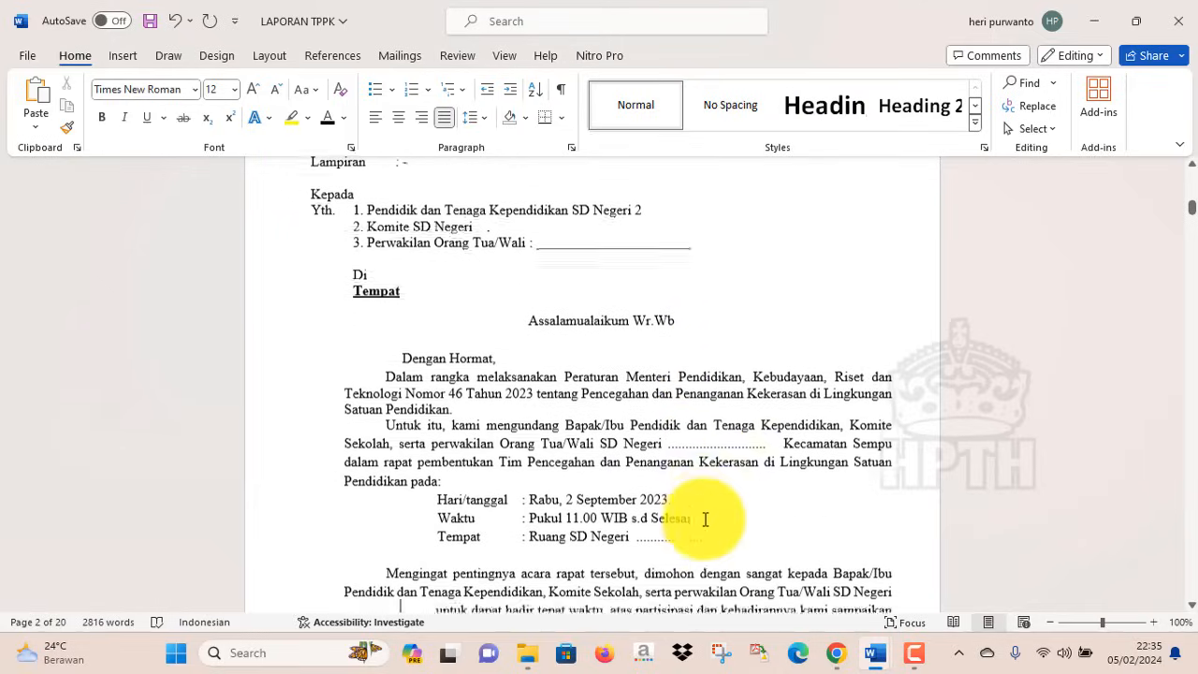
{"action": "key", "text": "Down"}
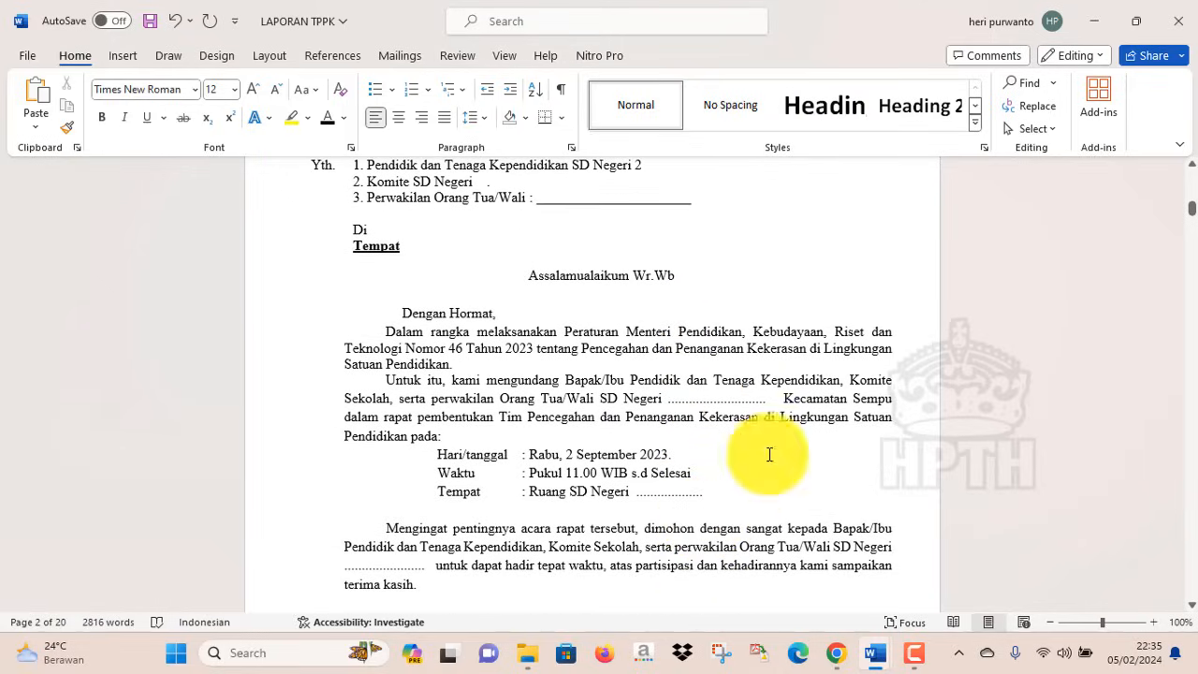
{"action": "double_click", "coordinate": [895, 400]}
{"action": "left_click", "coordinate": [895, 401]}
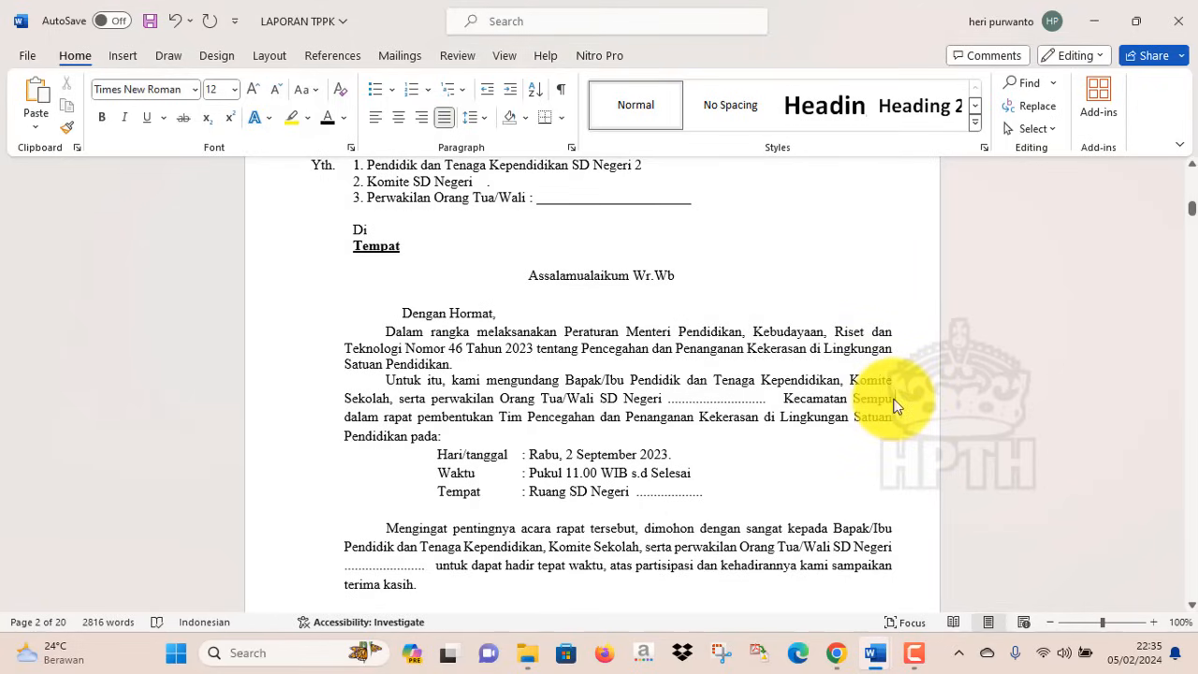
{"action": "key", "text": "BackSpace"}
{"action": "key", "text": "BackSpace"}
{"action": "key", "text": "BackSpace"}
{"action": "key", "text": "BackSpace"}
{"action": "key", "text": "BackSpace"}
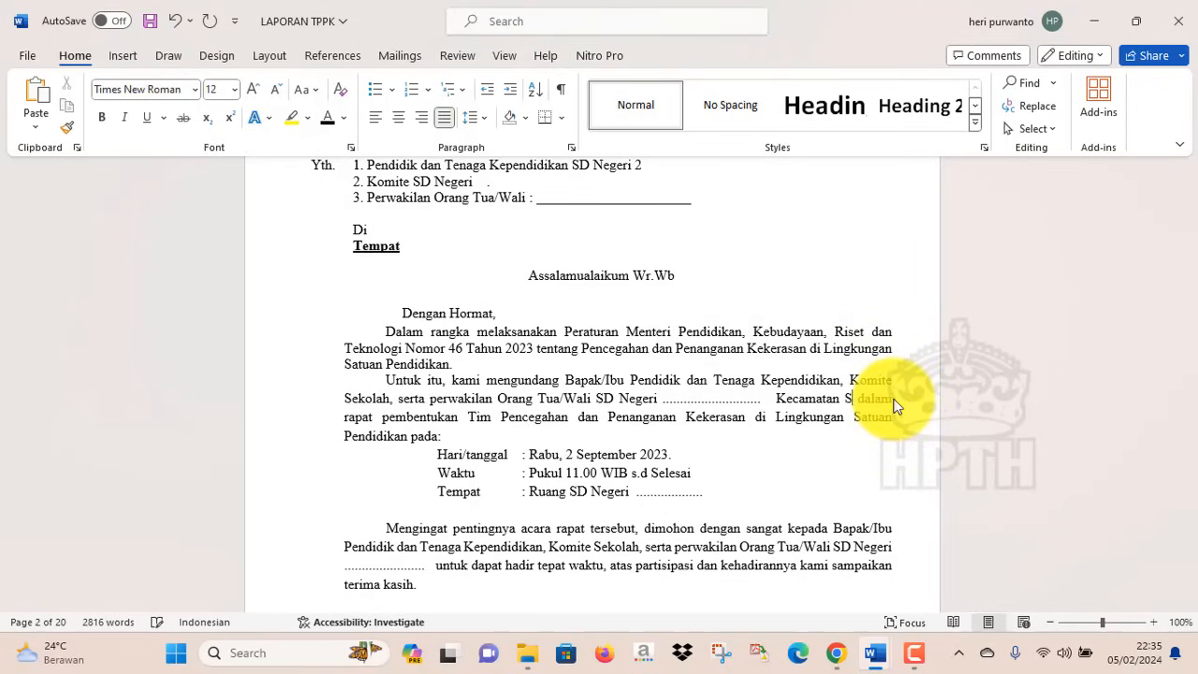
{"action": "type", "text": "TLO"}
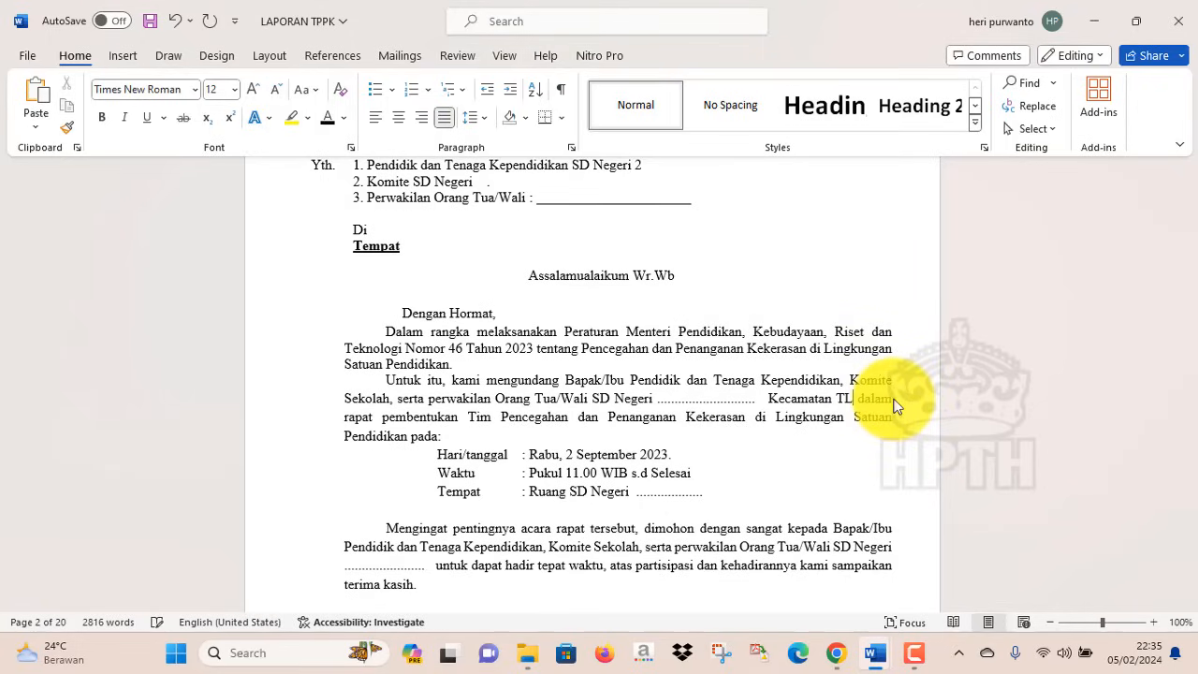
{"action": "key", "text": "BackSpace"}
{"action": "key", "text": "BackSpace"}
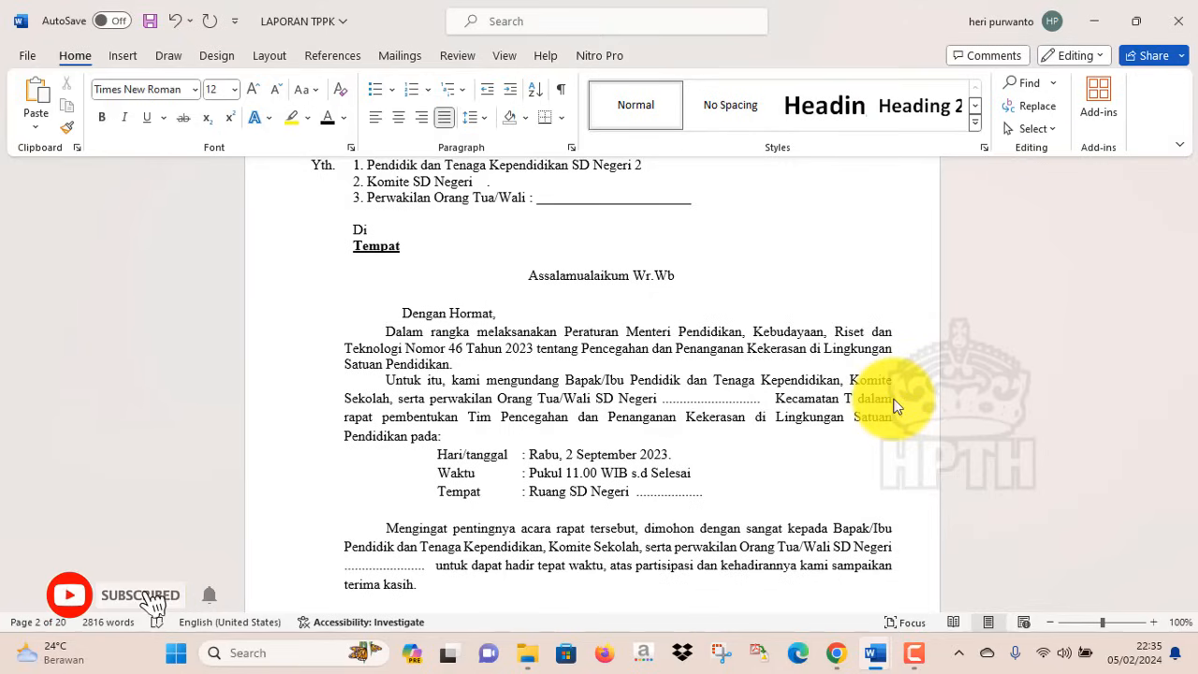
{"action": "key", "text": "Caps_Lock"}
{"action": "type", "text": "logosari"}
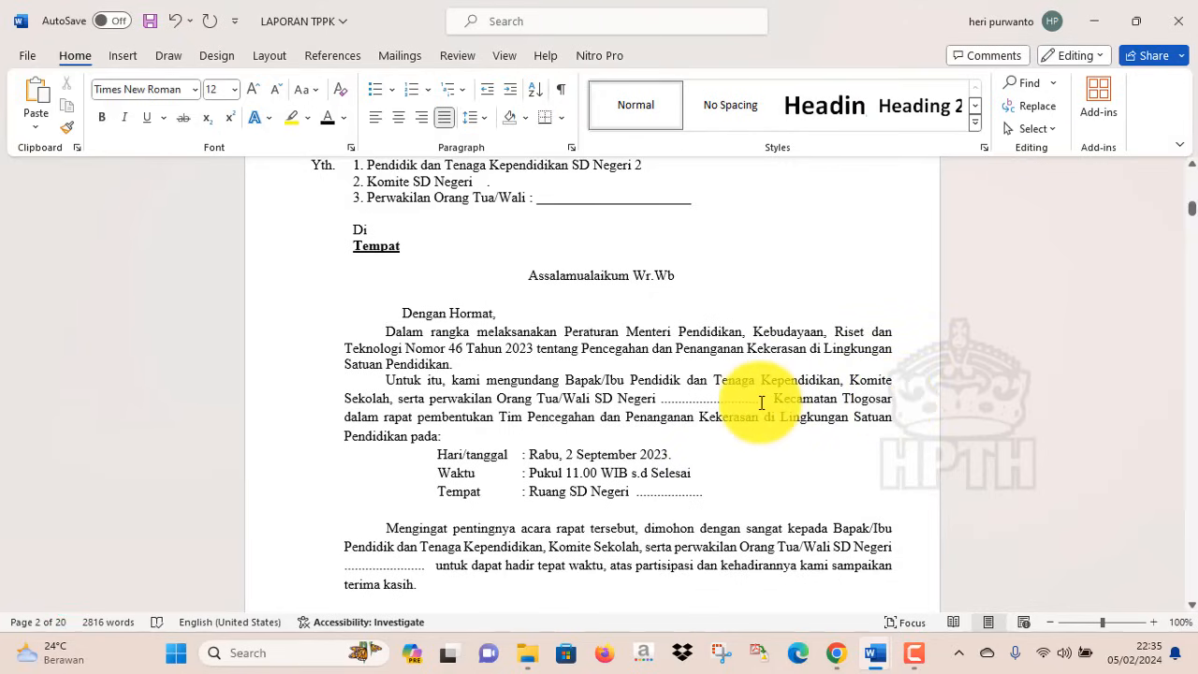
Replace the dotted blank after "SD Negeri" in the "Untuk itu" paragraph with "Tlogosari 1".
{"action": "key", "text": "BackSpace"}
{"action": "key", "text": "BackSpace"}
{"action": "key", "text": "BackSpace"}
{"action": "key", "text": "BackSpace"}
{"action": "key", "text": "BackSpace"}
{"action": "key", "text": "BackSpace"}
{"action": "key", "text": "BackSpace"}
{"action": "key", "text": "BackSpace"}
{"action": "key", "text": "BackSpace"}
{"action": "key", "text": "BackSpace"}
{"action": "key", "text": "BackSpace"}
{"action": "key", "text": "BackSpace"}
{"action": "key", "text": "BackSpace"}
{"action": "key", "text": "BackSpace"}
{"action": "key", "text": "BackSpace"}
{"action": "key", "text": "BackSpace"}
{"action": "key", "text": "BackSpace"}
{"action": "key", "text": "BackSpace"}
{"action": "key", "text": "BackSpace"}
{"action": "key", "text": "BackSpace"}
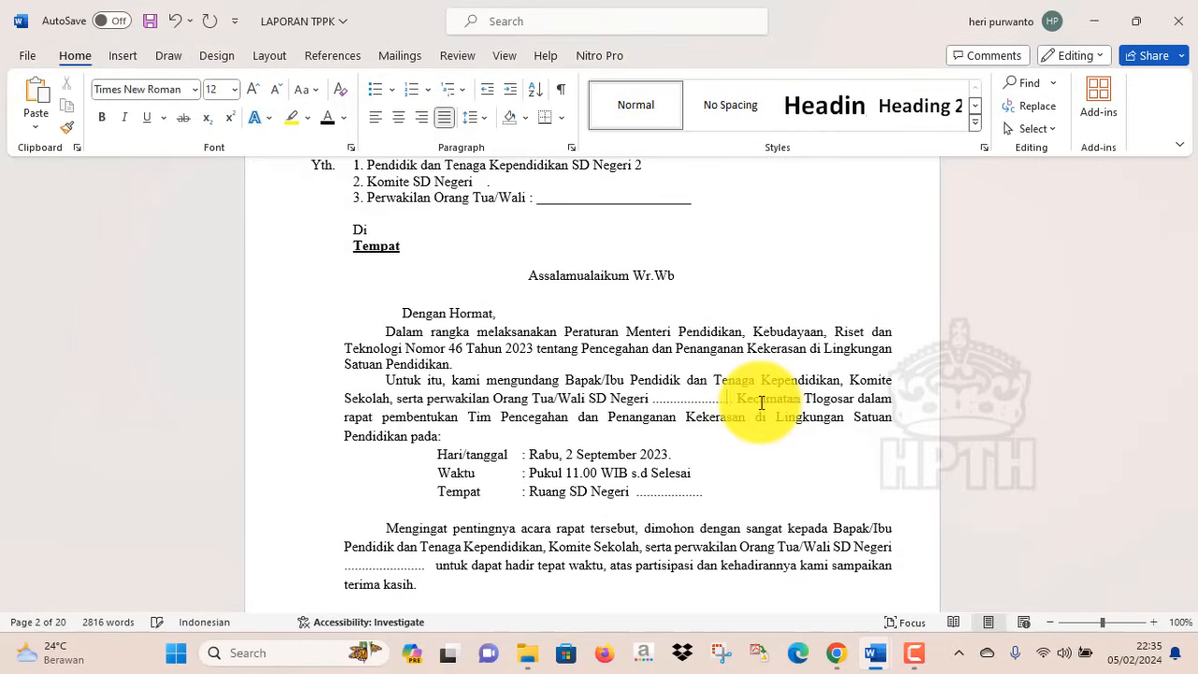
{"action": "key", "text": "BackSpace"}
{"action": "key", "text": "BackSpace"}
{"action": "key", "text": "BackSpace"}
{"action": "key", "text": "BackSpace"}
{"action": "key", "text": "BackSpace"}
{"action": "key", "text": "BackSpace"}
{"action": "key", "text": "BackSpace"}
{"action": "key", "text": "BackSpace"}
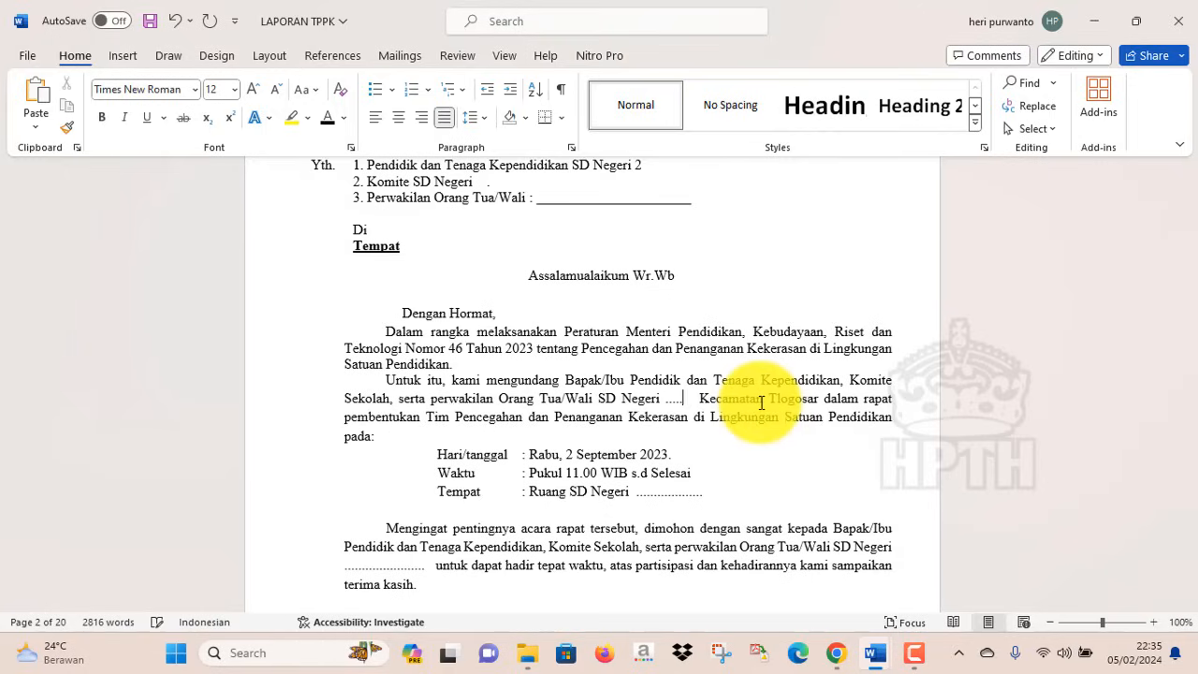
{"action": "key", "text": "BackSpace"}
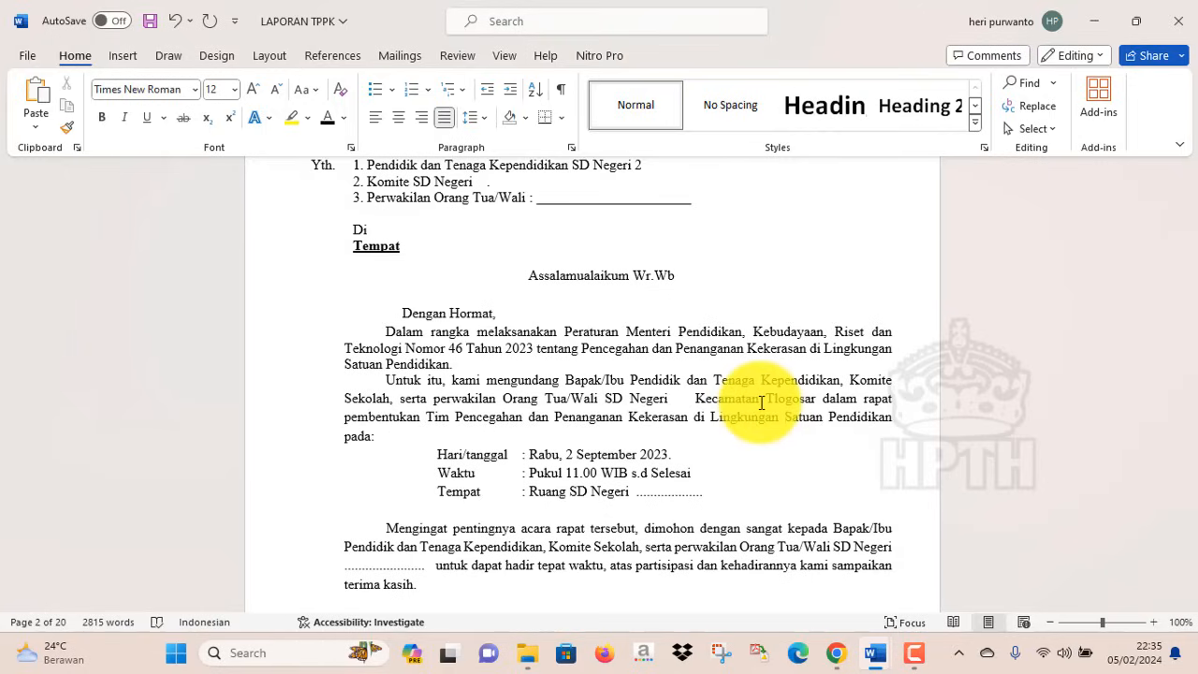
{"action": "type", "text": "Tlogosa"}
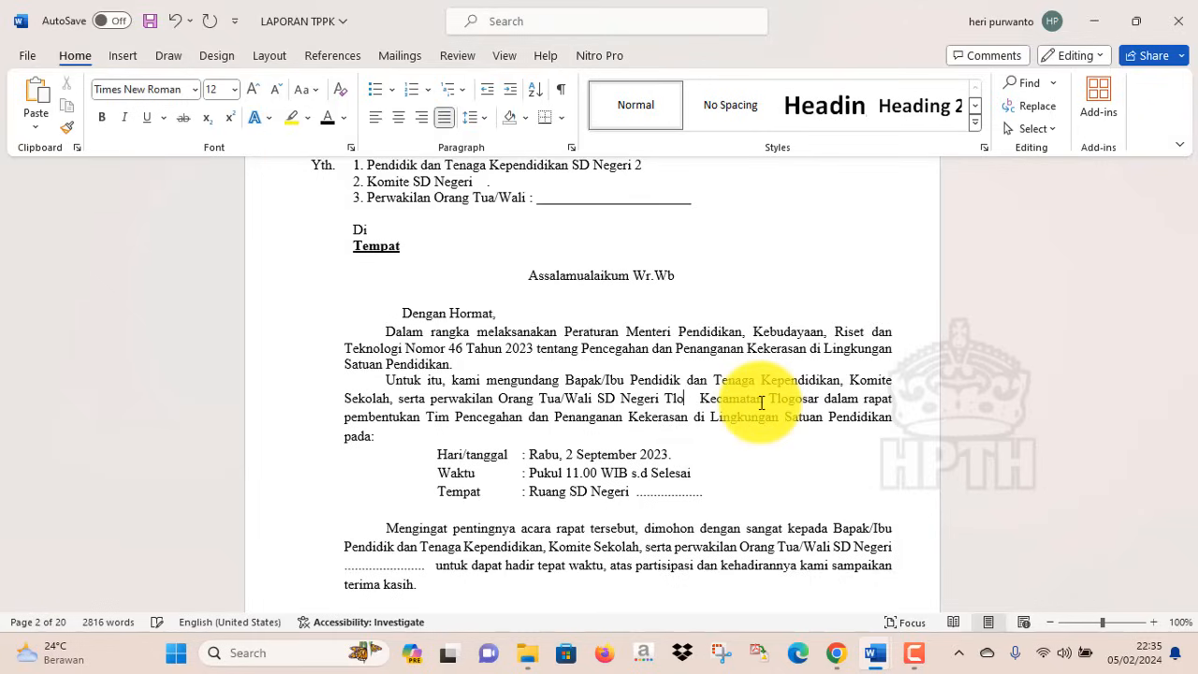
{"action": "type", "text": "ri 1"}
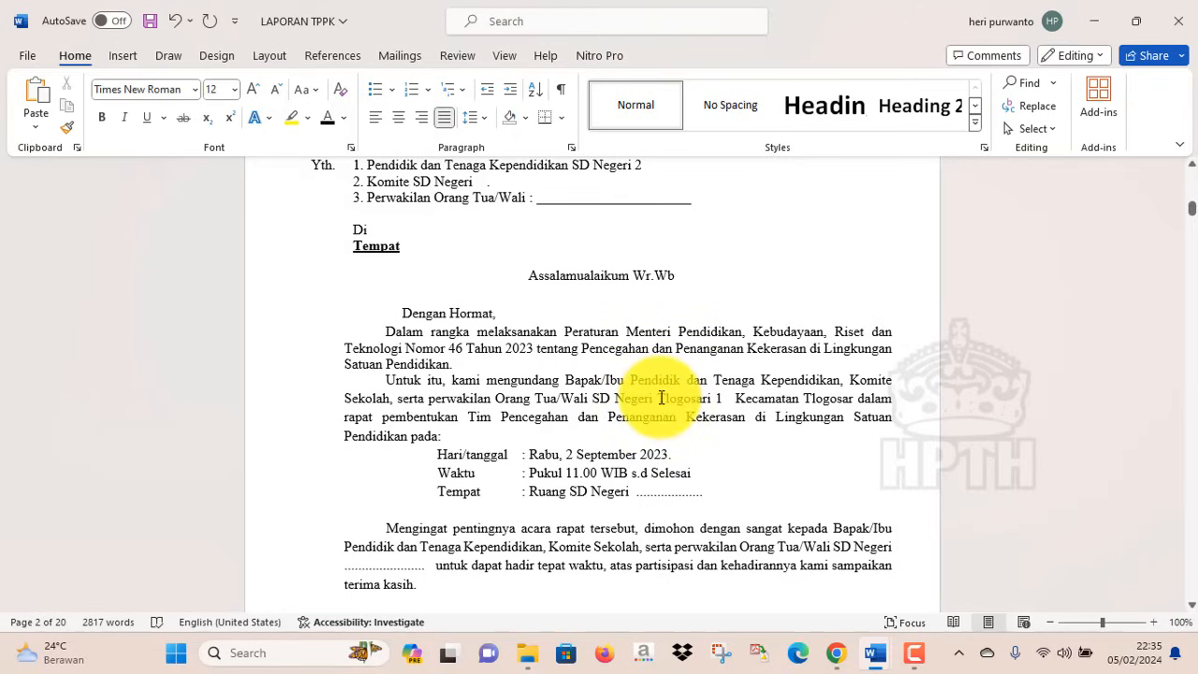
Copy "Tlogosari 1" from the paragraph and paste it over the dotted blank in the Tempat line.
{"action": "left_click_drag", "start_coordinate": [656, 399], "coordinate": [724, 398]}
{"action": "key", "text": "ctrl+c"}
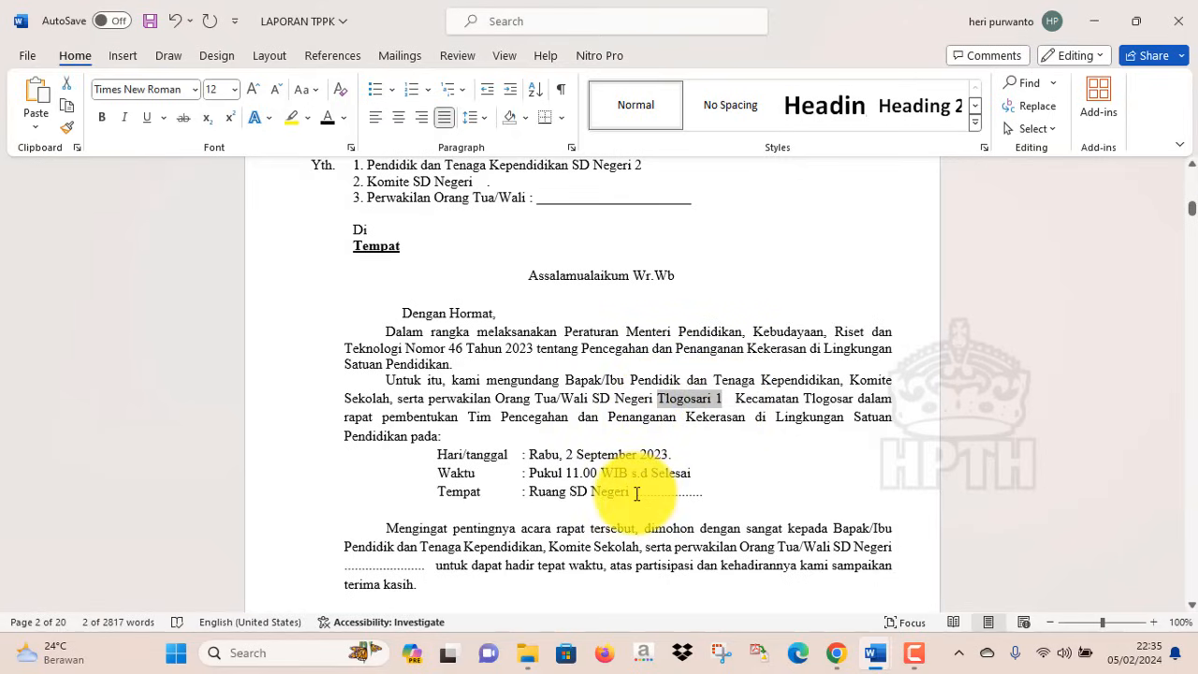
{"action": "left_click_drag", "start_coordinate": [636, 493], "coordinate": [703, 494]}
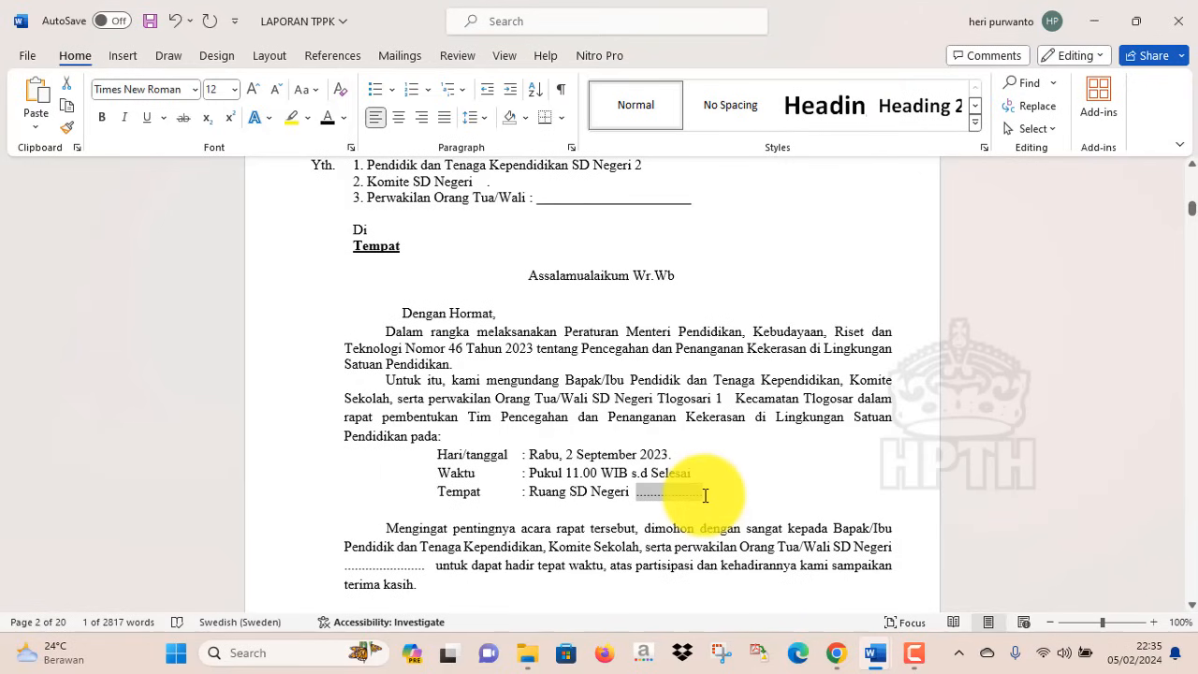
{"action": "key", "text": "ctrl+v"}
{"action": "key", "text": "Down"}
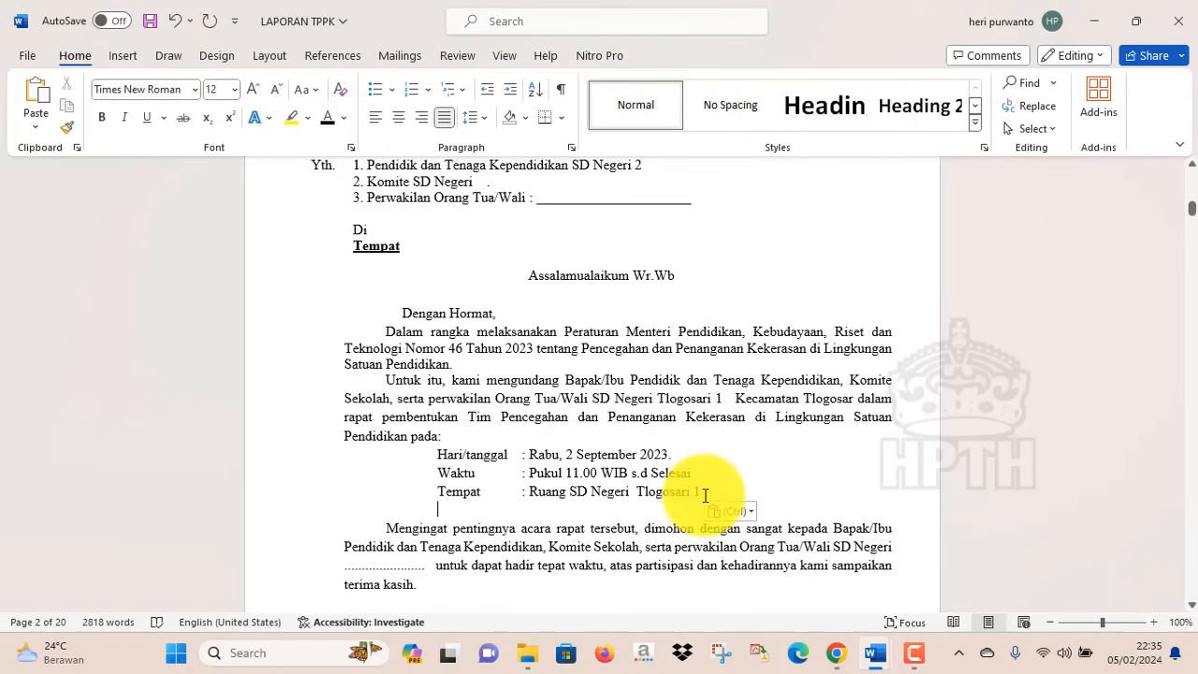
Replace the dotted blank after "SD Negeri" in the closing "Mengingat pentingnya" paragraph with "Tlogosari 1".
{"action": "key", "text": "Down"}
{"action": "key", "text": "Down"}
{"action": "key", "text": "Down"}
{"action": "key", "text": "Down"}
{"action": "key", "text": "Down"}
{"action": "key", "text": "Down"}
{"action": "key", "text": "Down"}
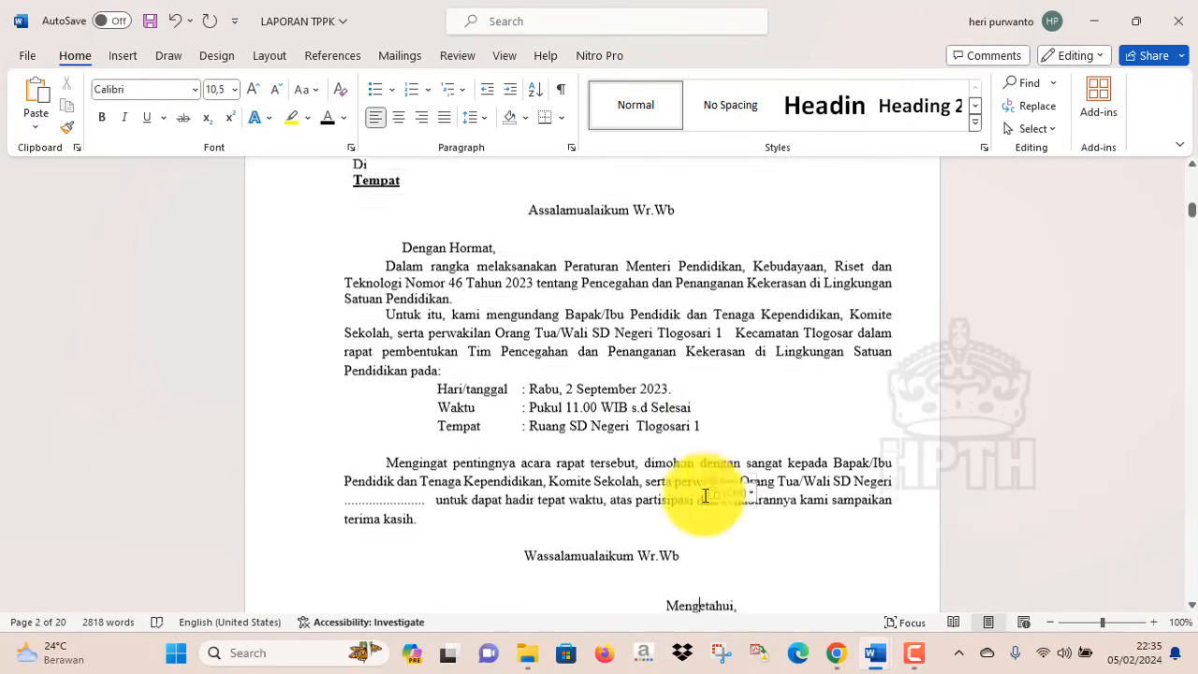
{"action": "key", "text": "Up"}
{"action": "key", "text": "Up"}
{"action": "key", "text": "Up"}
{"action": "key", "text": "Up"}
{"action": "key", "text": "Up"}
{"action": "key", "text": "Up"}
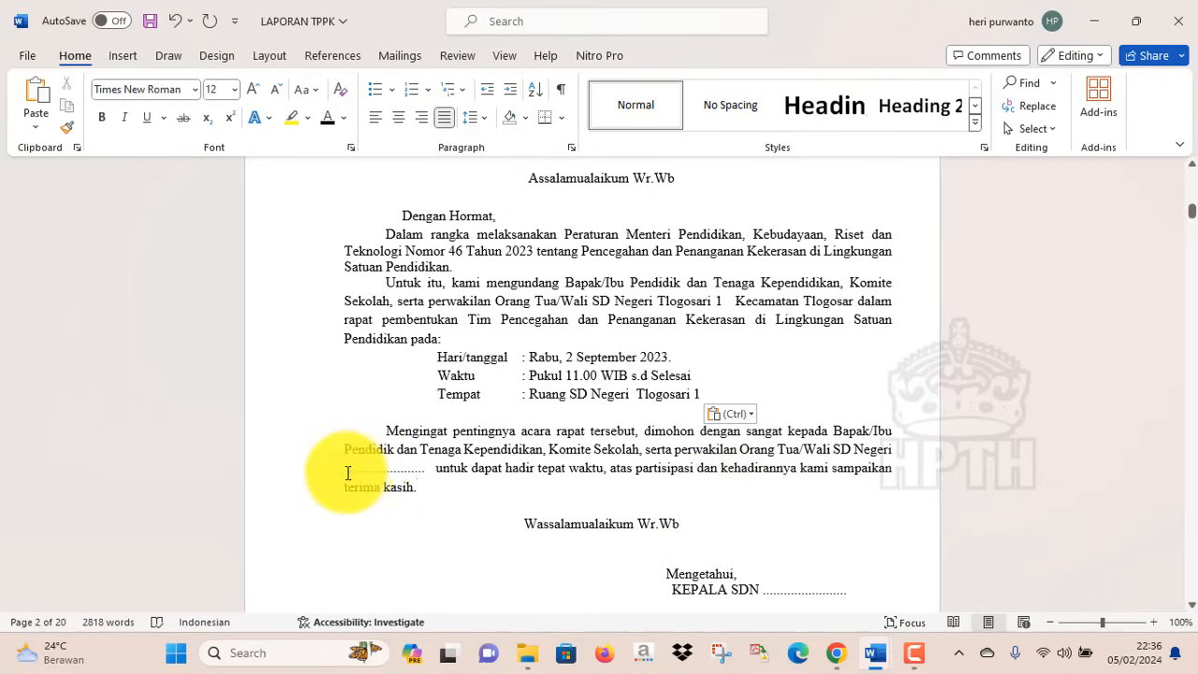
{"action": "left_click_drag", "start_coordinate": [347, 469], "coordinate": [432, 467]}
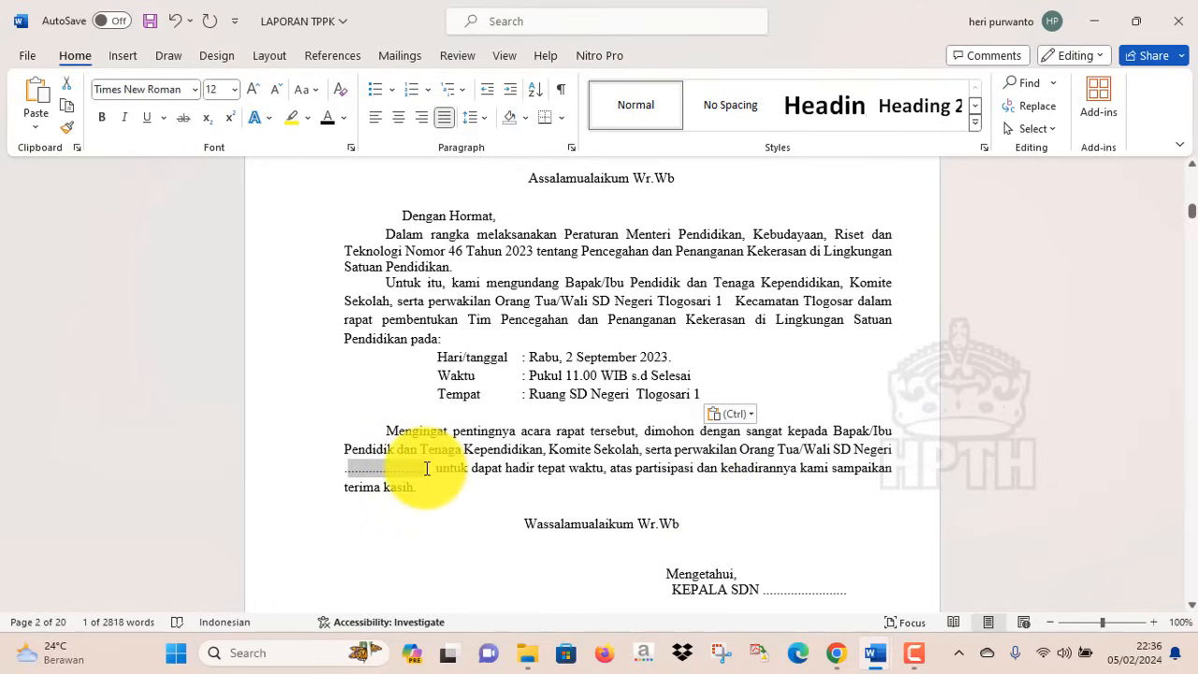
{"action": "type", "text": ", Tlogosari 1"}
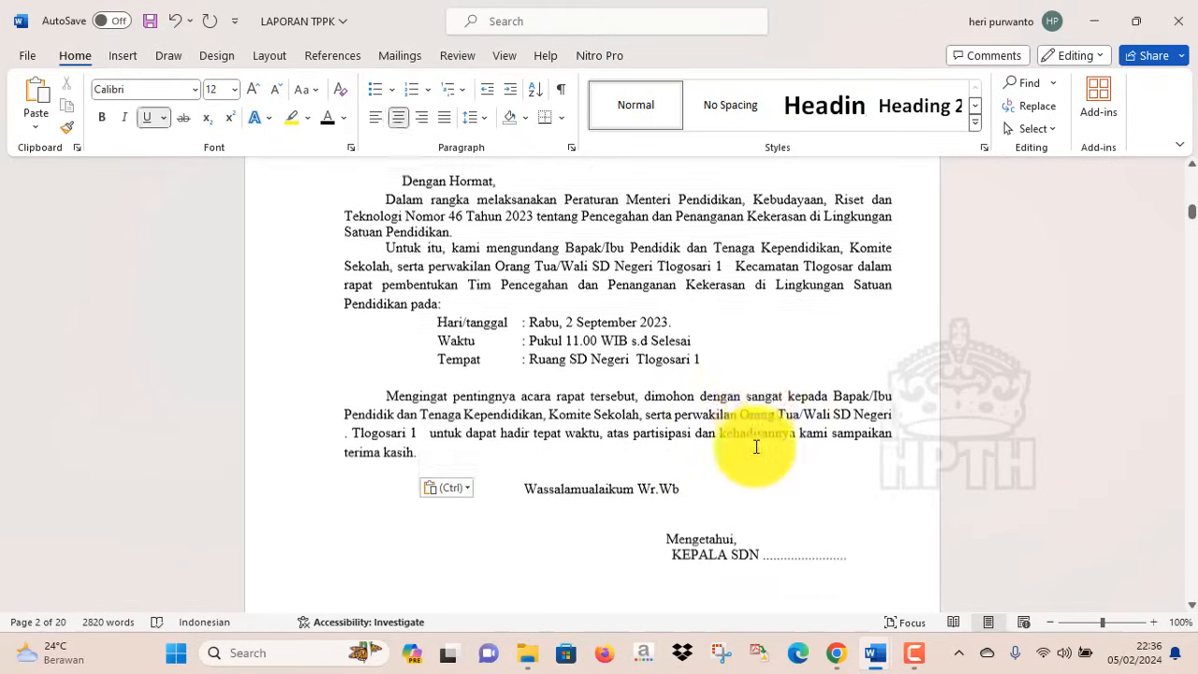
Paste "Tlogosari 1" over the dotted blank after "KEPALA SDN" in the signature block and delete the leftover dot.
{"action": "scroll", "coordinate": [756, 446], "scroll_direction": "down", "scroll_amount": 5}
{"action": "left_click", "coordinate": [756, 446]}
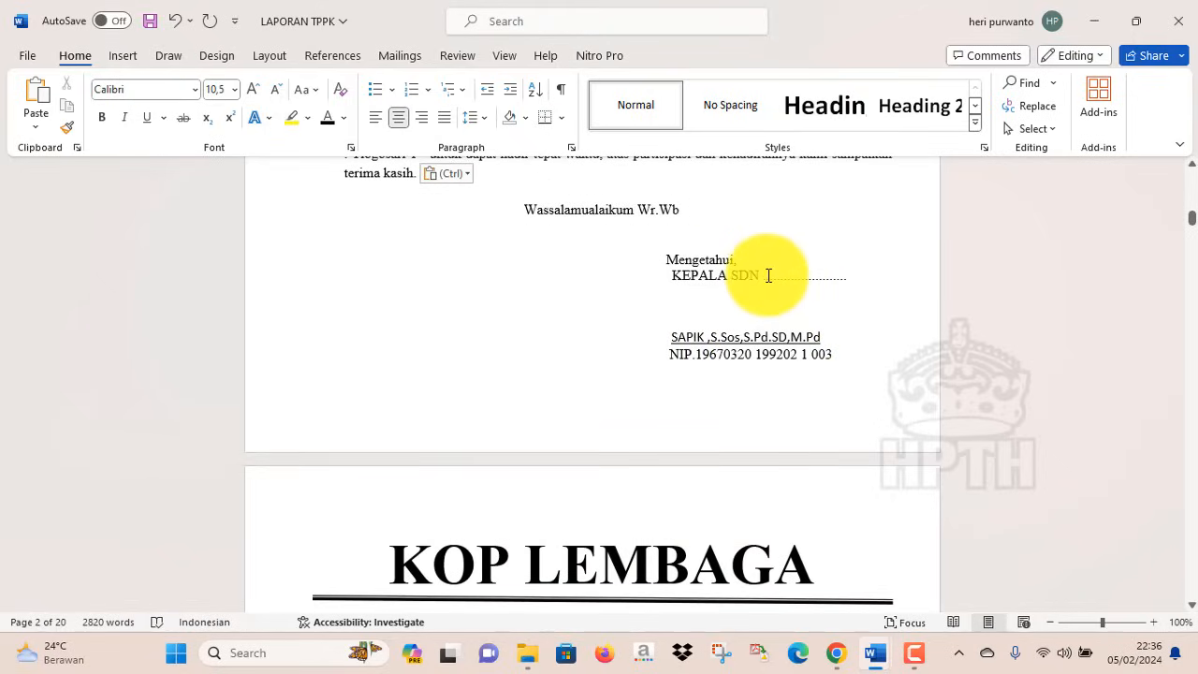
{"action": "left_click_drag", "start_coordinate": [767, 275], "coordinate": [847, 276]}
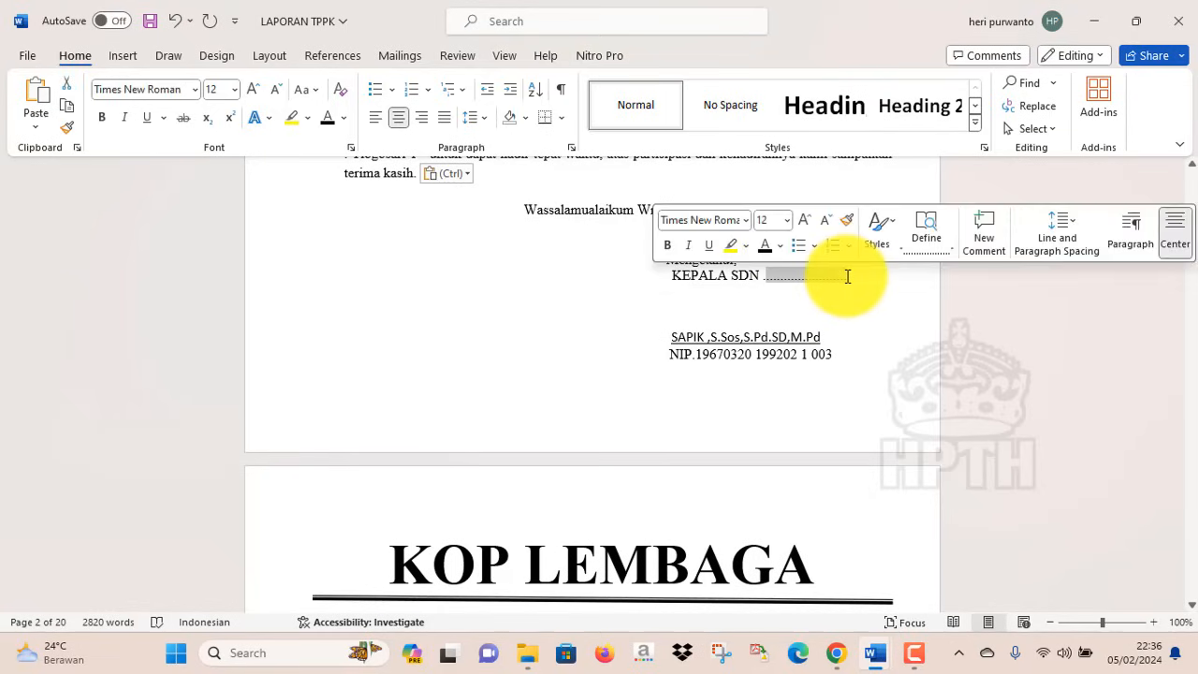
{"action": "key", "text": "ctrl+v"}
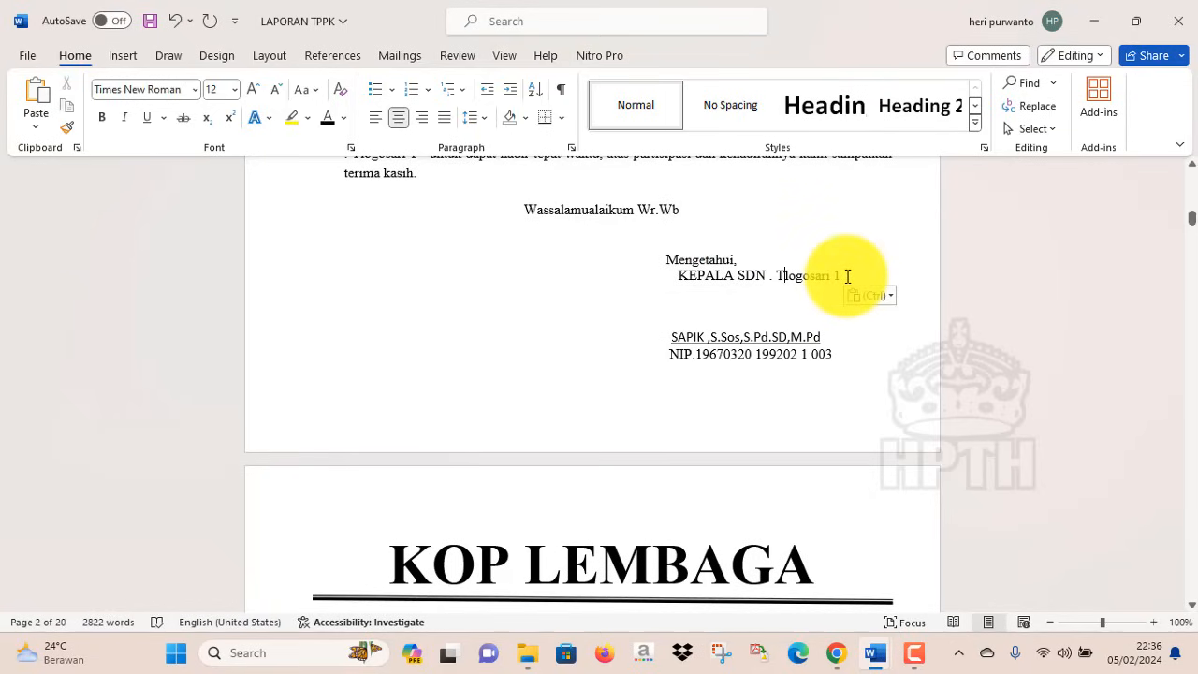
{"action": "key", "text": "Left"}
{"action": "key", "text": "Left"}
{"action": "key", "text": "BackSpace"}
{"action": "key", "text": "BackSpace"}
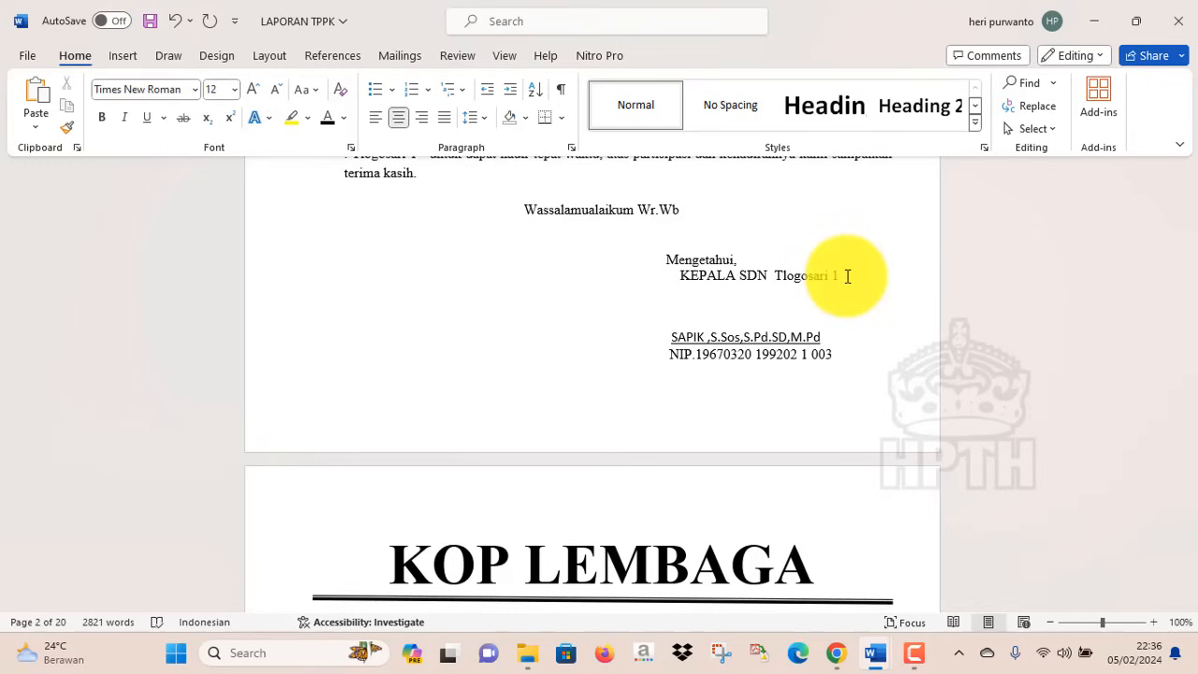
Select the "KOP LEMBAGA" heading on the DAFTAR HADIR RAPAT page.
{"action": "key", "text": "Down"}
{"action": "key", "text": "Down"}
{"action": "key", "text": "Down"}
{"action": "key", "text": "Down"}
{"action": "key", "text": "Down"}
{"action": "key", "text": "Down"}
{"action": "key", "text": "Down"}
{"action": "key", "text": "Down"}
{"action": "key", "text": "Down"}
{"action": "key", "text": "Down"}
{"action": "key", "text": "Down"}
{"action": "key", "text": "Down"}
{"action": "key", "text": "Down"}
{"action": "key", "text": "Down"}
{"action": "key", "text": "Down"}
{"action": "key", "text": "Down"}
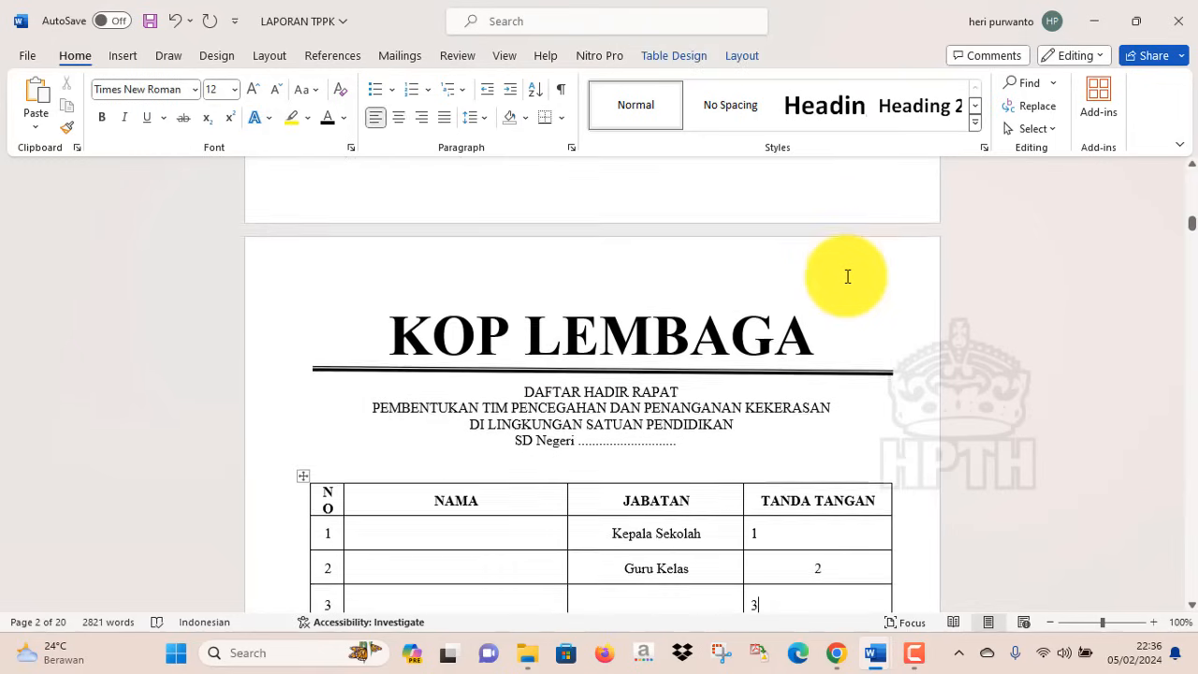
{"action": "key", "text": "Down"}
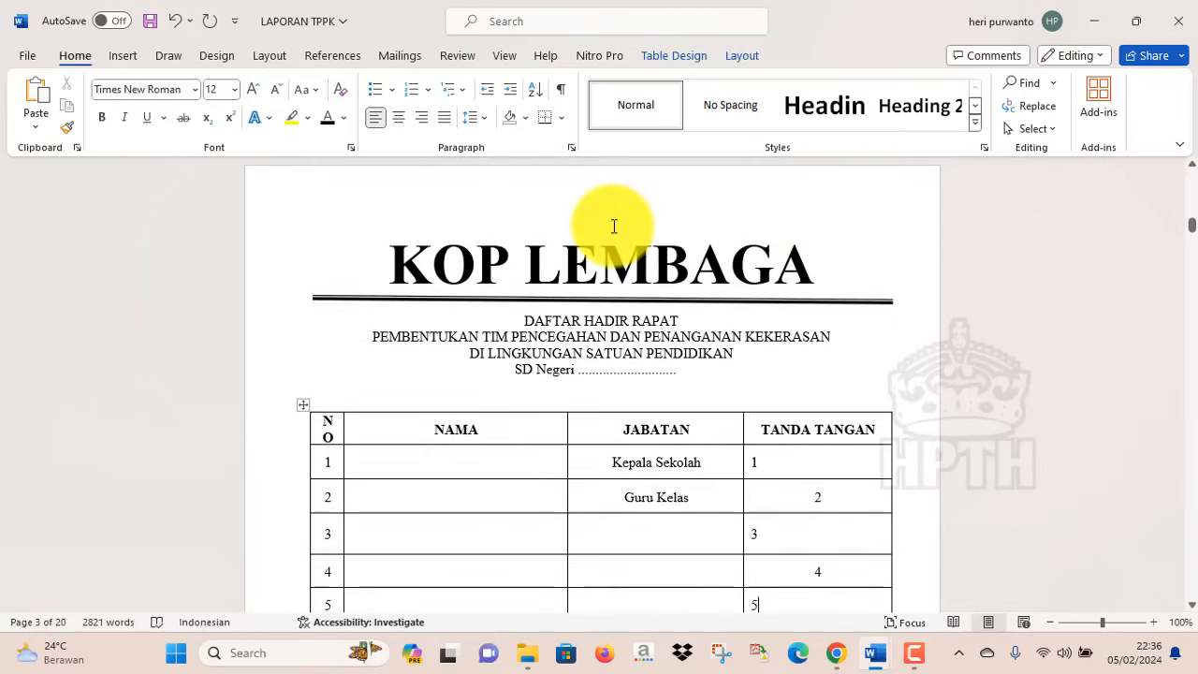
{"action": "double_click", "coordinate": [404, 251]}
{"action": "left_click_drag", "start_coordinate": [697, 298], "coordinate": [776, 259]}
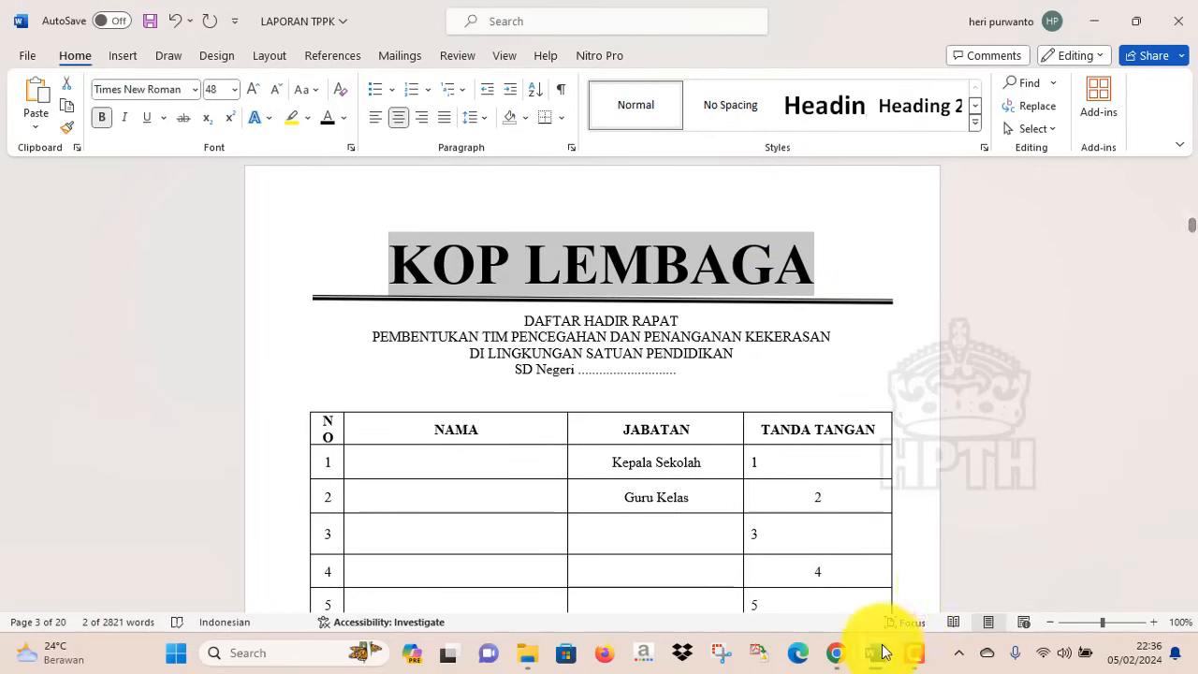
Examine the school letterhead at the head of the SK TIM PPKSP Tlogosari document, highlight its text, and return to LAPORAN TPPK.
{"action": "mouse_move", "coordinate": [879, 655]}
{"action": "left_click", "coordinate": [1046, 567]}
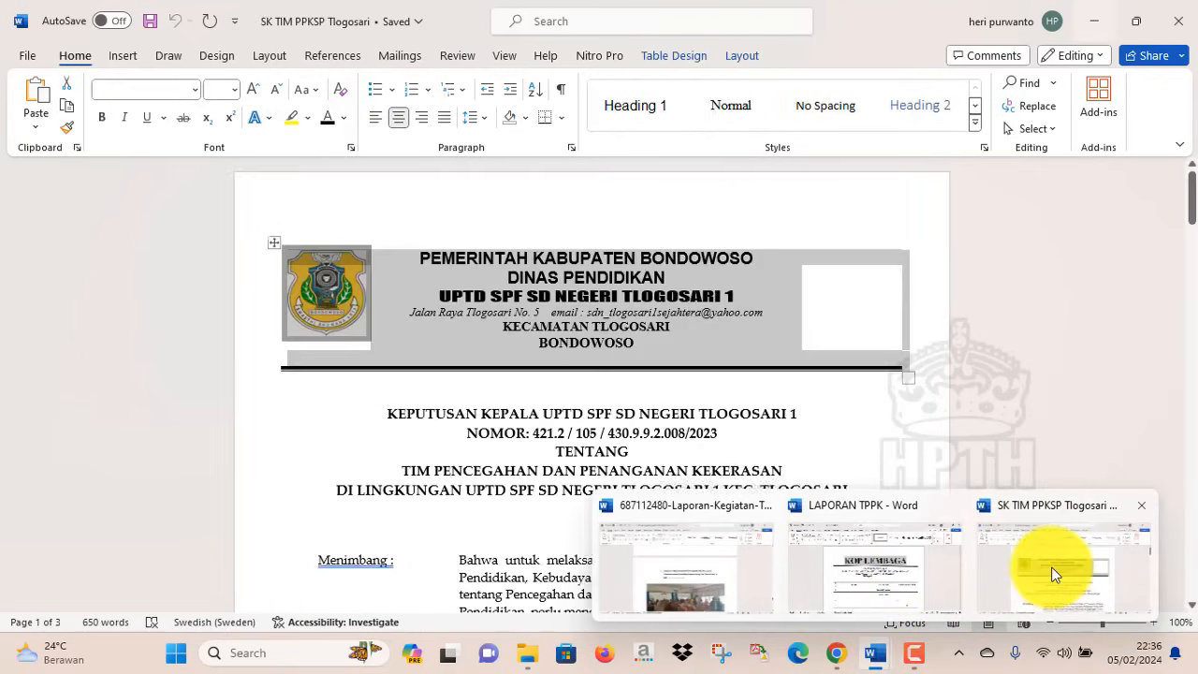
{"action": "left_click", "coordinate": [675, 435]}
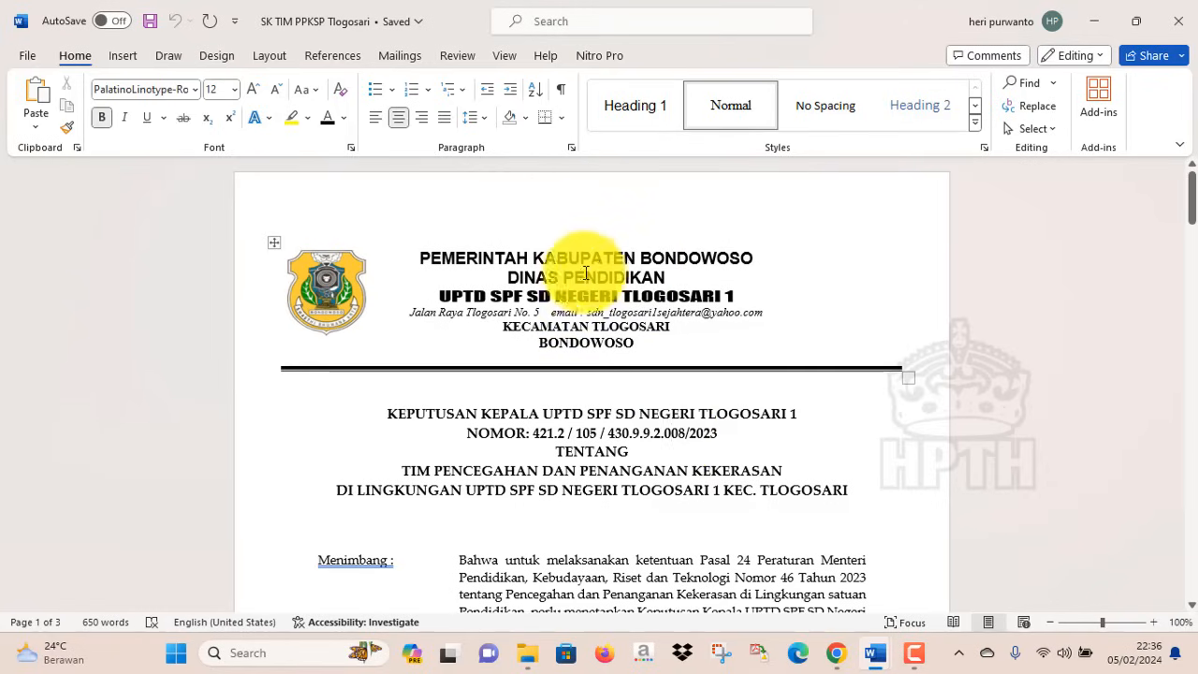
{"action": "left_click_drag", "start_coordinate": [540, 271], "coordinate": [635, 335]}
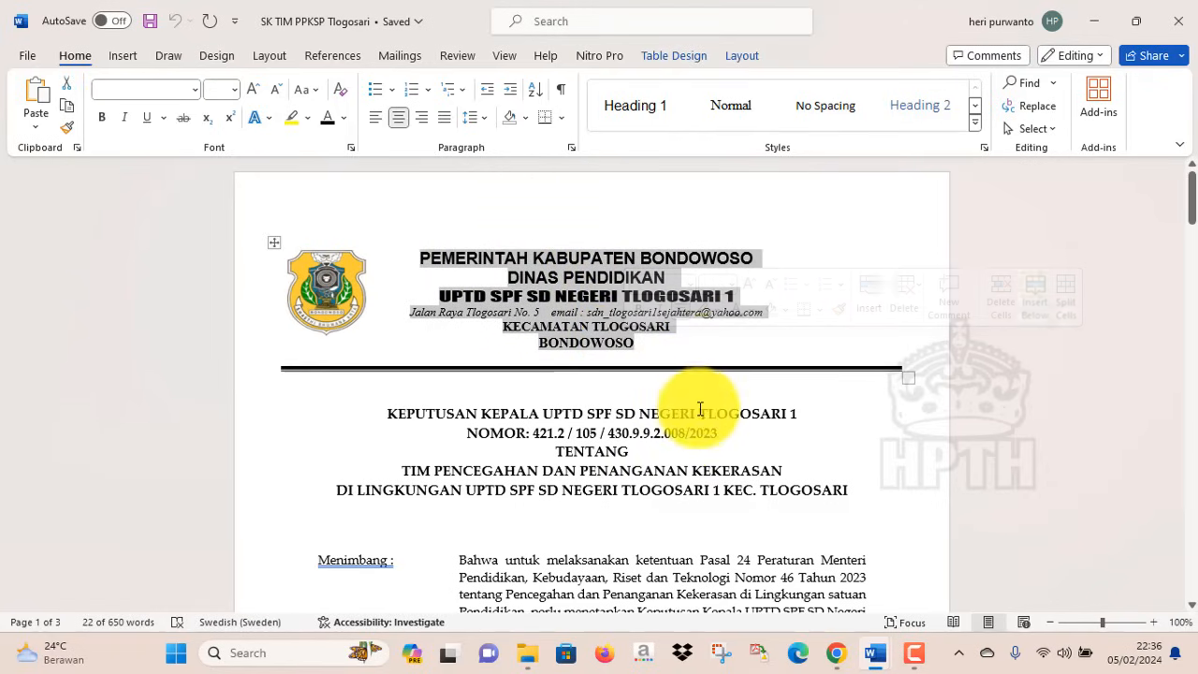
{"action": "left_click", "coordinate": [699, 415]}
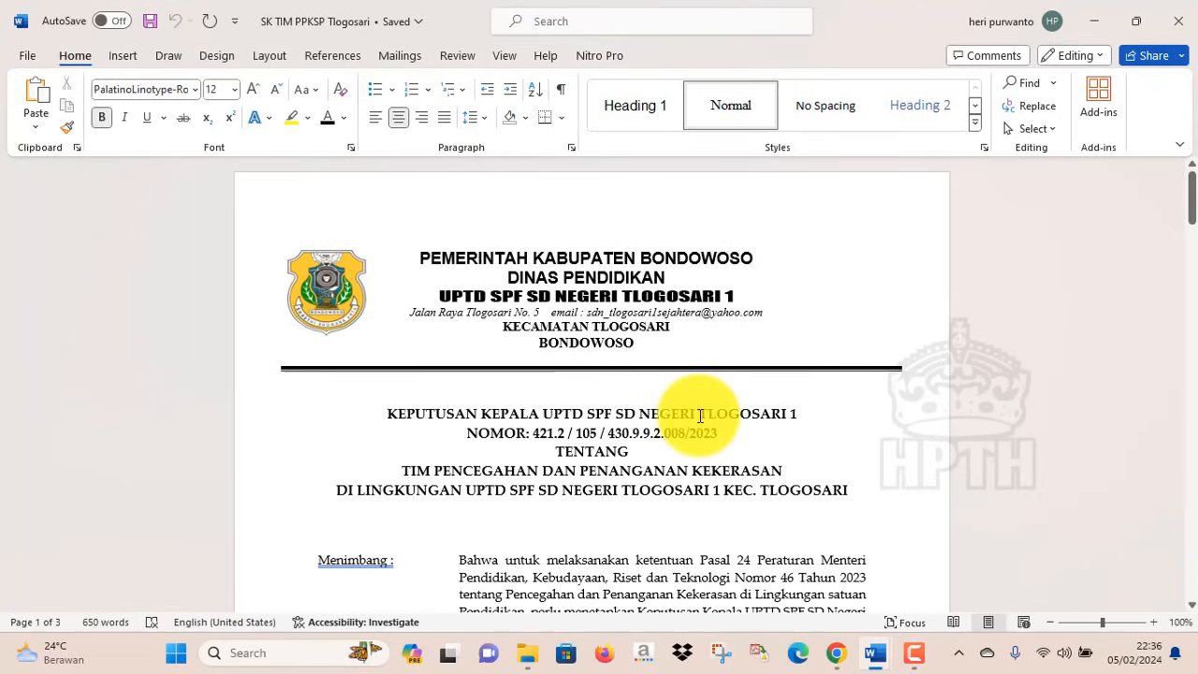
{"action": "mouse_move", "coordinate": [875, 652]}
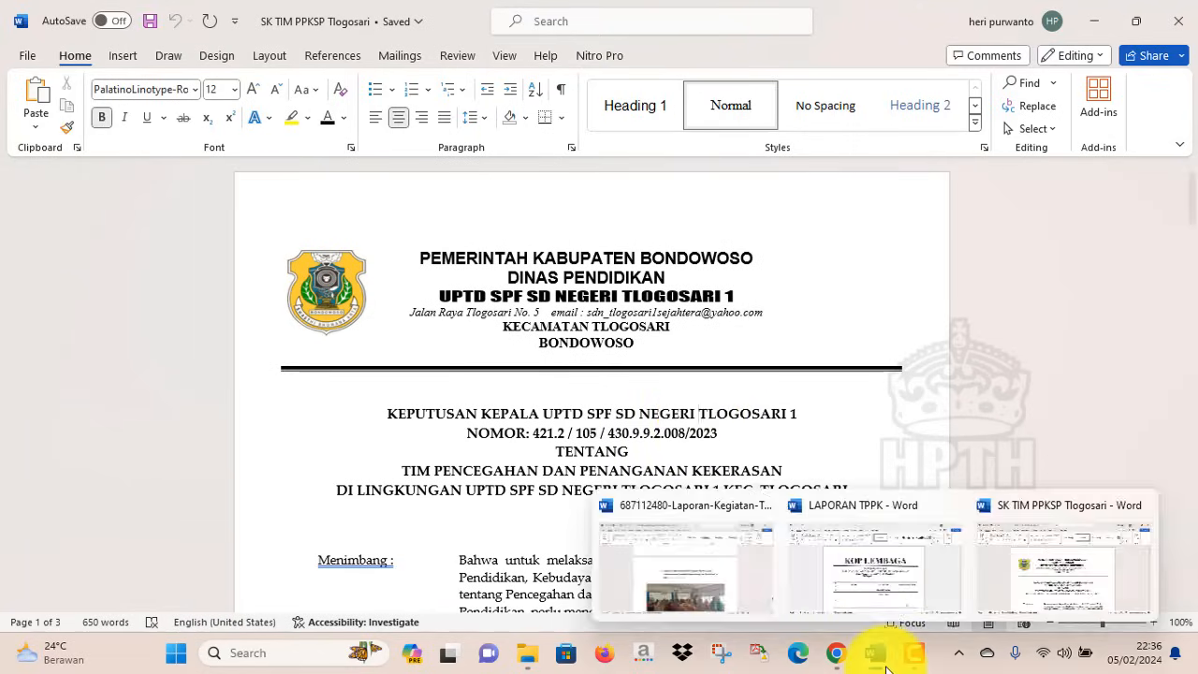
{"action": "left_click", "coordinate": [878, 576]}
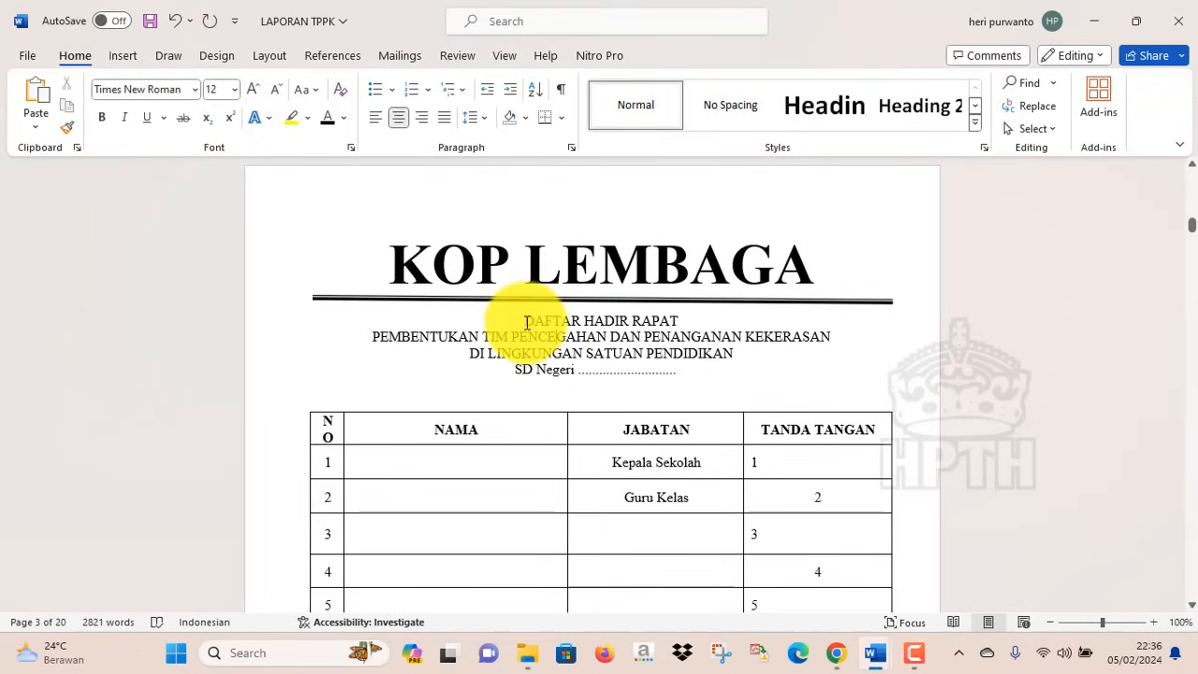
Replace the dotted blank after "SD Negeri" in the DAFTAR HADIR RAPAT heading with "Tlogosari 1".
{"action": "left_click_drag", "start_coordinate": [559, 321], "coordinate": [535, 341]}
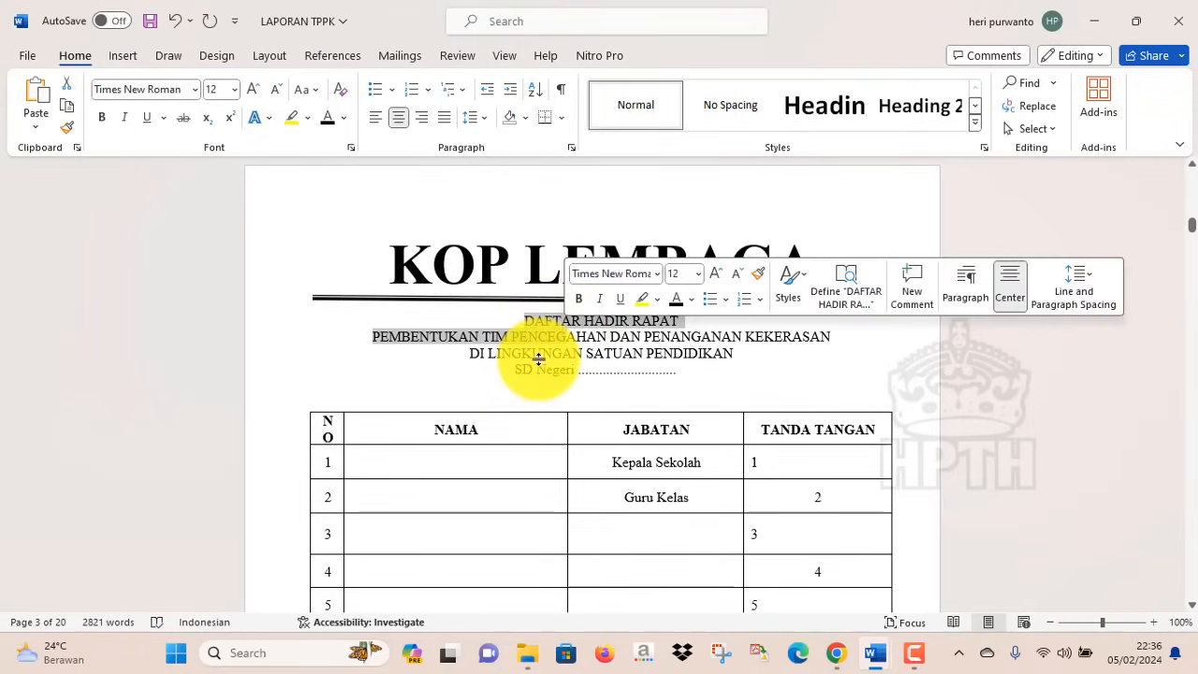
{"action": "left_click", "coordinate": [672, 353]}
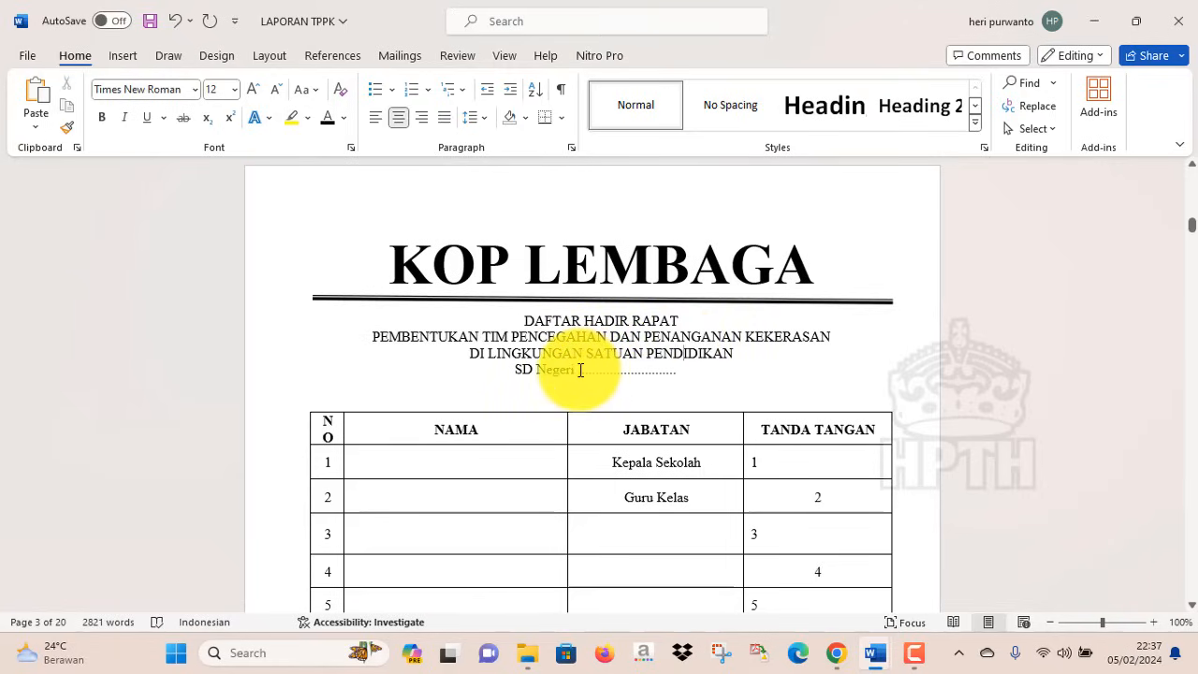
{"action": "left_click_drag", "start_coordinate": [580, 371], "coordinate": [688, 371]}
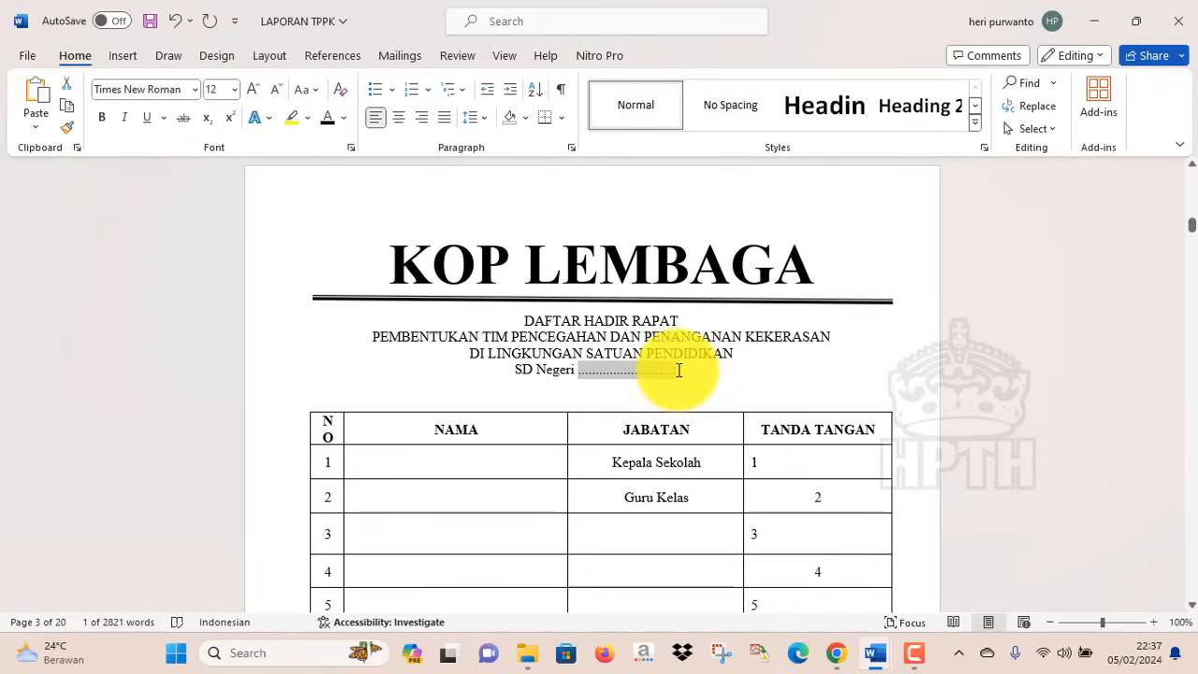
{"action": "type", "text": "Tlogosari 1"}
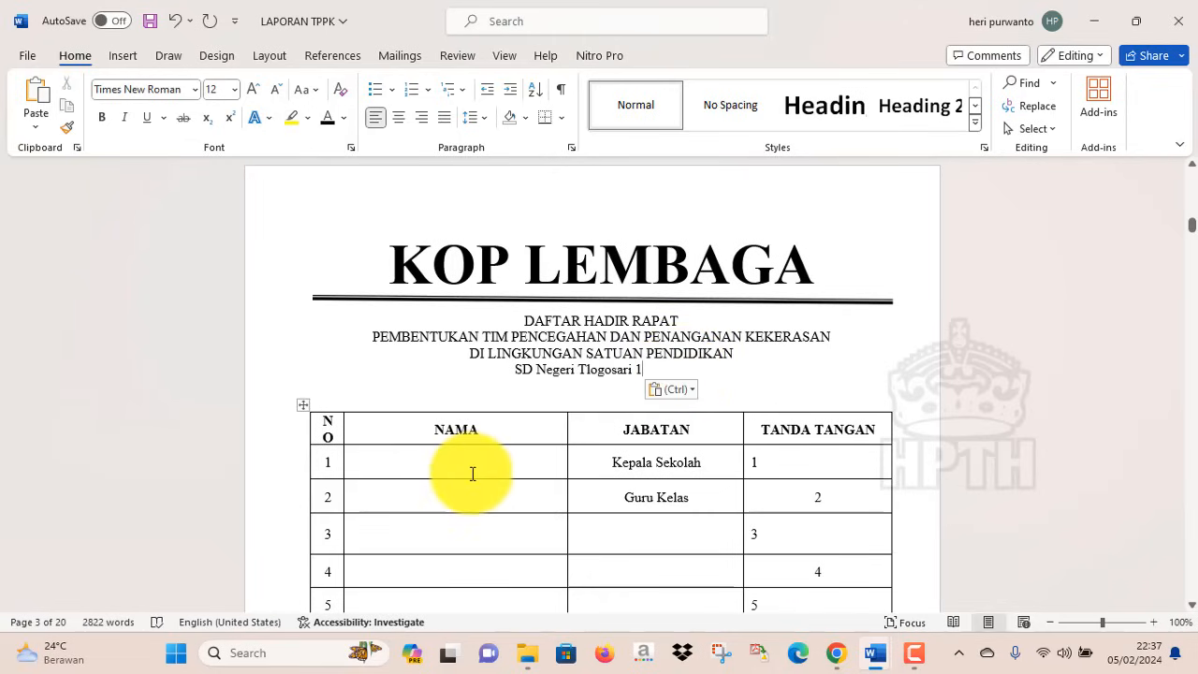
Look through the attendance table's NAMA, JABATAN and TANDA TANGAN columns from row 1 to row 15.
{"action": "scroll", "coordinate": [469, 473], "scroll_direction": "down", "scroll_amount": 5}
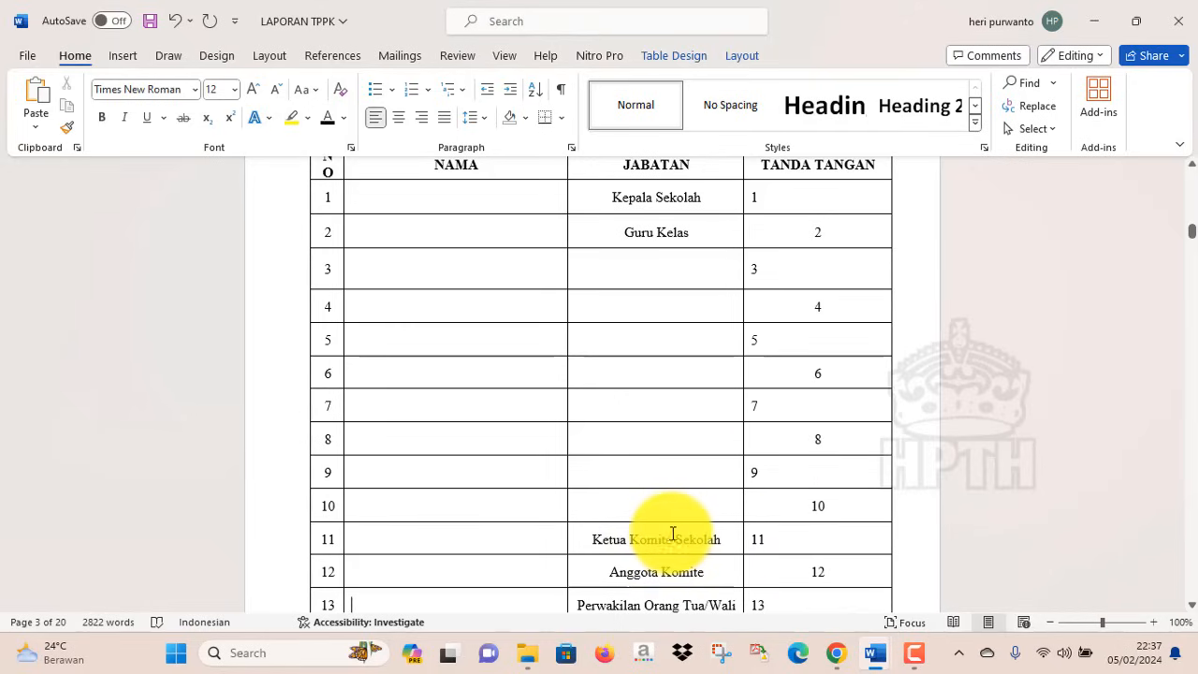
{"action": "key", "text": "Down"}
{"action": "key", "text": "Down"}
{"action": "key", "text": "Down"}
{"action": "key", "text": "Down"}
{"action": "key", "text": "Down"}
{"action": "key", "text": "Down"}
{"action": "key", "text": "Down"}
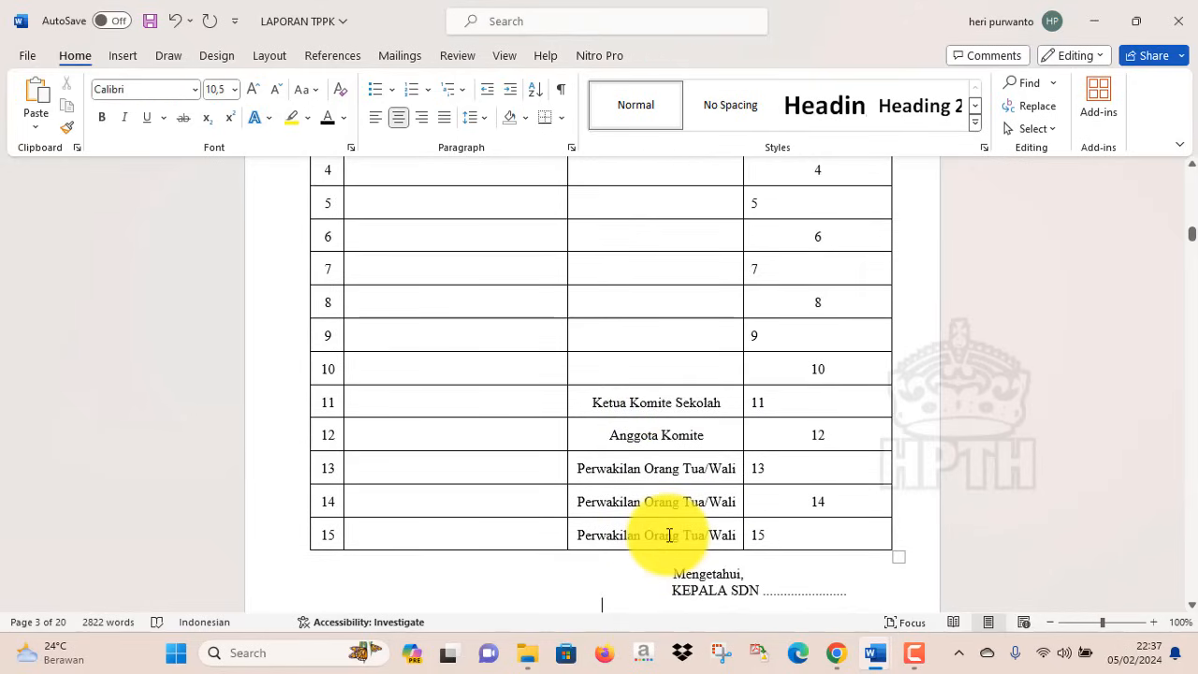
{"action": "key", "text": "ctrl+v"}
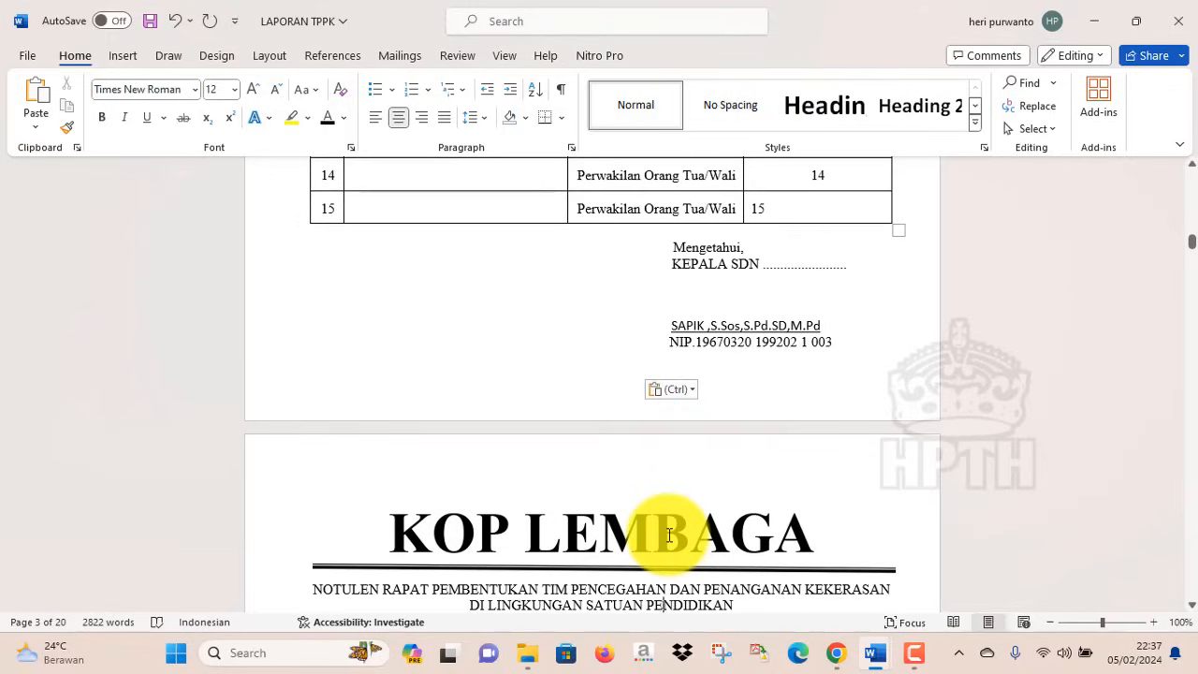
{"action": "key", "text": "Up"}
{"action": "key", "text": "Up"}
{"action": "key", "text": "Up"}
{"action": "key", "text": "Up"}
{"action": "key", "text": "Up"}
{"action": "key", "text": "Up"}
{"action": "key", "text": "Up"}
{"action": "key", "text": "Up"}
{"action": "key", "text": "Up"}
{"action": "key", "text": "Up"}
{"action": "key", "text": "Up"}
{"action": "key", "text": "Up"}
{"action": "key", "text": "Up"}
{"action": "key", "text": "Up"}
{"action": "key", "text": "Up"}
{"action": "key", "text": "Up"}
{"action": "key", "text": "Up"}
{"action": "key", "text": "Up"}
{"action": "key", "text": "Up"}
{"action": "key", "text": "Up"}
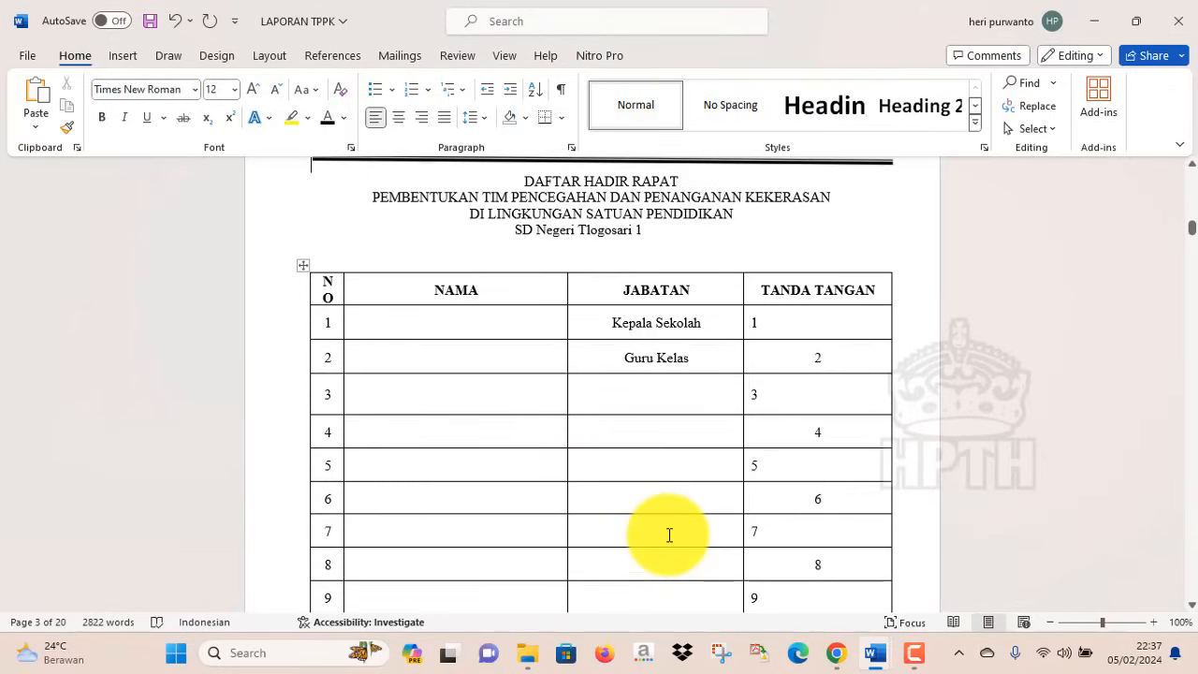
{"action": "key", "text": "Up"}
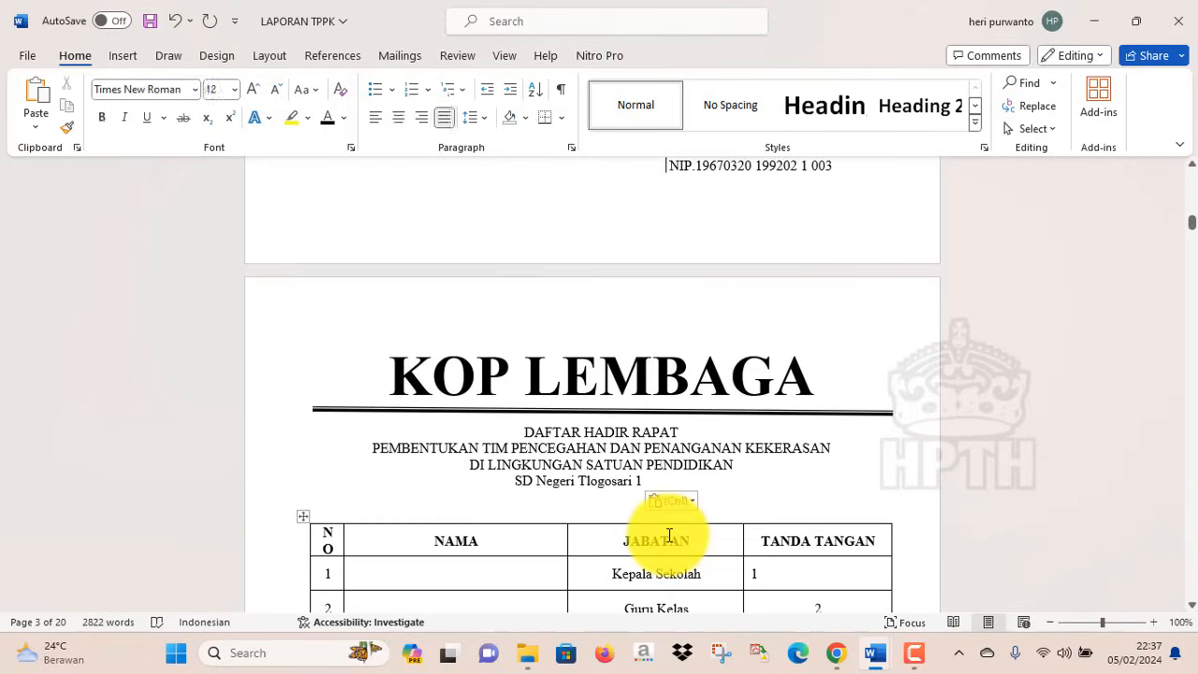
{"action": "key", "text": "Down"}
{"action": "key", "text": "Down"}
{"action": "key", "text": "Down"}
{"action": "key", "text": "Down"}
{"action": "key", "text": "Down"}
{"action": "key", "text": "Down"}
{"action": "key", "text": "Down"}
{"action": "key", "text": "Down"}
{"action": "key", "text": "Down"}
{"action": "key", "text": "Down"}
{"action": "key", "text": "Down"}
{"action": "key", "text": "Down"}
{"action": "key", "text": "Down"}
{"action": "key", "text": "Down"}
{"action": "key", "text": "Down"}
{"action": "key", "text": "Down"}
{"action": "key", "text": "Down"}
{"action": "key", "text": "Down"}
{"action": "key", "text": "Down"}
{"action": "key", "text": "Down"}
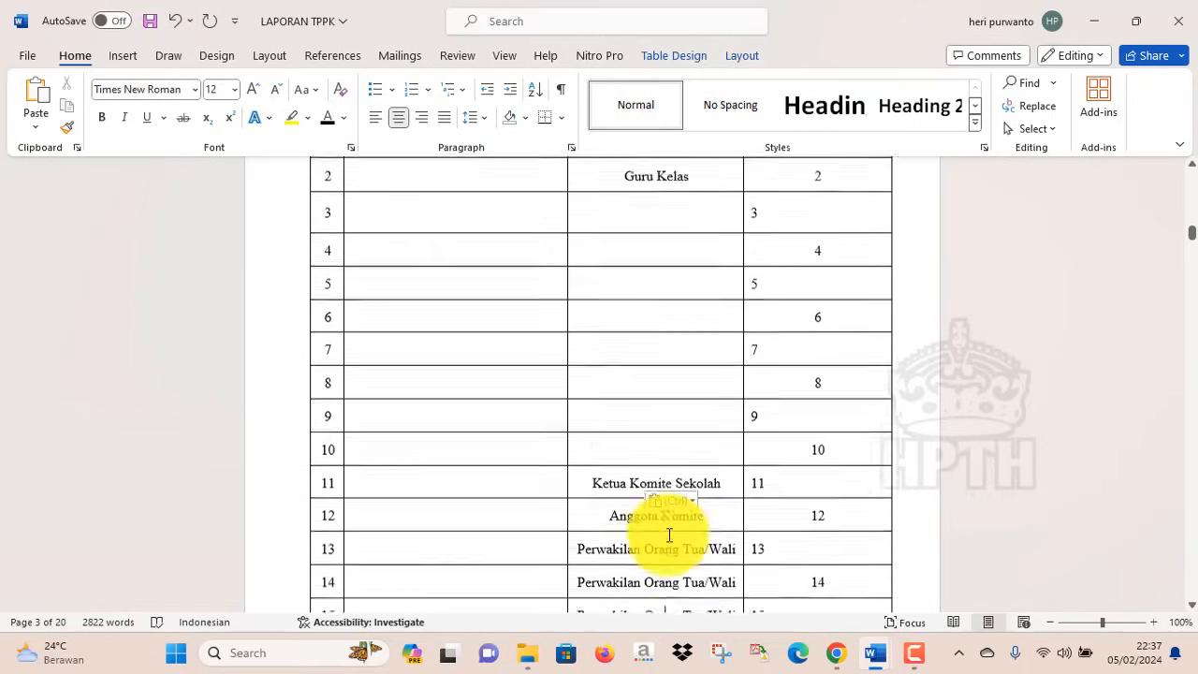
{"action": "key", "text": "Down"}
{"action": "key", "text": "Up"}
{"action": "key", "text": "Up"}
{"action": "key", "text": "Up"}
{"action": "key", "text": "Up"}
{"action": "key", "text": "Up"}
{"action": "key", "text": "Up"}
{"action": "key", "text": "Up"}
{"action": "key", "text": "Up"}
{"action": "key", "text": "Up"}
{"action": "key", "text": "Up"}
{"action": "key", "text": "Up"}
{"action": "key", "text": "Up"}
{"action": "key", "text": "Up"}
{"action": "key", "text": "Up"}
{"action": "key", "text": "Up"}
{"action": "key", "text": "Up"}
{"action": "key", "text": "Up"}
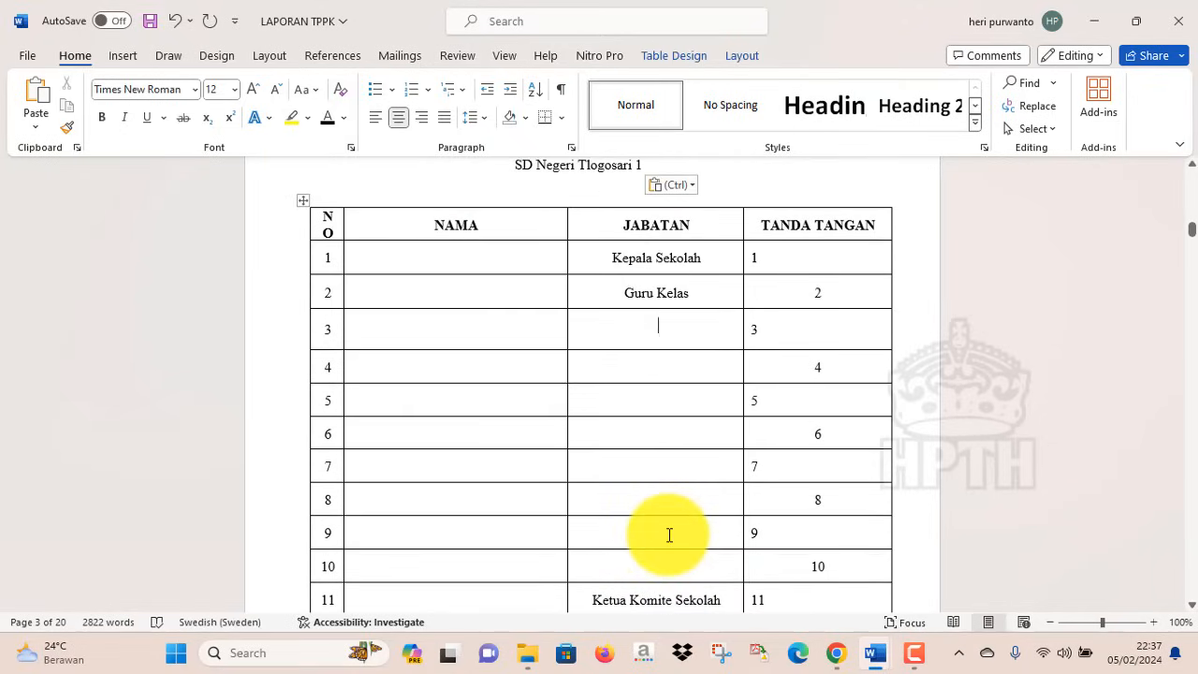
{"action": "key", "text": "Down"}
{"action": "key", "text": "Down"}
{"action": "key", "text": "Down"}
{"action": "key", "text": "Down"}
{"action": "key", "text": "Down"}
{"action": "key", "text": "Down"}
{"action": "key", "text": "Down"}
{"action": "key", "text": "Down"}
{"action": "key", "text": "Down"}
{"action": "key", "text": "Down"}
{"action": "key", "text": "Down"}
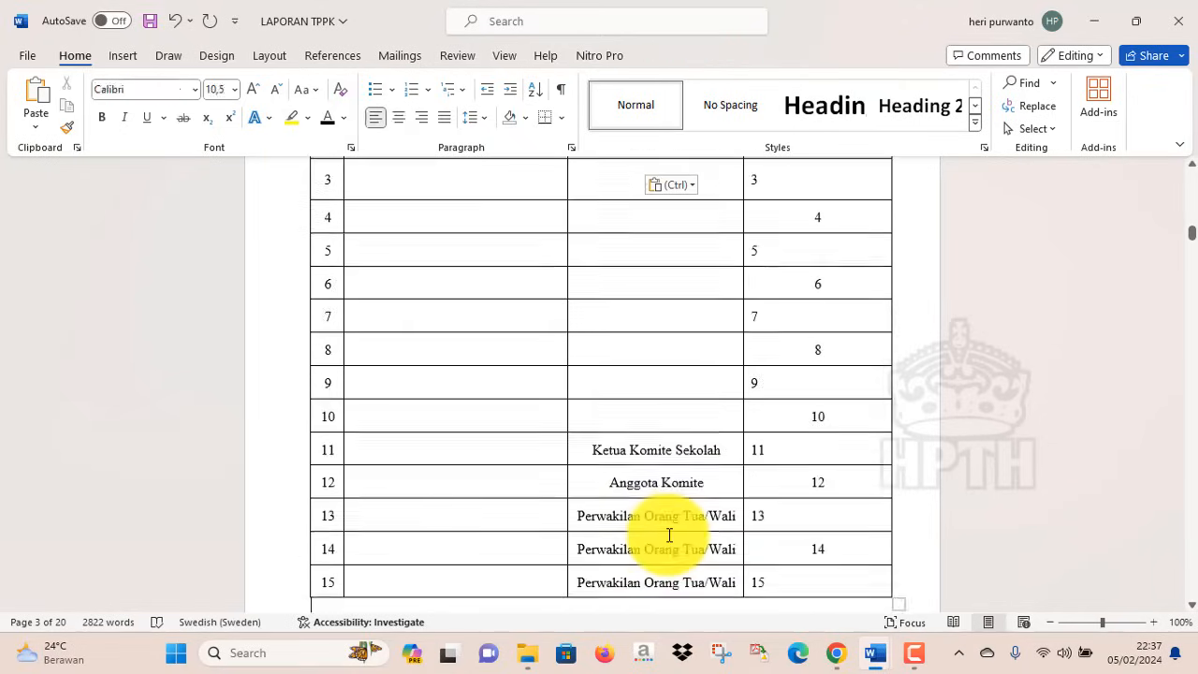
Replace the dotted blank after "KEPALA SDN" below the attendance table with "Tlogosari 1" and delete the leftover dot.
{"action": "key", "text": "Down"}
{"action": "key", "text": "Down"}
{"action": "key", "text": "Down"}
{"action": "key", "text": "Down"}
{"action": "key", "text": "Down"}
{"action": "key", "text": "Down"}
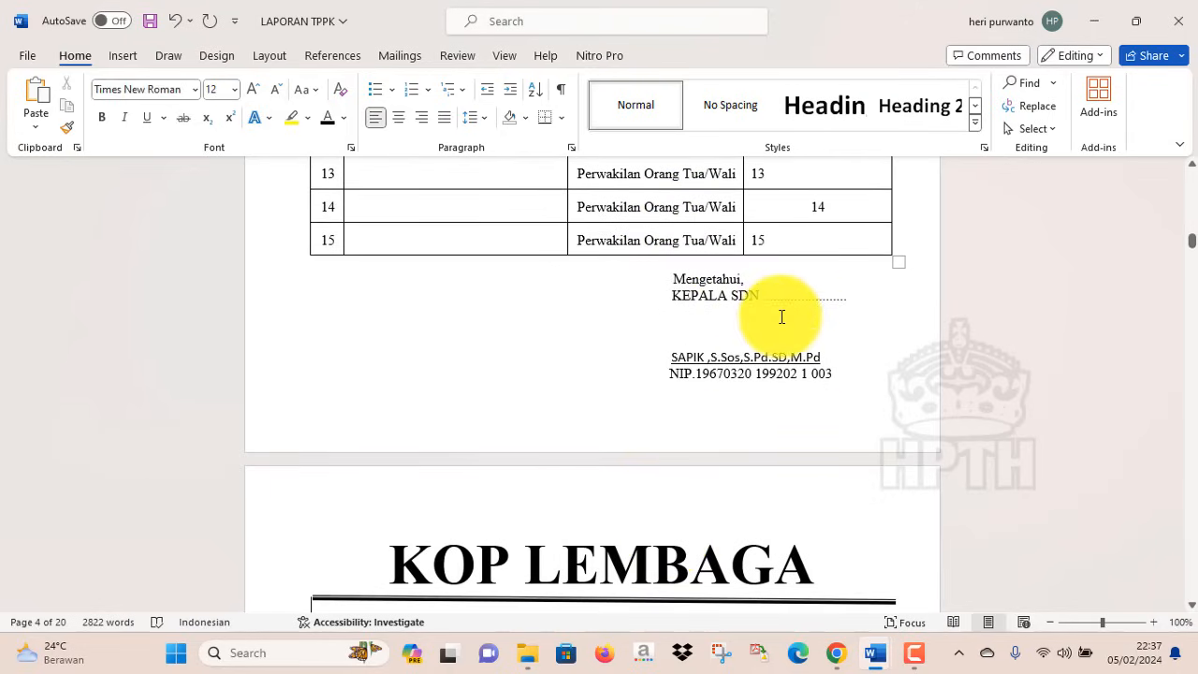
{"action": "left_click_drag", "start_coordinate": [765, 299], "coordinate": [846, 299]}
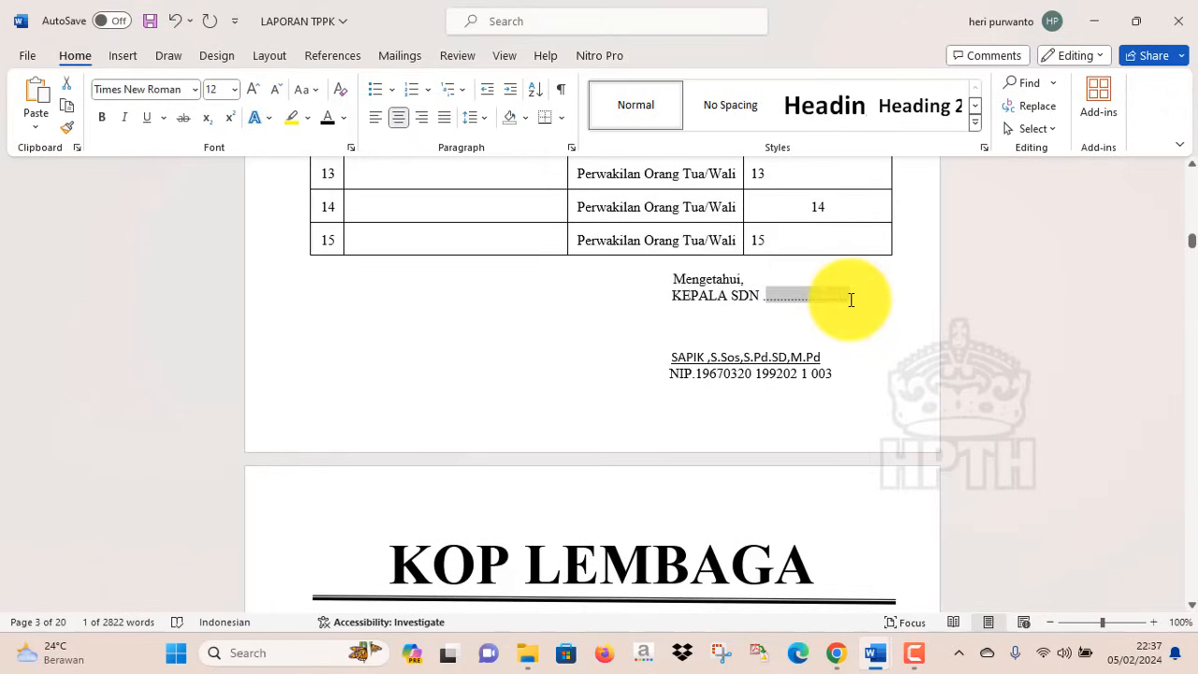
{"action": "type", "text": "Tlogosari 1"}
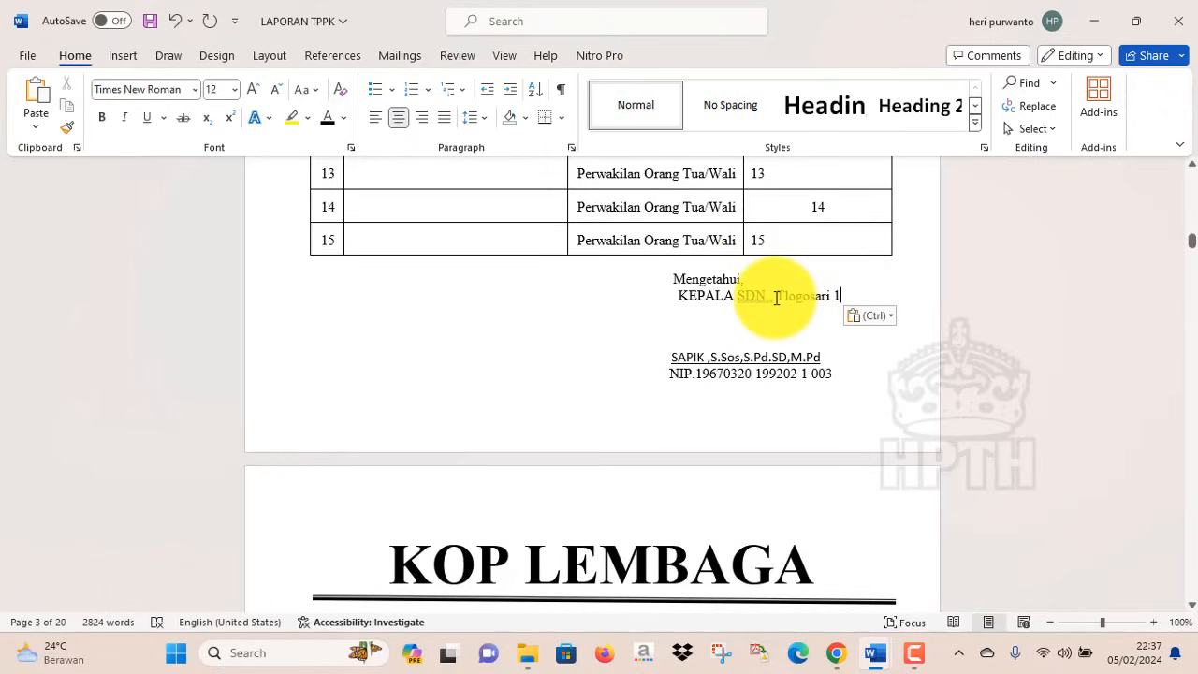
{"action": "left_click", "coordinate": [776, 298]}
{"action": "key", "text": "BackSpace"}
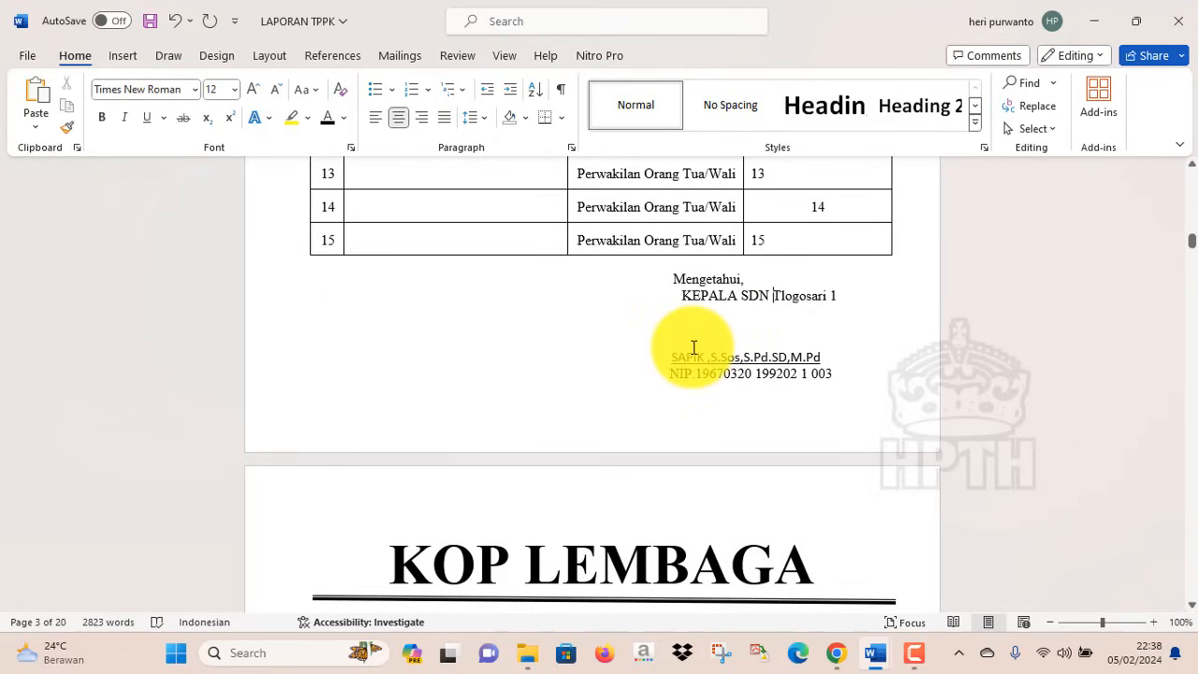
Replace the dotted blank after "SD NEGERI" in the NOTULEN RAPAT heading with "Tlogosari 1".
{"action": "key", "text": "Down"}
{"action": "key", "text": "Down"}
{"action": "key", "text": "Down"}
{"action": "key", "text": "Down"}
{"action": "key", "text": "Down"}
{"action": "key", "text": "Down"}
{"action": "key", "text": "Down"}
{"action": "key", "text": "Down"}
{"action": "key", "text": "Down"}
{"action": "key", "text": "Down"}
{"action": "key", "text": "Down"}
{"action": "key", "text": "Down"}
{"action": "key", "text": "Down"}
{"action": "key", "text": "Down"}
{"action": "key", "text": "Down"}
{"action": "key", "text": "Down"}
{"action": "key", "text": "Down"}
{"action": "key", "text": "Down"}
{"action": "key", "text": "Down"}
{"action": "key", "text": "Down"}
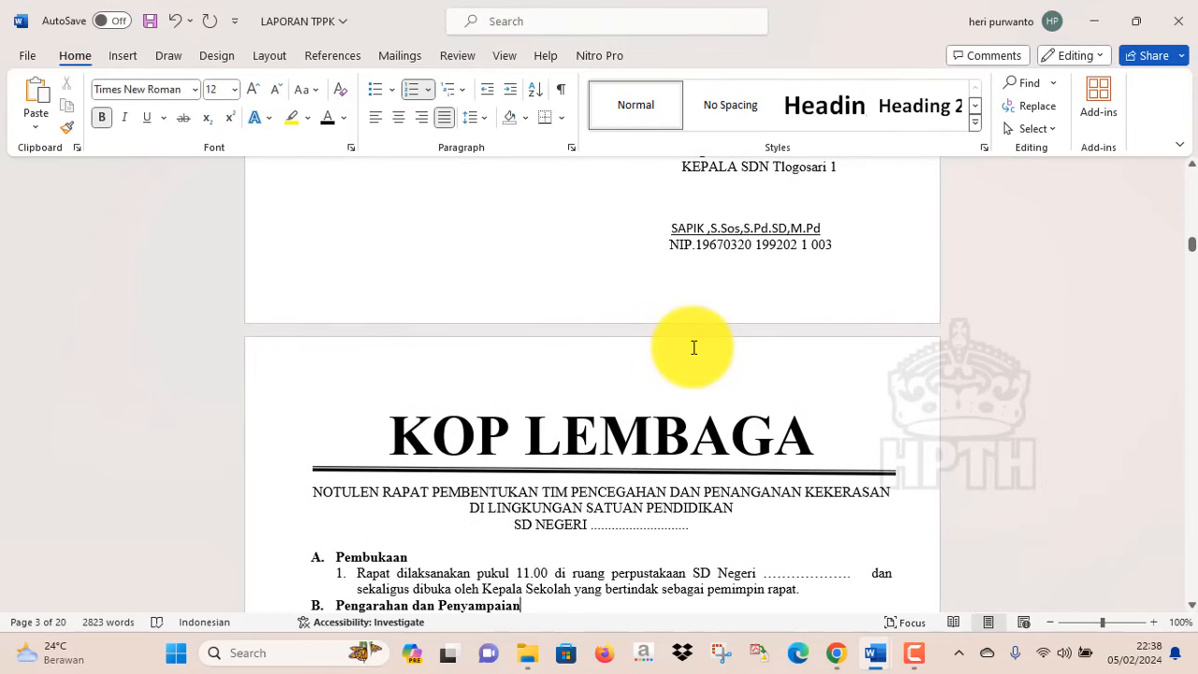
{"action": "key", "text": "Down"}
{"action": "key", "text": "Down"}
{"action": "key", "text": "Down"}
{"action": "key", "text": "Down"}
{"action": "key", "text": "Down"}
{"action": "key", "text": "Down"}
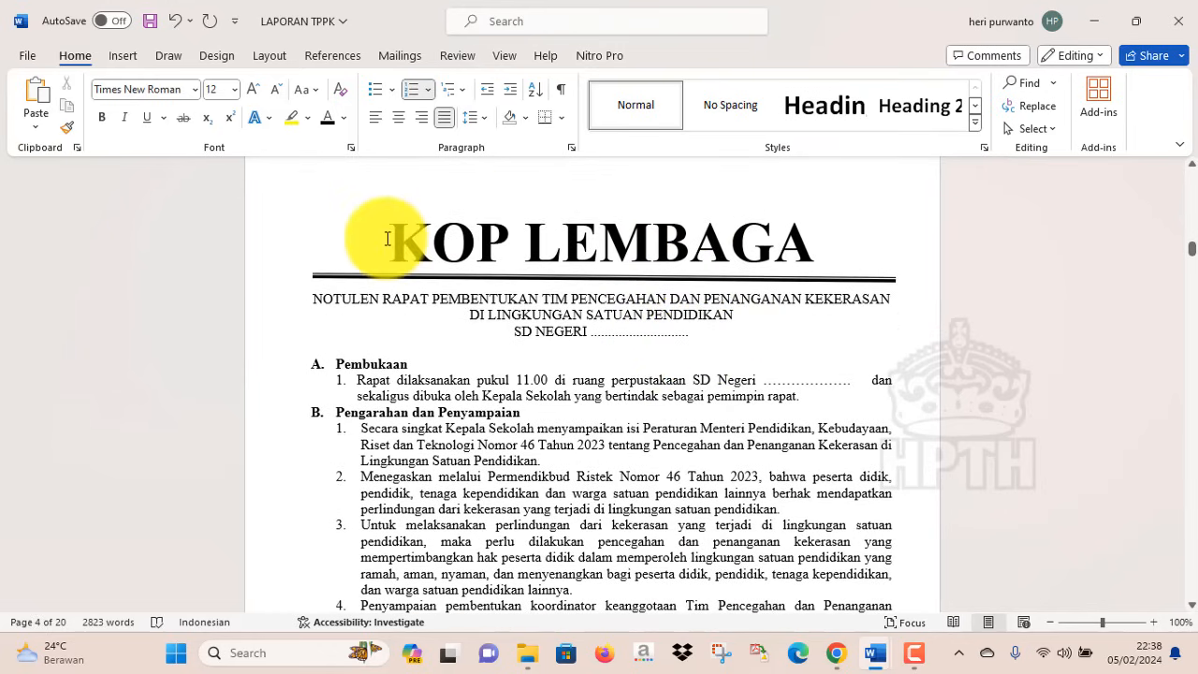
{"action": "left_click_drag", "start_coordinate": [387, 239], "coordinate": [704, 241]}
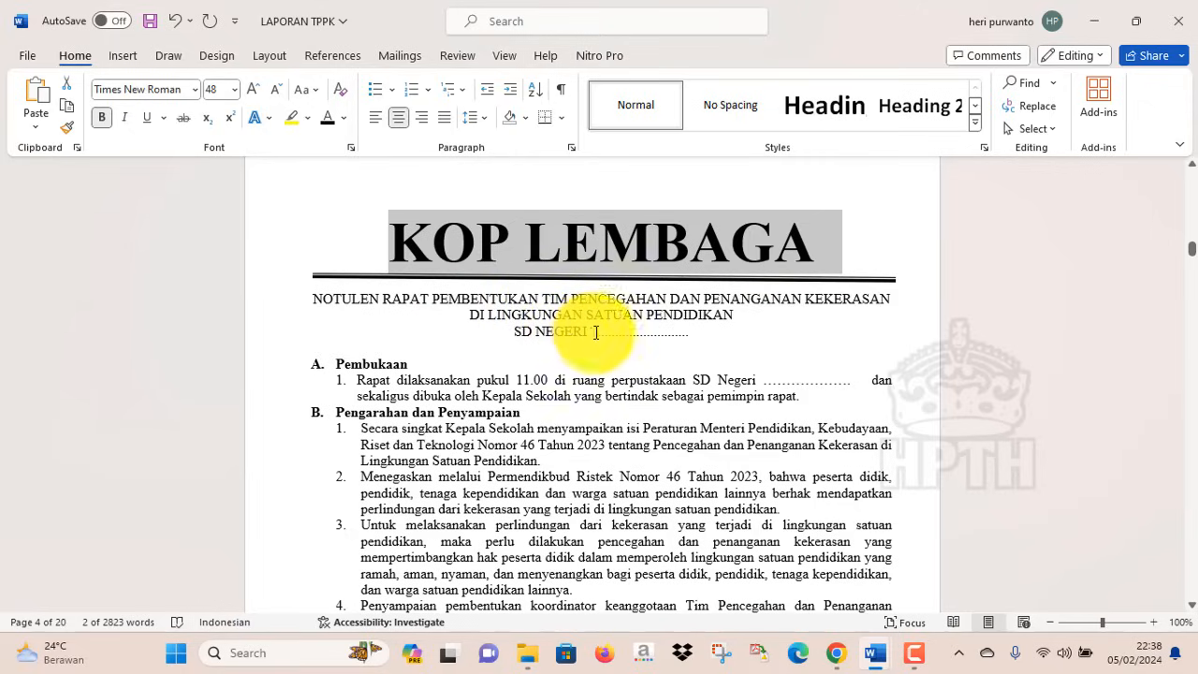
{"action": "left_click_drag", "start_coordinate": [593, 332], "coordinate": [687, 335]}
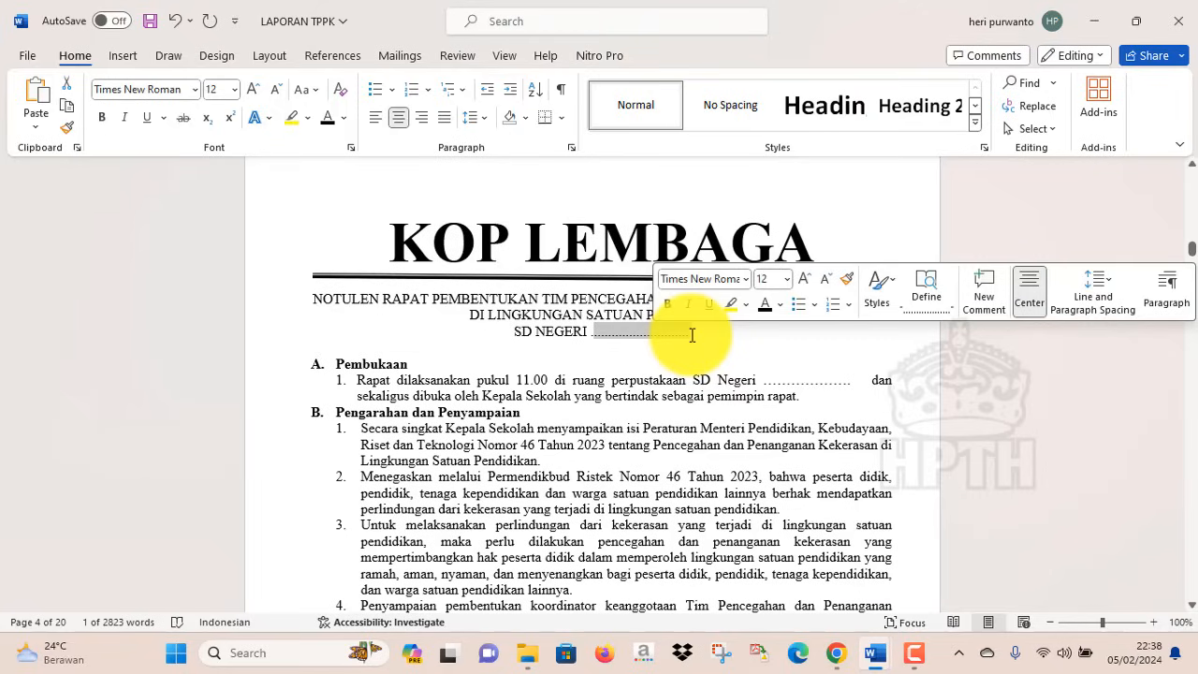
{"action": "type", "text": ". Tlogosari 1"}
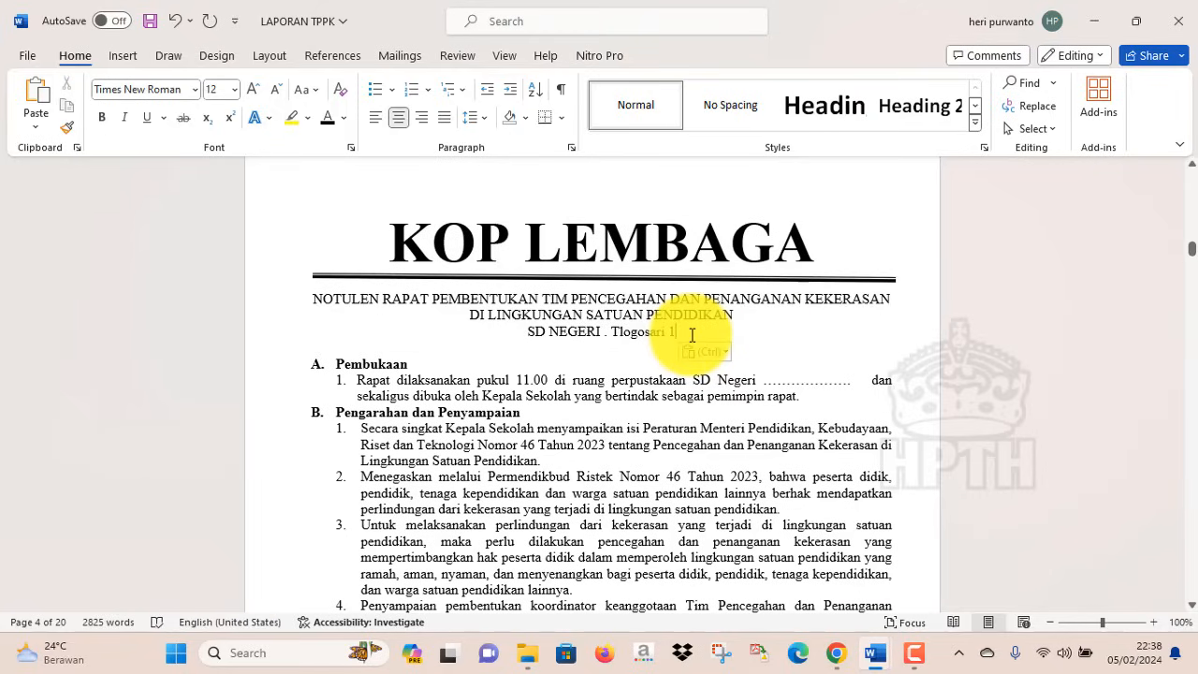
Replace the dotted blank after "SD Negeri" in item 1 of the Pembukaan section with "Tlogosari 1".
{"action": "left_click", "coordinate": [393, 386]}
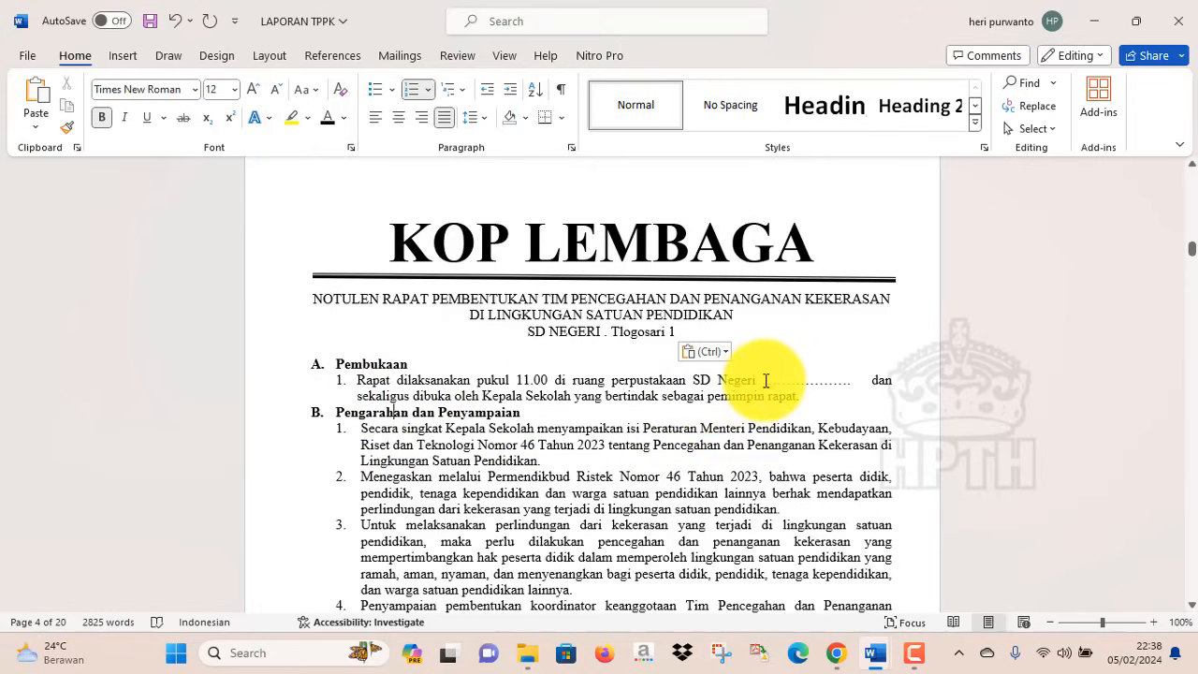
{"action": "left_click_drag", "start_coordinate": [765, 380], "coordinate": [856, 383]}
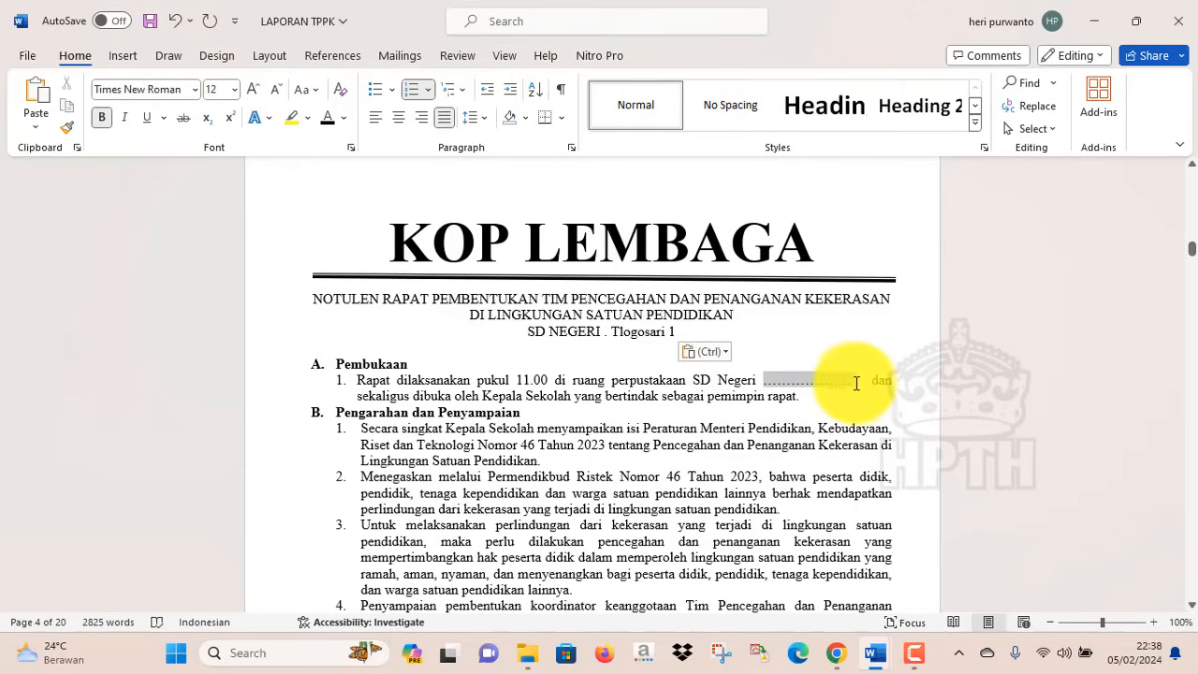
{"action": "type", "text": "Tlogosari 1"}
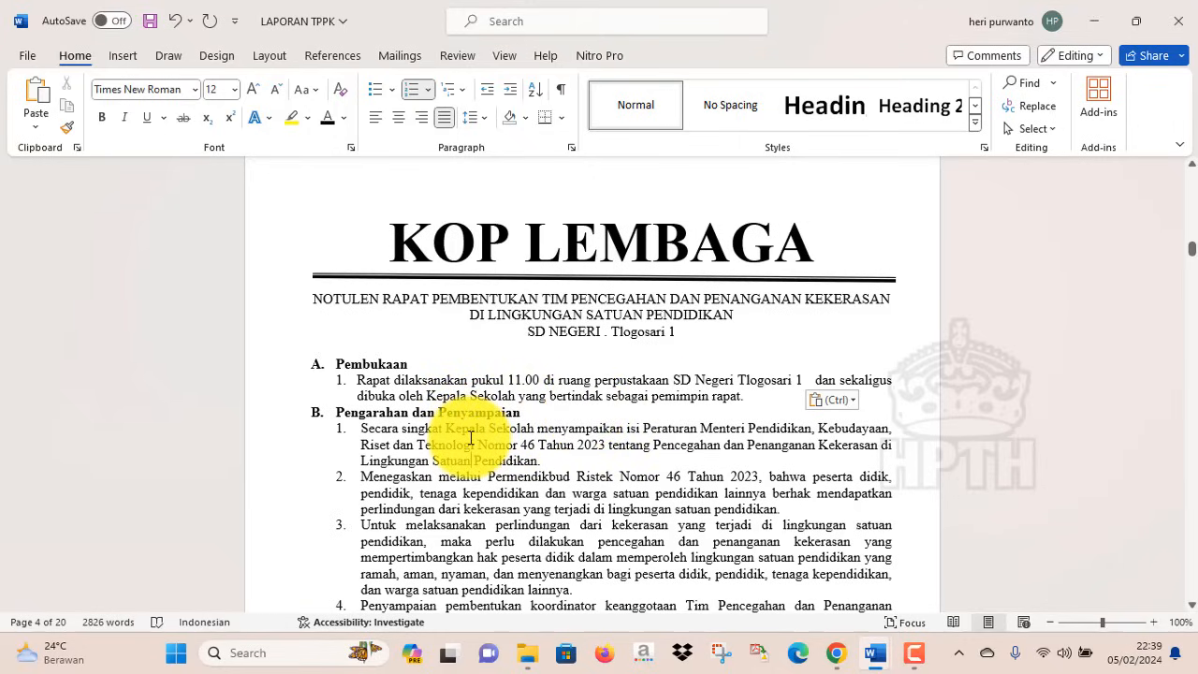
Read through the meeting minutes from Pengarahan dan Penyampaian down to the closing signature block.
{"action": "scroll", "coordinate": [470, 438], "scroll_direction": "down", "scroll_amount": 4}
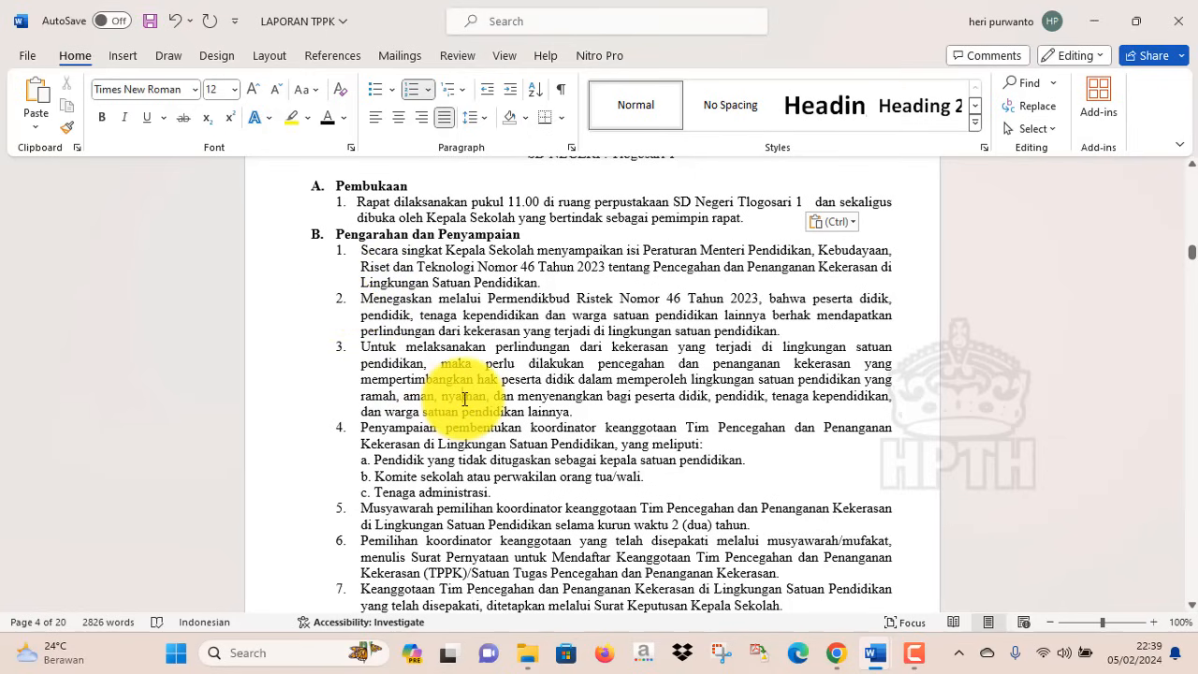
{"action": "key", "text": "Down"}
{"action": "key", "text": "Down"}
{"action": "key", "text": "Down"}
{"action": "key", "text": "Down"}
{"action": "key", "text": "Down"}
{"action": "key", "text": "Down"}
{"action": "key", "text": "Down"}
{"action": "key", "text": "Down"}
{"action": "key", "text": "Down"}
{"action": "key", "text": "Down"}
{"action": "key", "text": "Down"}
{"action": "key", "text": "Down"}
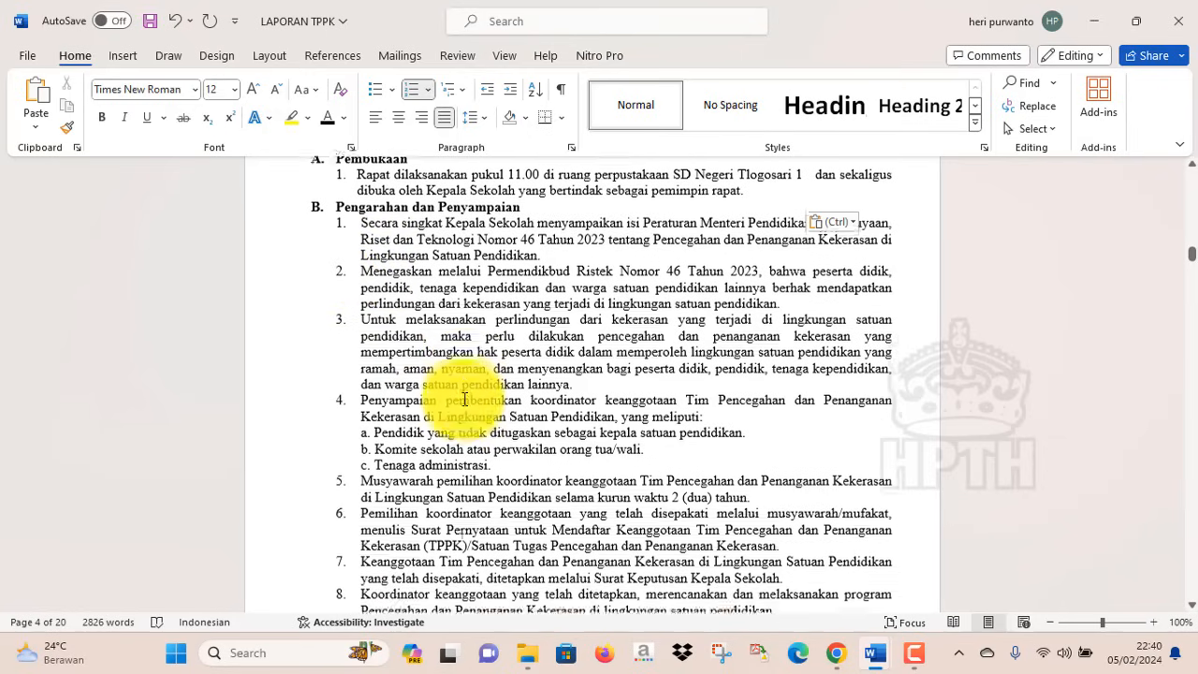
{"action": "key", "text": "Up"}
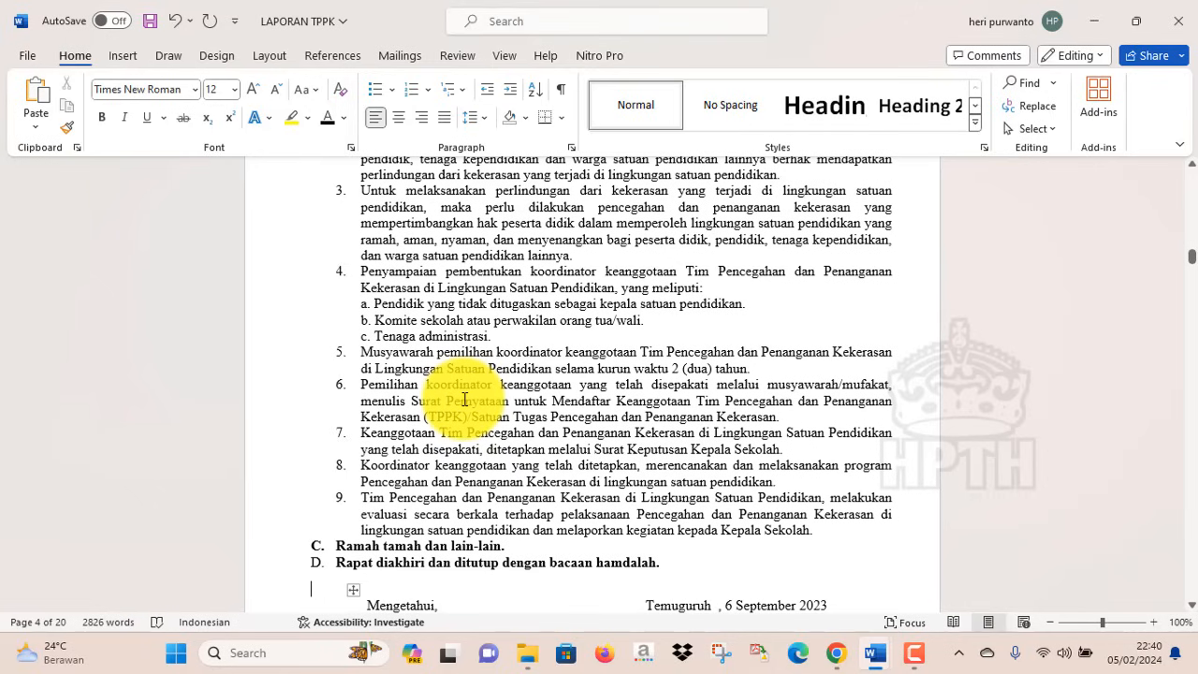
{"action": "key", "text": "Up"}
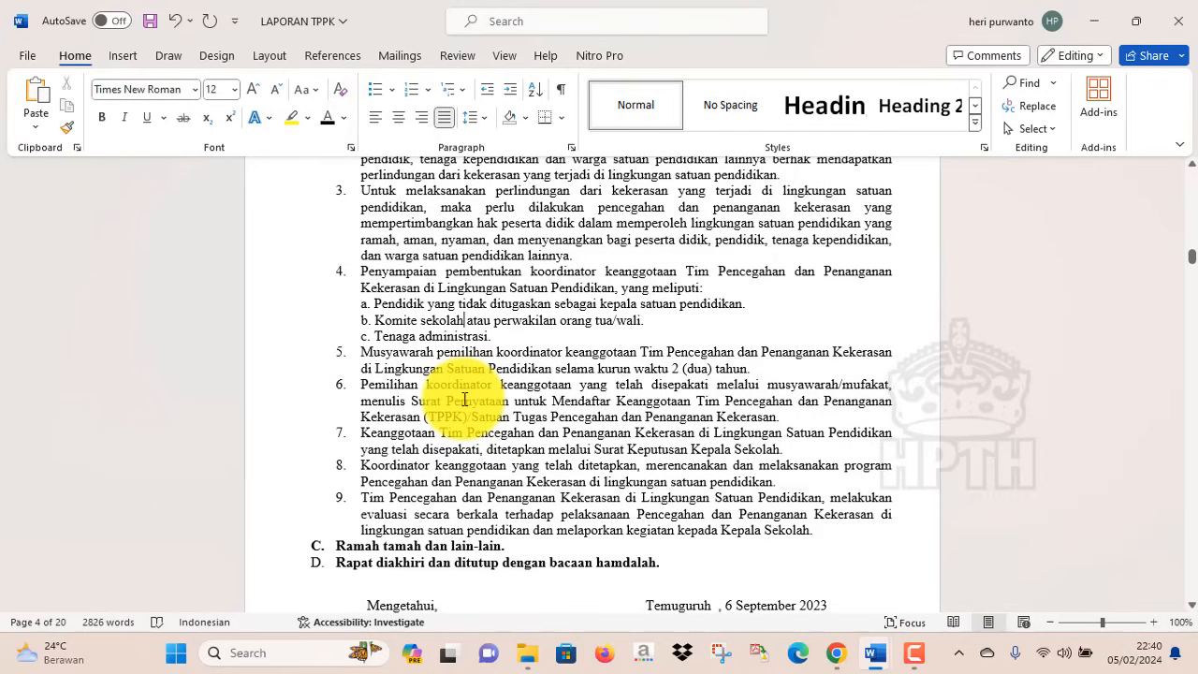
{"action": "key", "text": "Down"}
{"action": "key", "text": "Down"}
{"action": "key", "text": "Down"}
{"action": "key", "text": "Down"}
{"action": "key", "text": "Down"}
{"action": "key", "text": "Down"}
{"action": "key", "text": "Down"}
{"action": "key", "text": "Down"}
{"action": "key", "text": "Down"}
{"action": "key", "text": "Down"}
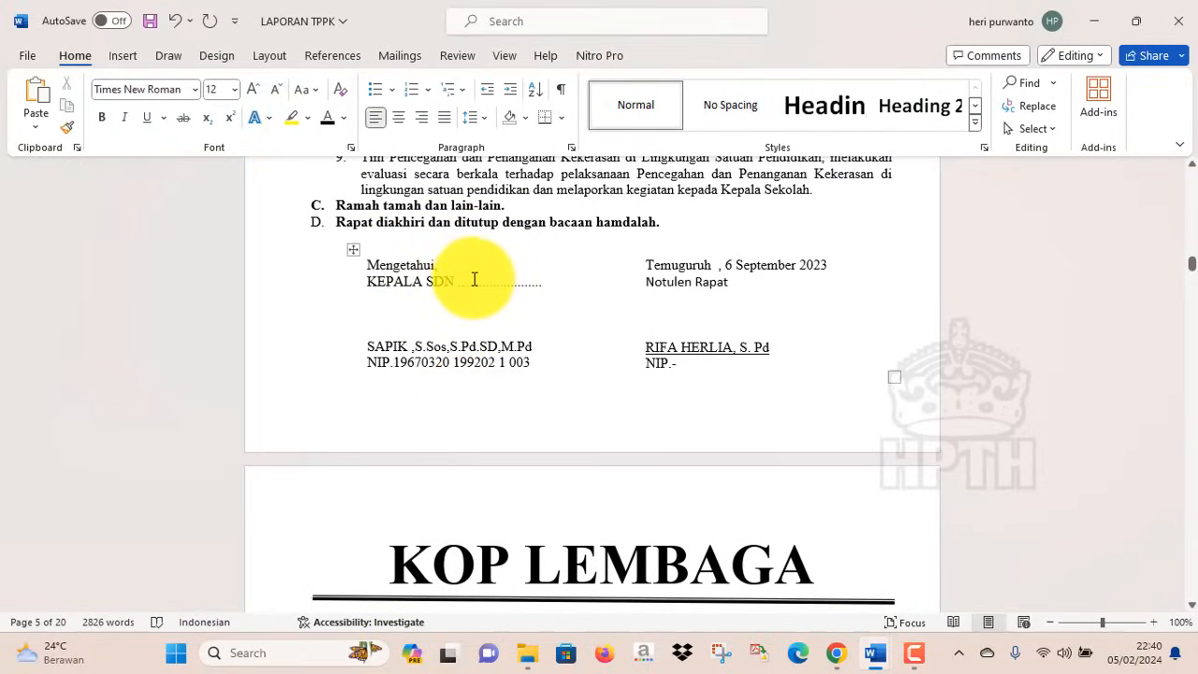
Replace the dotted blank after "KEPALA SDN" in the signature block of the meeting minutes with "Tlogosari 1".
{"action": "left_click_drag", "start_coordinate": [458, 282], "coordinate": [546, 286]}
{"action": "type", "text": "Tlogosari 1"}
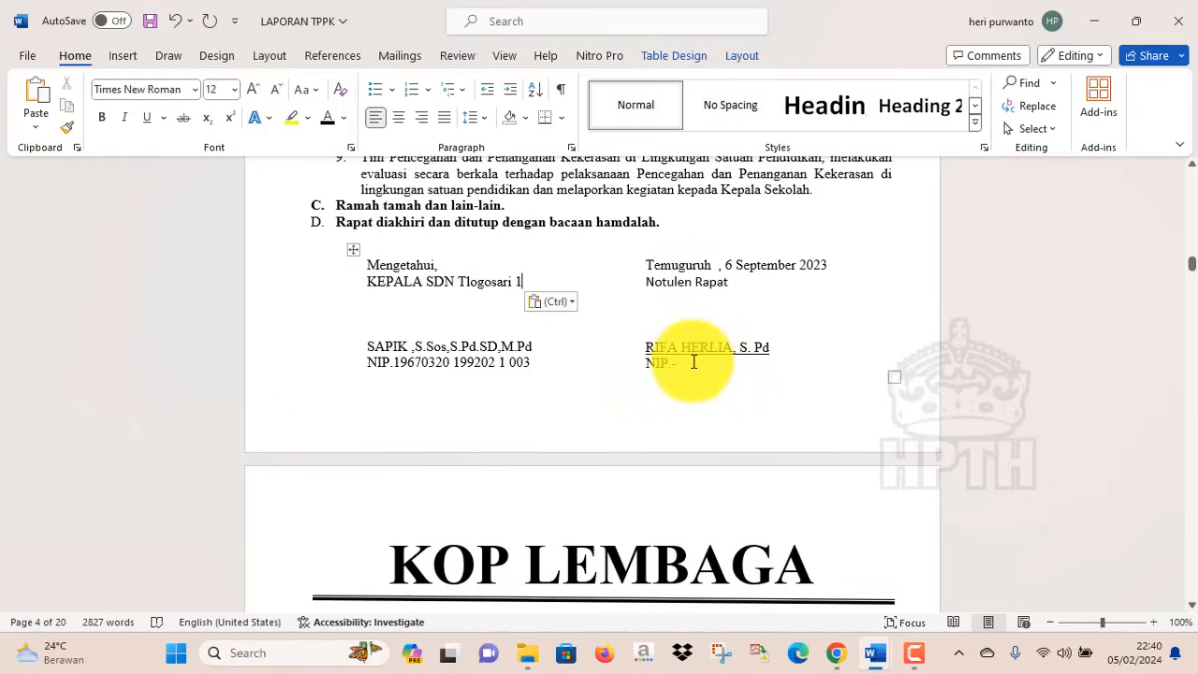
Replace the dotted blank after "SD Negeri" in the BERITA ACARA RAPAT heading with "Tlogosari 1".
{"action": "key", "text": "Down"}
{"action": "key", "text": "Down"}
{"action": "key", "text": "Down"}
{"action": "key", "text": "Down"}
{"action": "key", "text": "Down"}
{"action": "key", "text": "Down"}
{"action": "key", "text": "Down"}
{"action": "key", "text": "Down"}
{"action": "key", "text": "Down"}
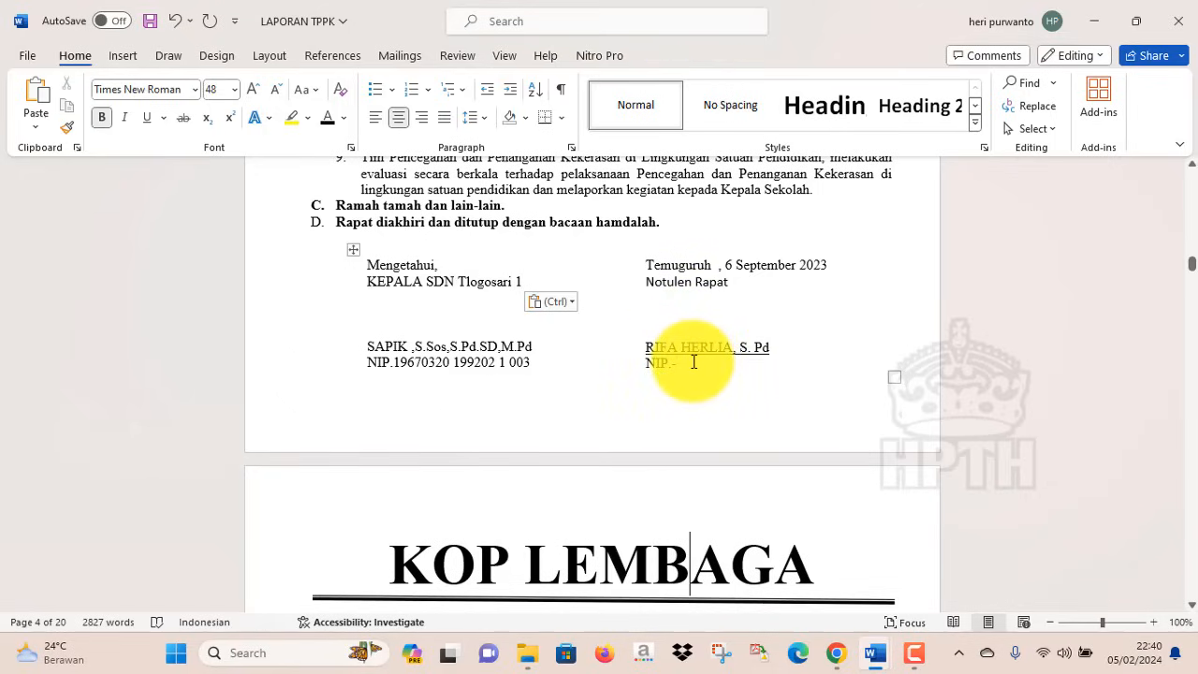
{"action": "key", "text": "Down"}
{"action": "key", "text": "Down"}
{"action": "key", "text": "Down"}
{"action": "key", "text": "Down"}
{"action": "key", "text": "Down"}
{"action": "key", "text": "Down"}
{"action": "key", "text": "Down"}
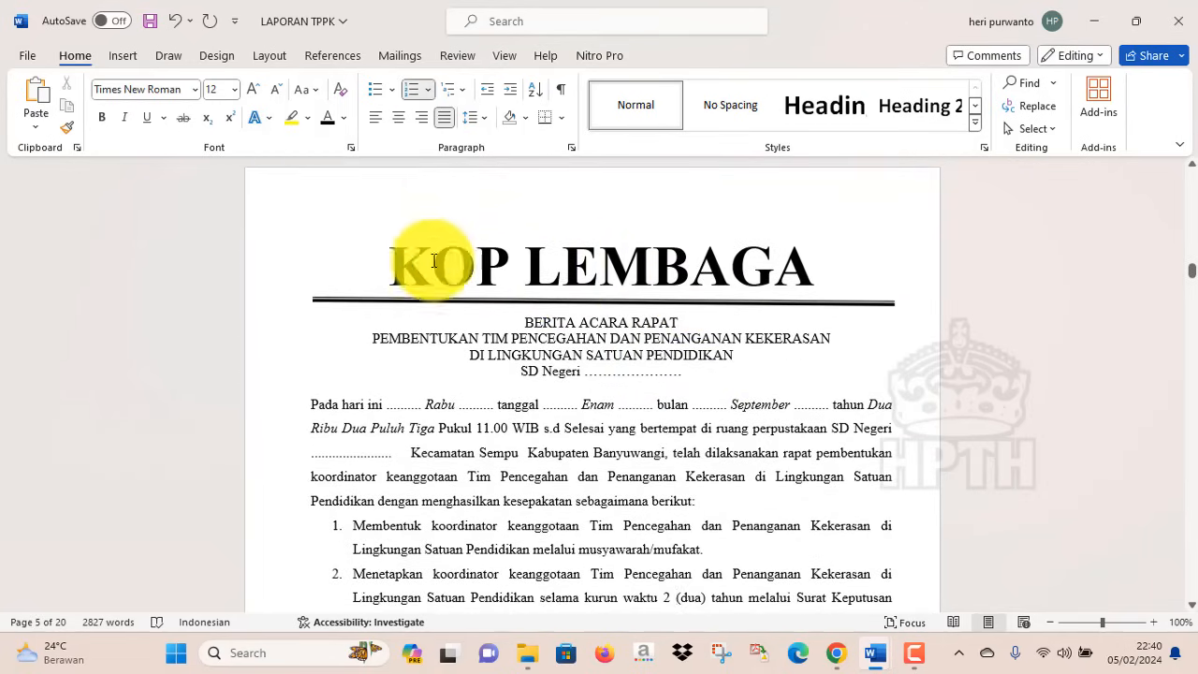
{"action": "left_click_drag", "start_coordinate": [408, 254], "coordinate": [644, 278]}
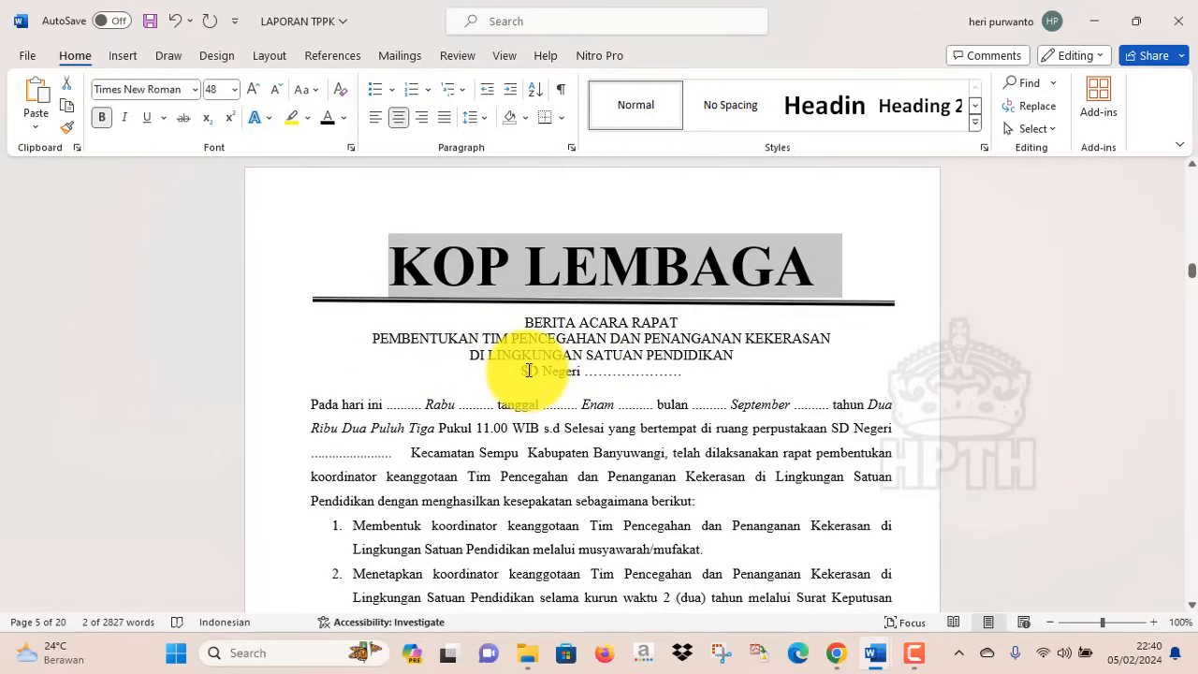
{"action": "left_click_drag", "start_coordinate": [583, 370], "coordinate": [681, 371]}
{"action": "type", "text": "Tlogosari 1"}
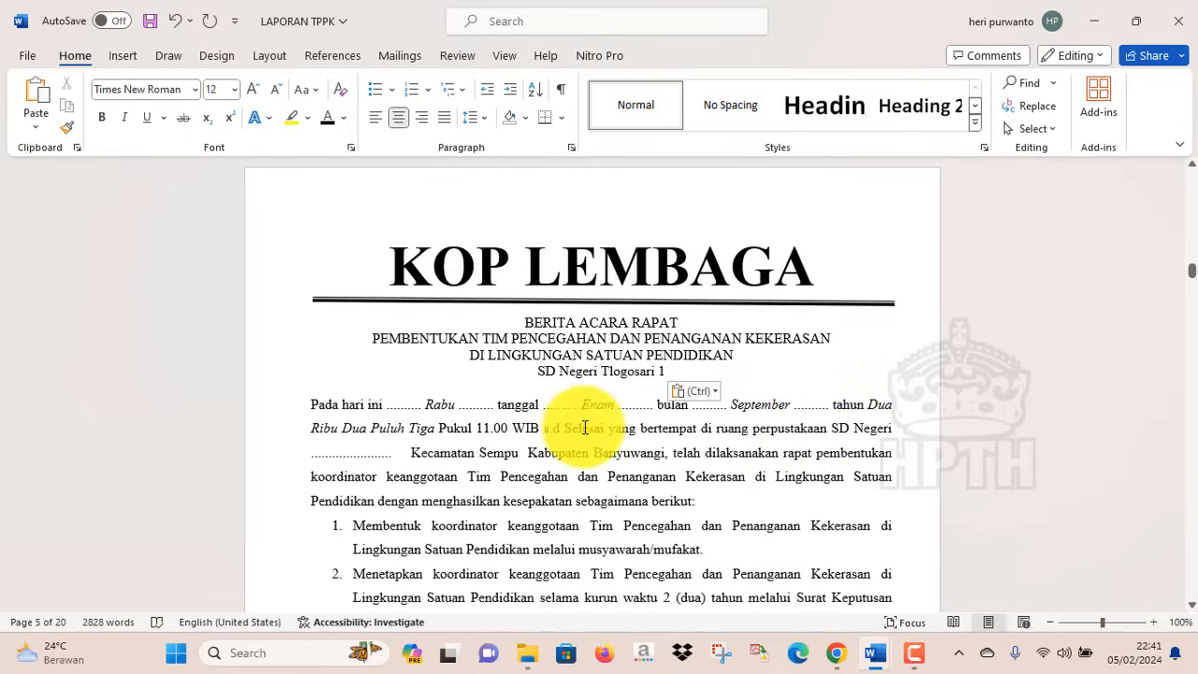
Replace the dotted blank before "Kecamatan Sempu" in the opening paragraph of the Berita Acara with "Tlogosari 1".
{"action": "left_click_drag", "start_coordinate": [314, 454], "coordinate": [392, 455]}
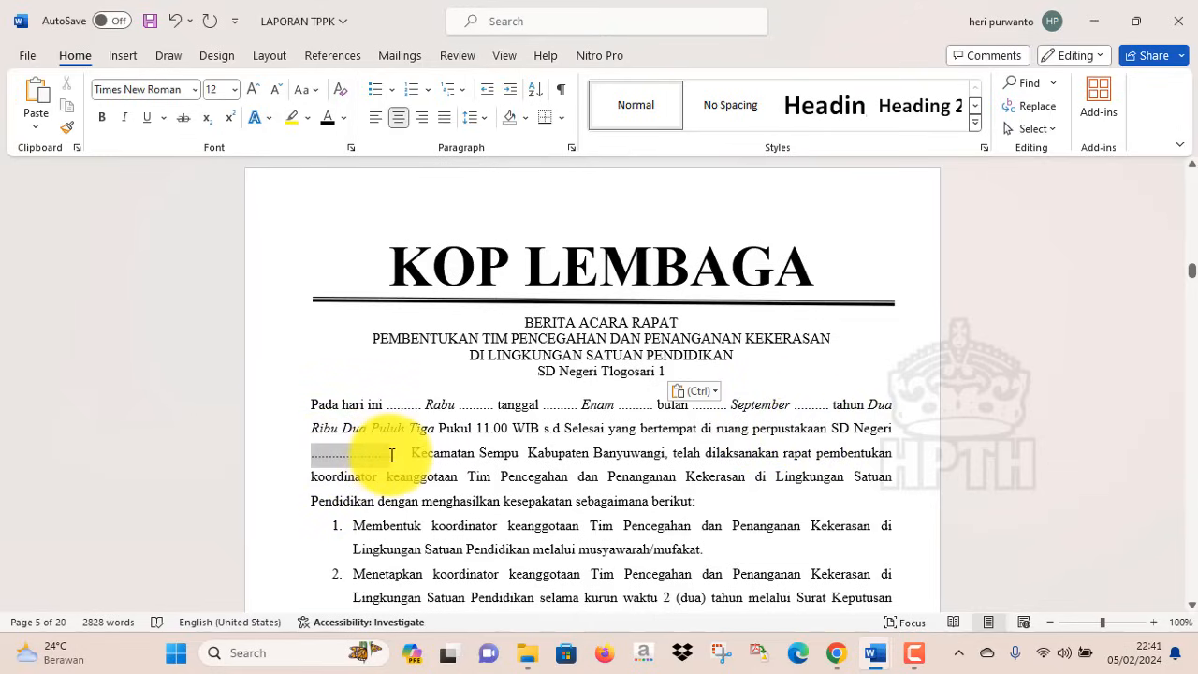
{"action": "type", "text": "Tlogosari 1"}
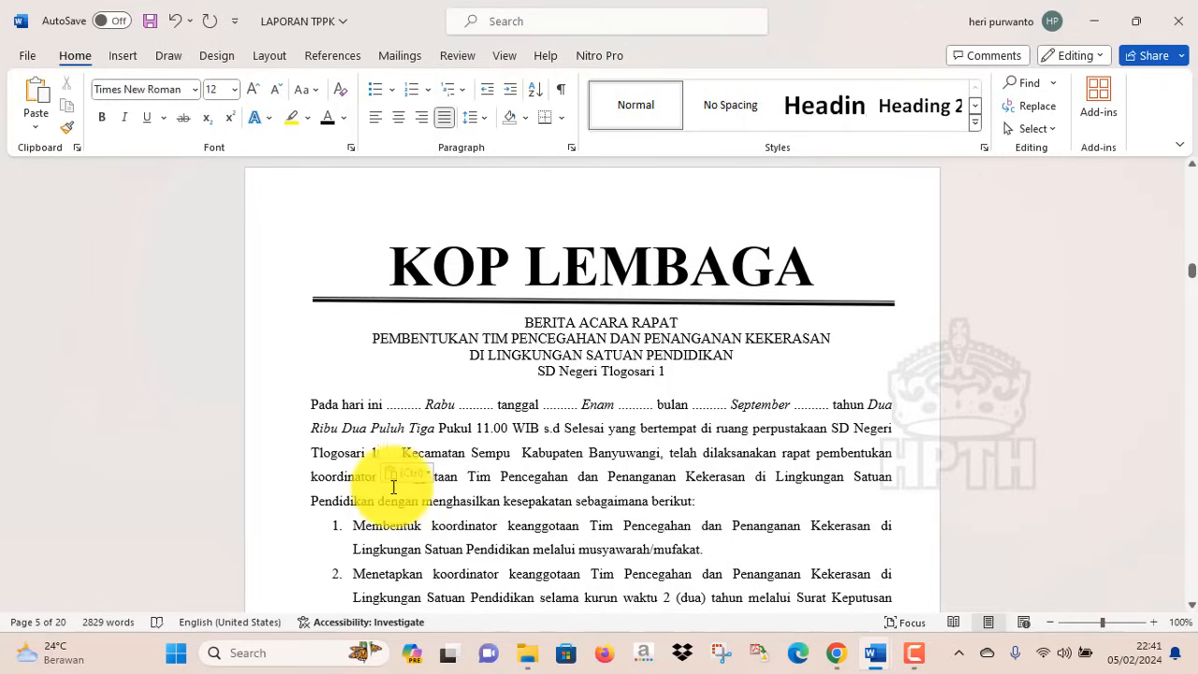
{"action": "left_click", "coordinate": [466, 479]}
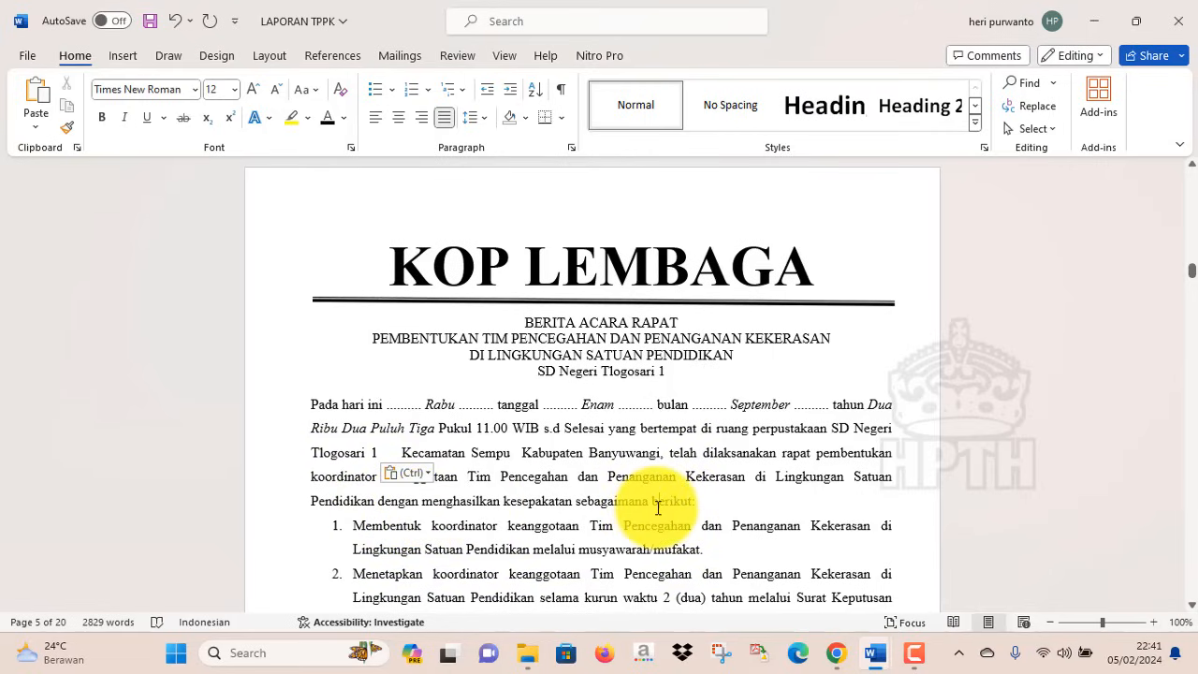
Replace the dotted blank before "Tahun 2023 s.d 2025" in the closing paragraph of the Berita Acara with "Tlogosari 1".
{"action": "key", "text": "Down"}
{"action": "key", "text": "Down"}
{"action": "key", "text": "Down"}
{"action": "key", "text": "Down"}
{"action": "key", "text": "Down"}
{"action": "key", "text": "Down"}
{"action": "key", "text": "Down"}
{"action": "key", "text": "Down"}
{"action": "key", "text": "Down"}
{"action": "key", "text": "Down"}
{"action": "key", "text": "Down"}
{"action": "key", "text": "Down"}
{"action": "key", "text": "Down"}
{"action": "key", "text": "Down"}
{"action": "key", "text": "Down"}
{"action": "key", "text": "Down"}
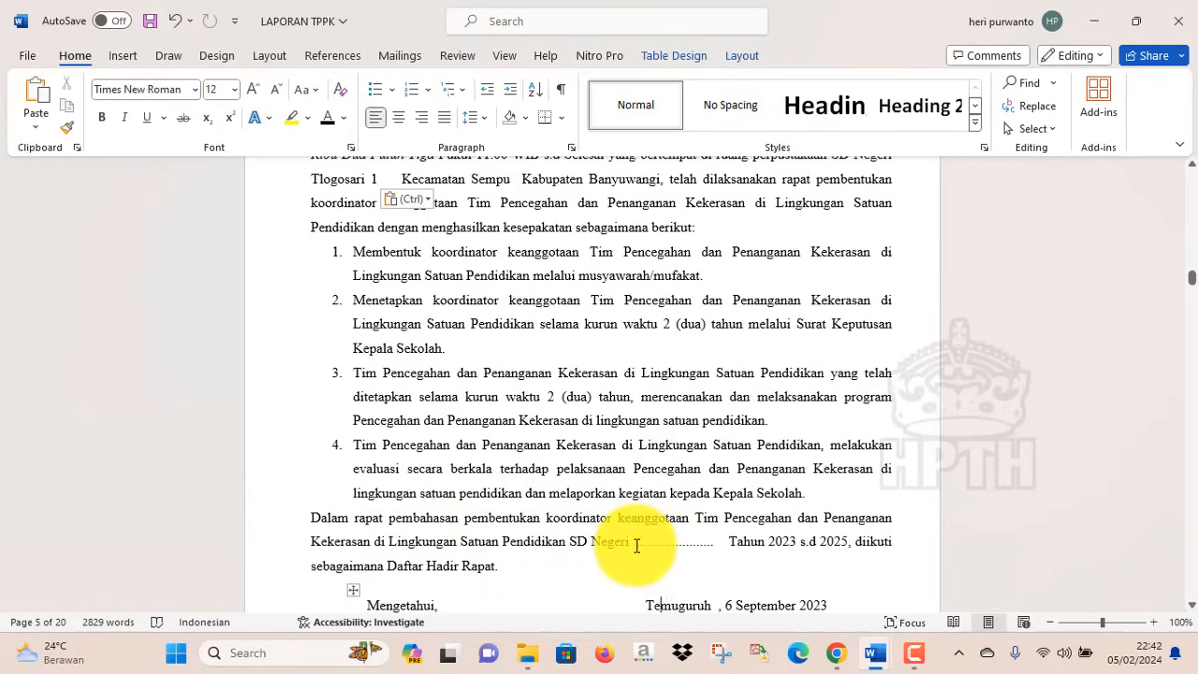
{"action": "left_click_drag", "start_coordinate": [636, 546], "coordinate": [718, 548]}
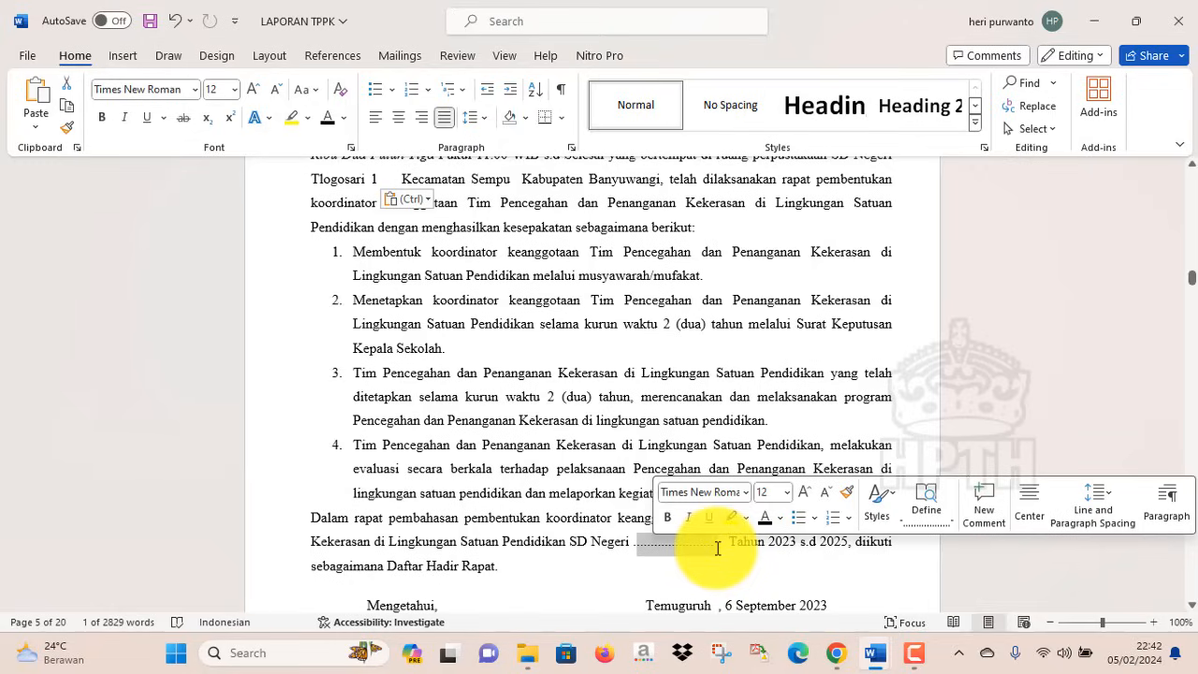
{"action": "type", "text": "Tlogosari 1"}
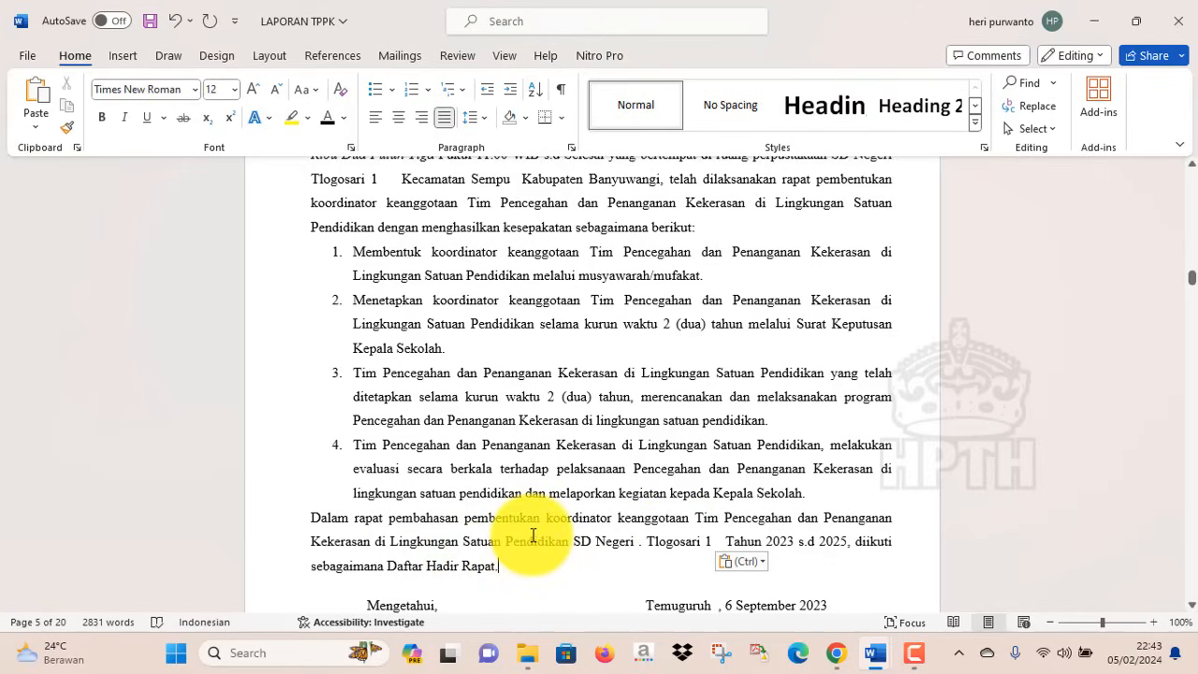
Replace the dotted blank after "KEPALA SDN" in the Berita Acara signature block with "Tlogosari 1" and delete the leftover dots.
{"action": "key", "text": "Down"}
{"action": "key", "text": "Down"}
{"action": "key", "text": "Down"}
{"action": "key", "text": "Down"}
{"action": "key", "text": "Down"}
{"action": "key", "text": "Down"}
{"action": "key", "text": "Down"}
{"action": "key", "text": "Down"}
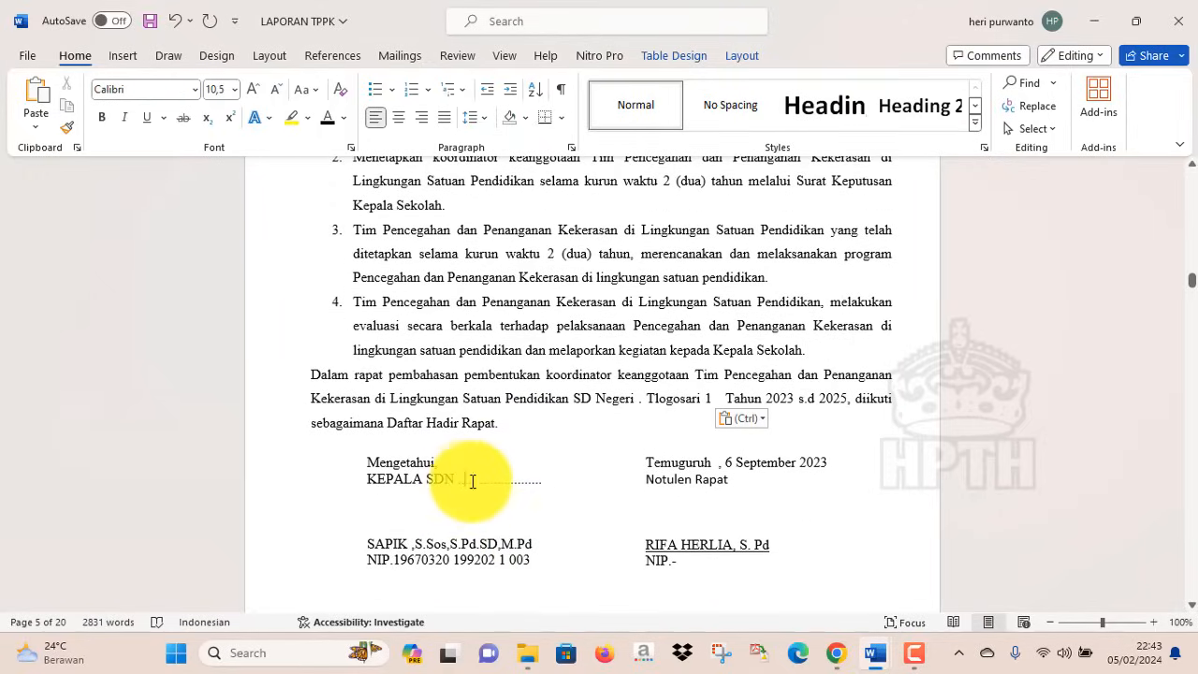
{"action": "left_click_drag", "start_coordinate": [473, 481], "coordinate": [541, 485]}
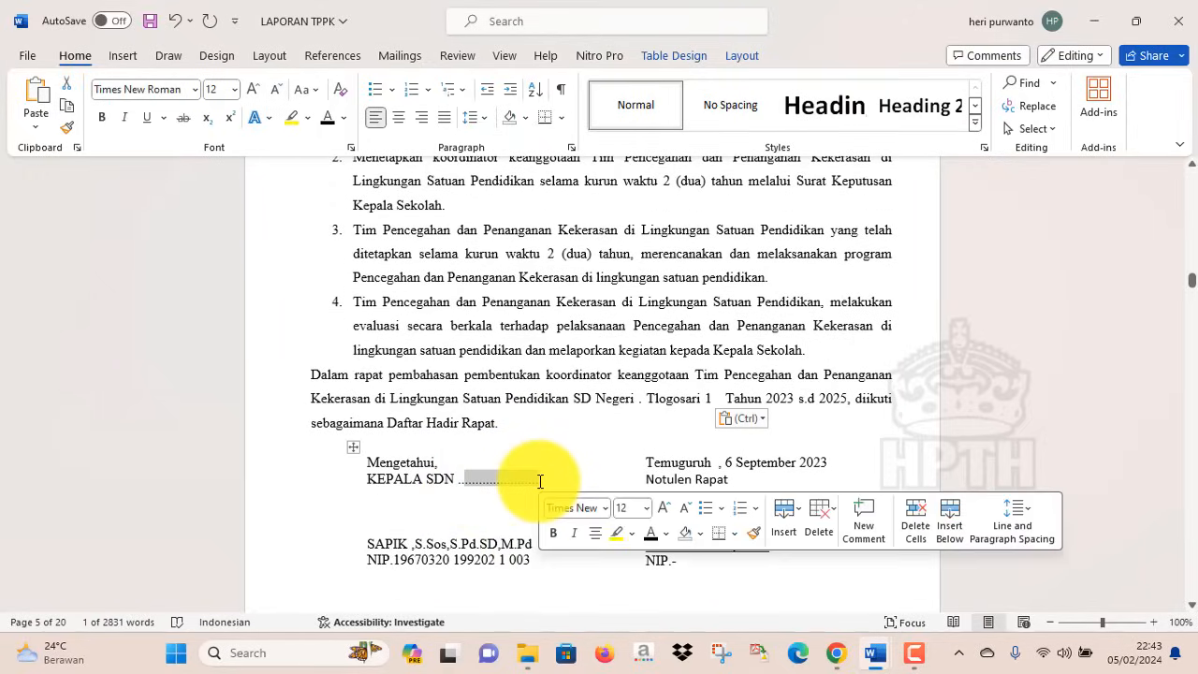
{"action": "type", "text": "Tlogosari 1"}
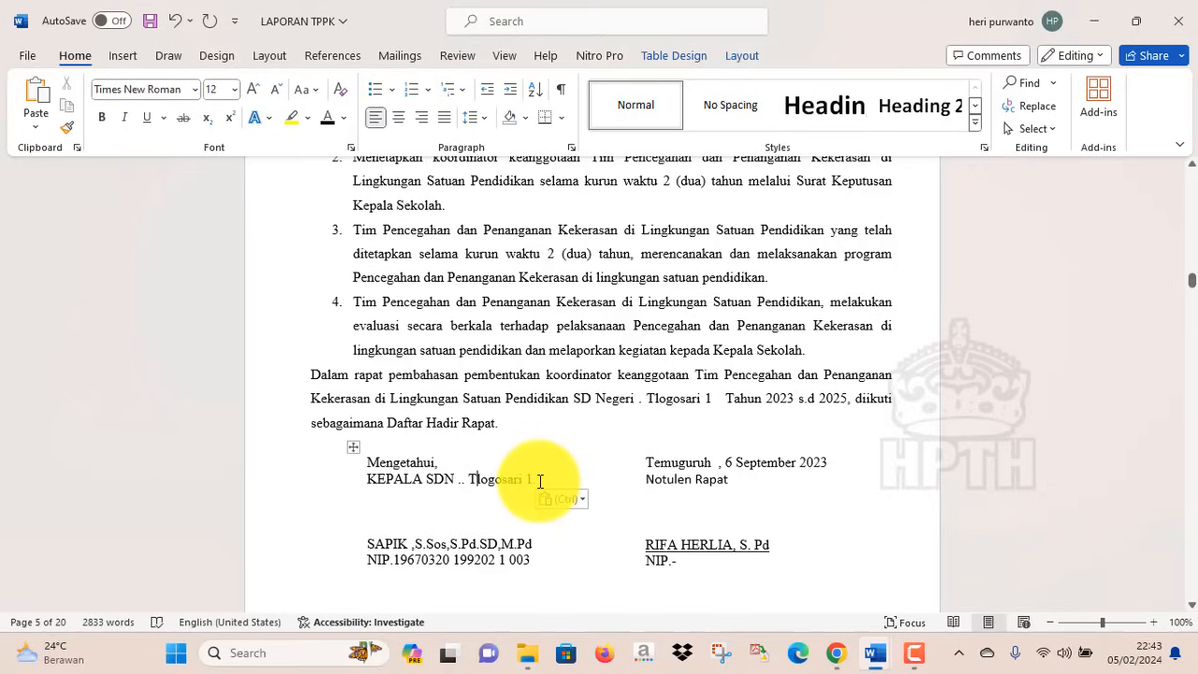
{"action": "key", "text": "Left"}
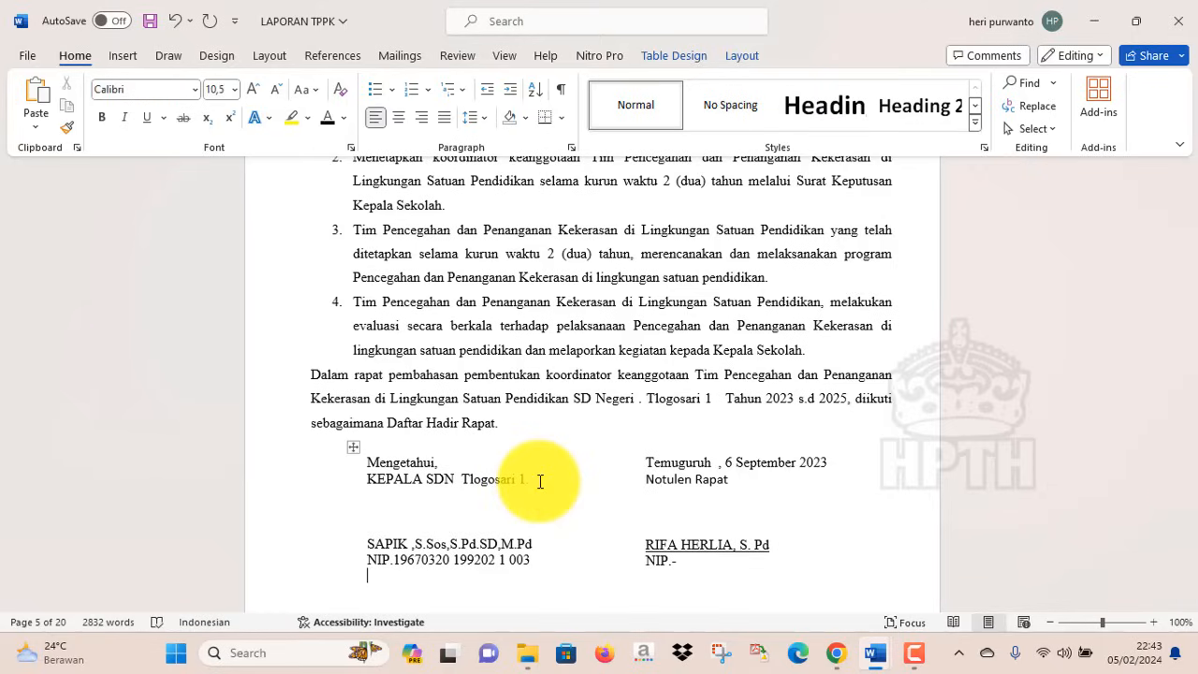
Examine the KOP LEMBAGA letterhead placeholder and the heading lines on the DOKUMENTASI RAPAT page.
{"action": "key", "text": "Down"}
{"action": "key", "text": "Down"}
{"action": "key", "text": "Down"}
{"action": "key", "text": "Down"}
{"action": "key", "text": "Down"}
{"action": "key", "text": "Down"}
{"action": "key", "text": "Down"}
{"action": "key", "text": "Down"}
{"action": "key", "text": "Down"}
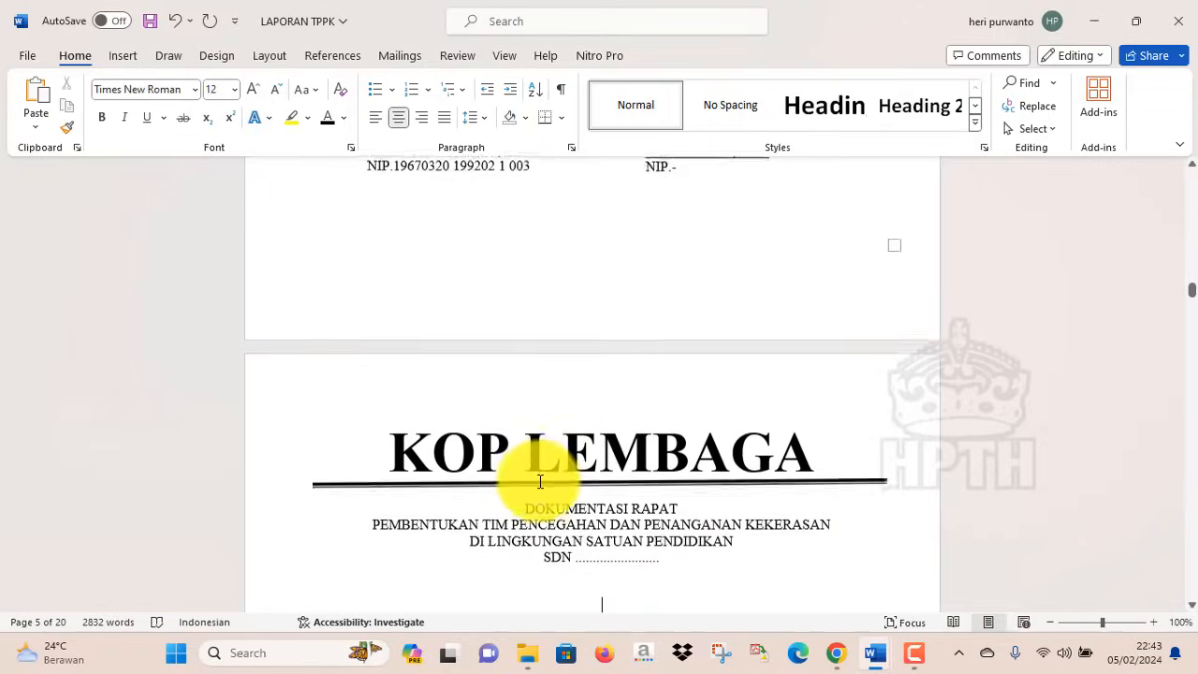
{"action": "key", "text": "Down"}
{"action": "key", "text": "Down"}
{"action": "key", "text": "Down"}
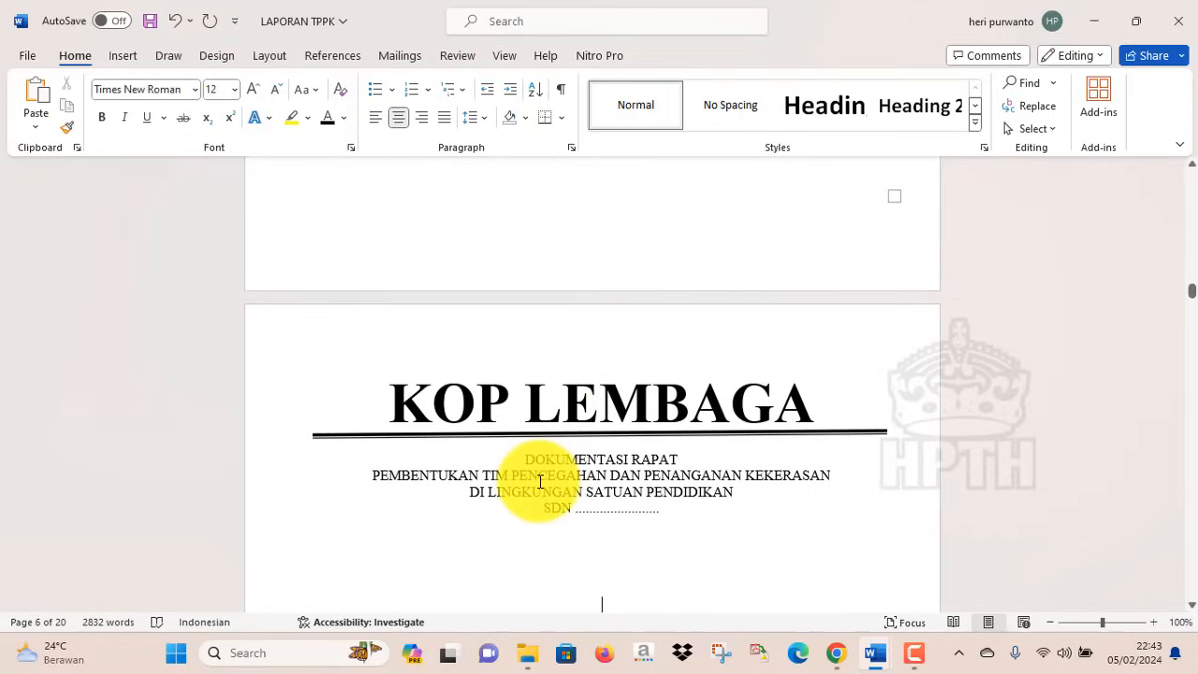
{"action": "key", "text": "Down"}
{"action": "key", "text": "Down"}
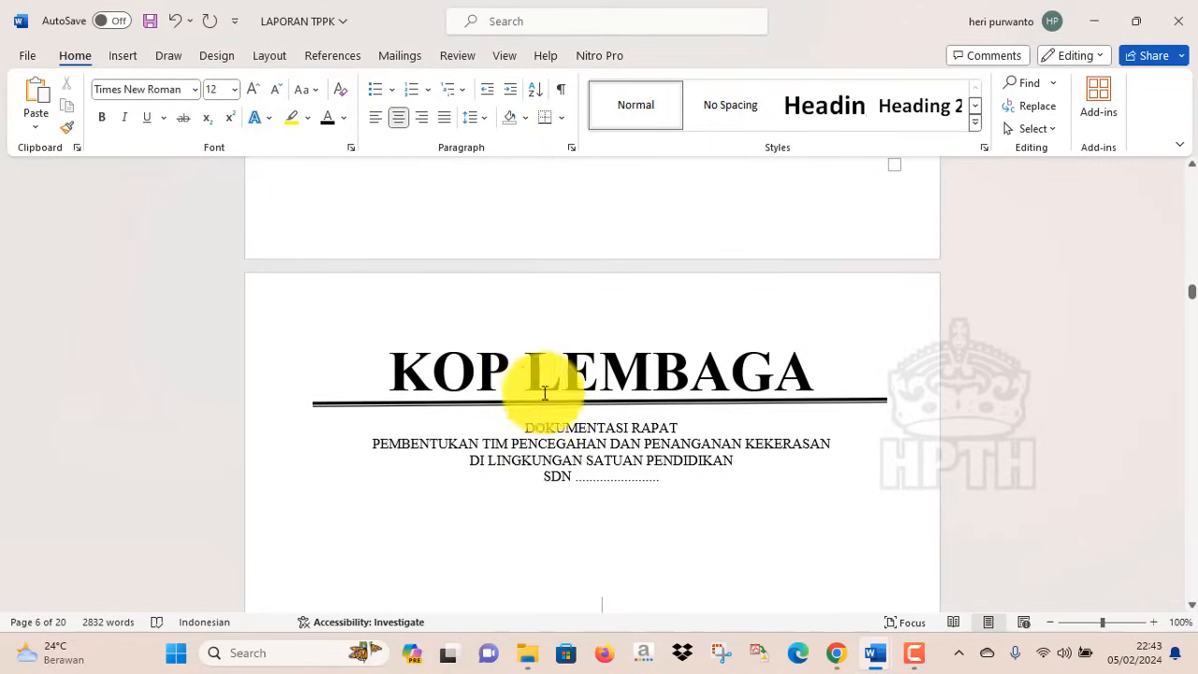
{"action": "left_click_drag", "start_coordinate": [403, 359], "coordinate": [663, 339]}
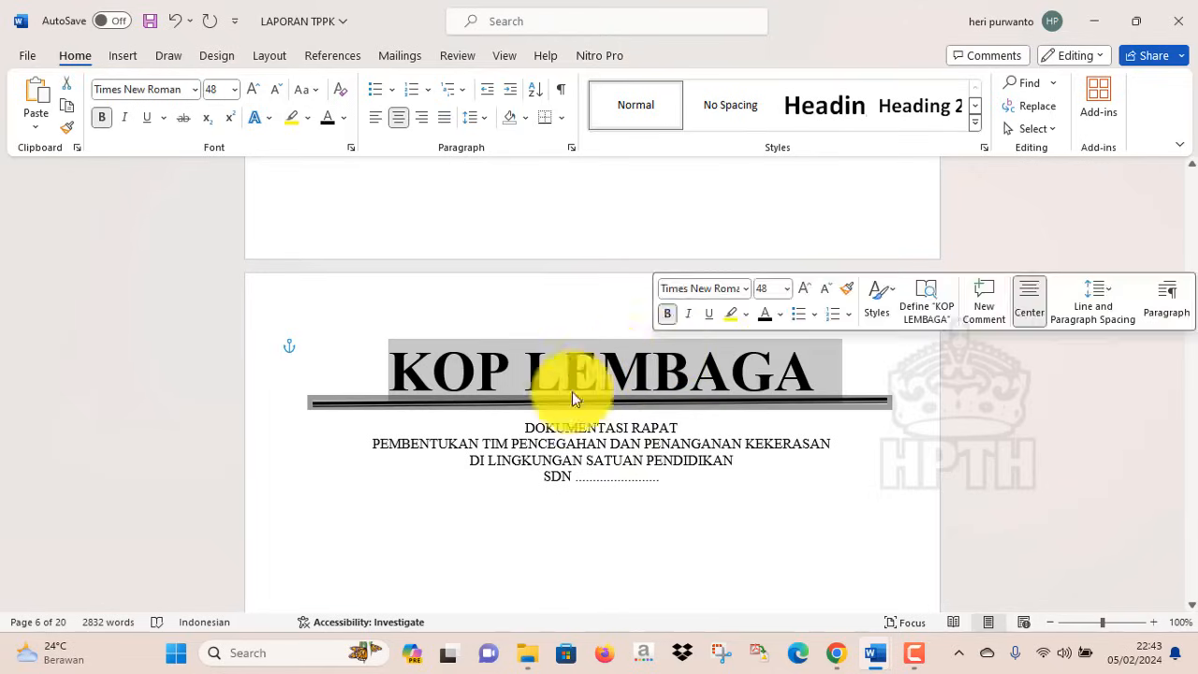
{"action": "left_click", "coordinate": [525, 417]}
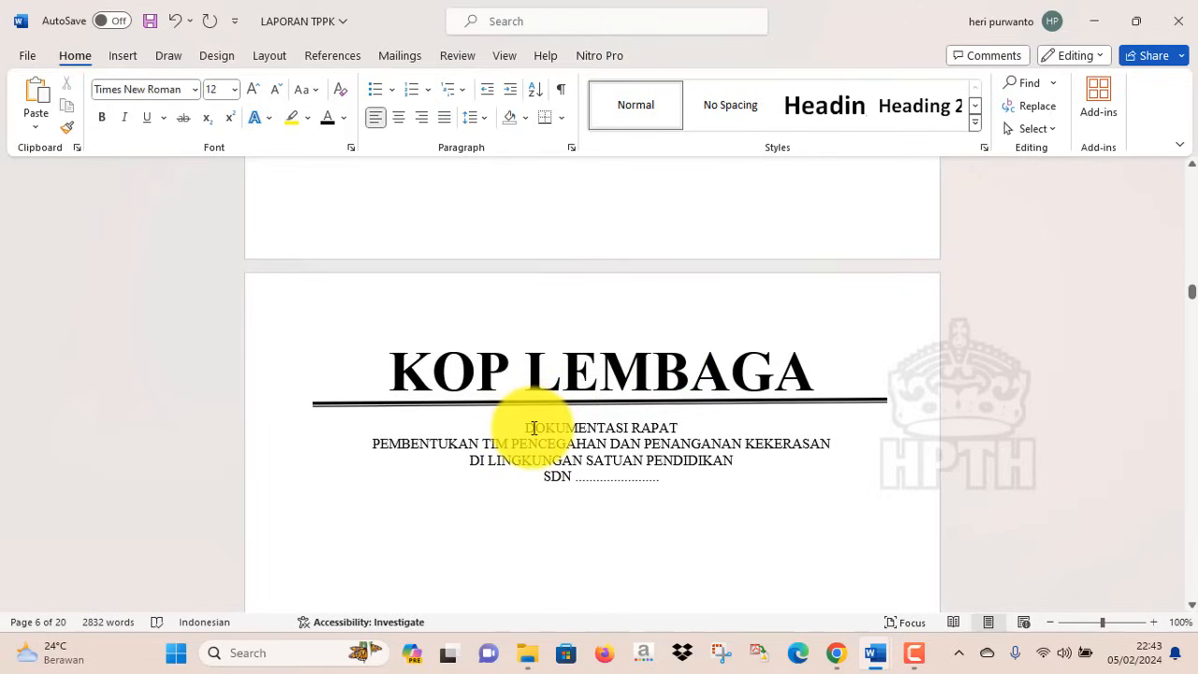
{"action": "left_click_drag", "start_coordinate": [535, 427], "coordinate": [460, 450]}
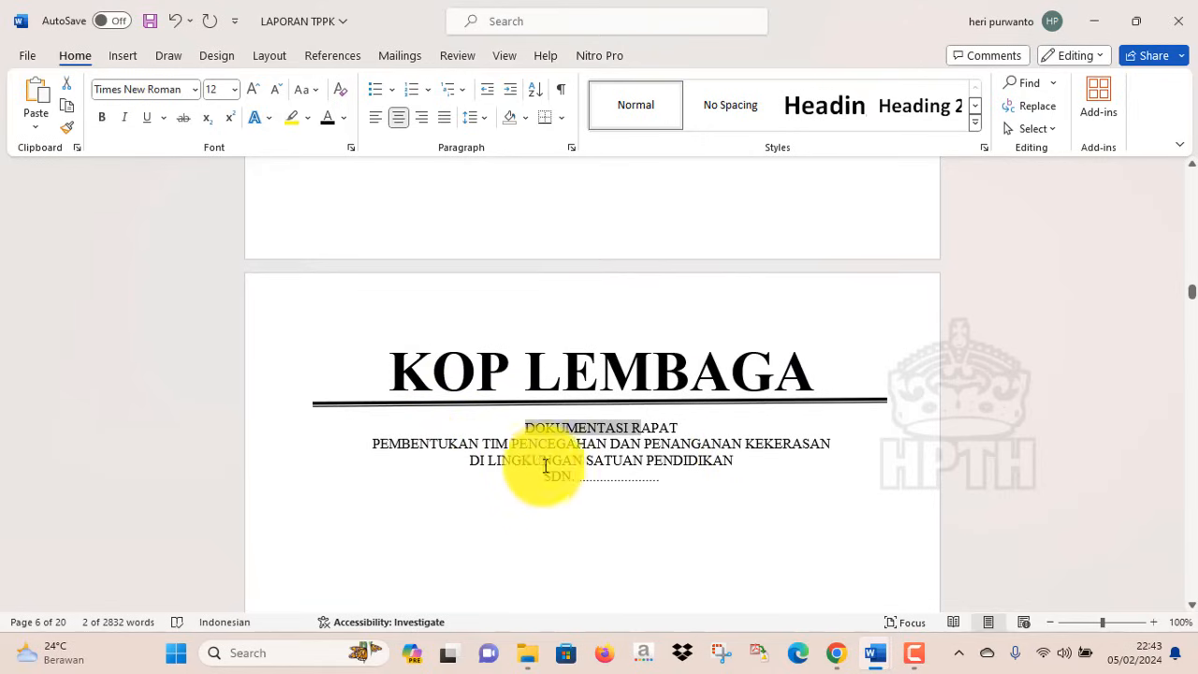
Look over the empty area for meeting photos below the DOKUMENTASI RAPAT heading.
{"action": "left_click", "coordinate": [618, 463]}
{"action": "key", "text": "Down"}
{"action": "key", "text": "Down"}
{"action": "key", "text": "Down"}
{"action": "key", "text": "Down"}
{"action": "key", "text": "Down"}
{"action": "key", "text": "Down"}
{"action": "key", "text": "Down"}
{"action": "key", "text": "Down"}
{"action": "key", "text": "Down"}
{"action": "key", "text": "Down"}
{"action": "key", "text": "Down"}
{"action": "key", "text": "Down"}
{"action": "key", "text": "Down"}
{"action": "key", "text": "Down"}
{"action": "key", "text": "Down"}
{"action": "key", "text": "Down"}
{"action": "key", "text": "Down"}
{"action": "key", "text": "Down"}
{"action": "key", "text": "Down"}
{"action": "key", "text": "Down"}
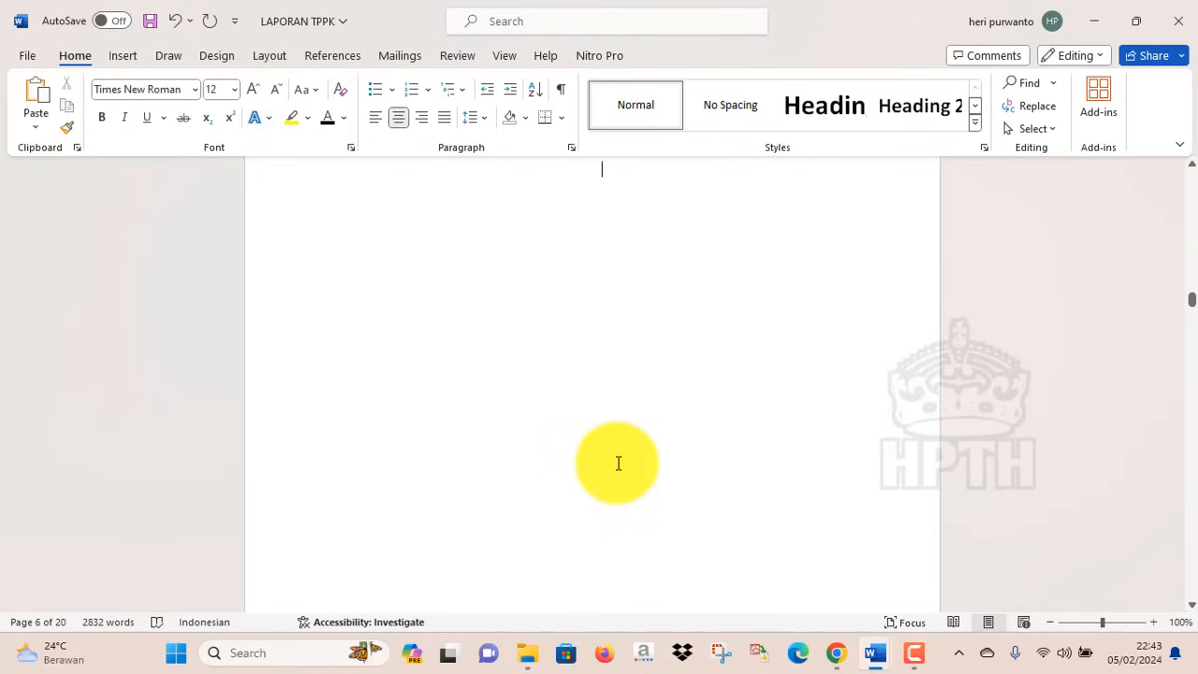
{"action": "key", "text": "Up"}
{"action": "key", "text": "Up"}
{"action": "key", "text": "Up"}
{"action": "key", "text": "Up"}
{"action": "key", "text": "Up"}
{"action": "key", "text": "Up"}
{"action": "key", "text": "Up"}
{"action": "key", "text": "Up"}
{"action": "key", "text": "Up"}
{"action": "key", "text": "Up"}
{"action": "key", "text": "Up"}
{"action": "key", "text": "Up"}
{"action": "key", "text": "Up"}
{"action": "key", "text": "Up"}
{"action": "key", "text": "Up"}
{"action": "key", "text": "Up"}
{"action": "key", "text": "Down"}
{"action": "key", "text": "Down"}
{"action": "key", "text": "Down"}
{"action": "key", "text": "Down"}
{"action": "key", "text": "Down"}
{"action": "key", "text": "Down"}
{"action": "key", "text": "Down"}
{"action": "key", "text": "Down"}
{"action": "key", "text": "Down"}
{"action": "key", "text": "Down"}
{"action": "key", "text": "Down"}
{"action": "key", "text": "Down"}
{"action": "key", "text": "Down"}
{"action": "key", "text": "Down"}
{"action": "key", "text": "Down"}
{"action": "key", "text": "Down"}
{"action": "key", "text": "Down"}
{"action": "key", "text": "Down"}
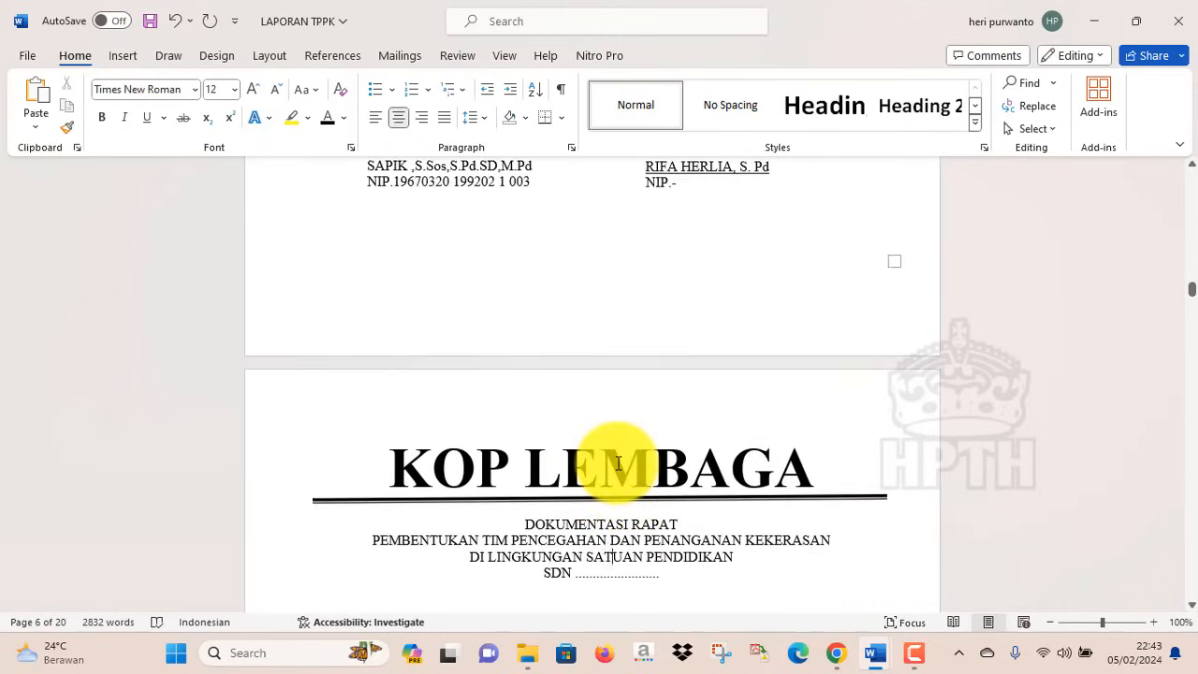
{"action": "key", "text": "Down"}
{"action": "key", "text": "Down"}
{"action": "key", "text": "Down"}
{"action": "key", "text": "Down"}
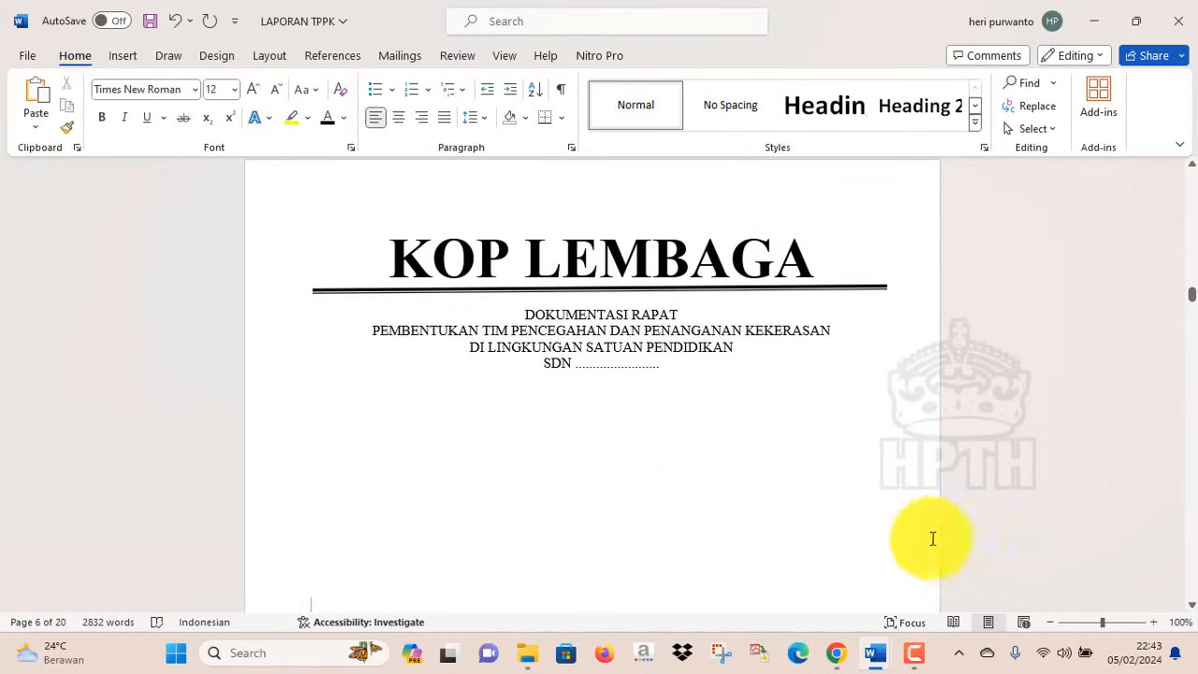
Switch to the 687112480-Laporan-Kegiatan-TPPK-SDN-011-LBJ document and examine the activity photos placed in Lampiran C as an example.
{"action": "mouse_move", "coordinate": [876, 655]}
{"action": "left_click", "coordinate": [744, 604]}
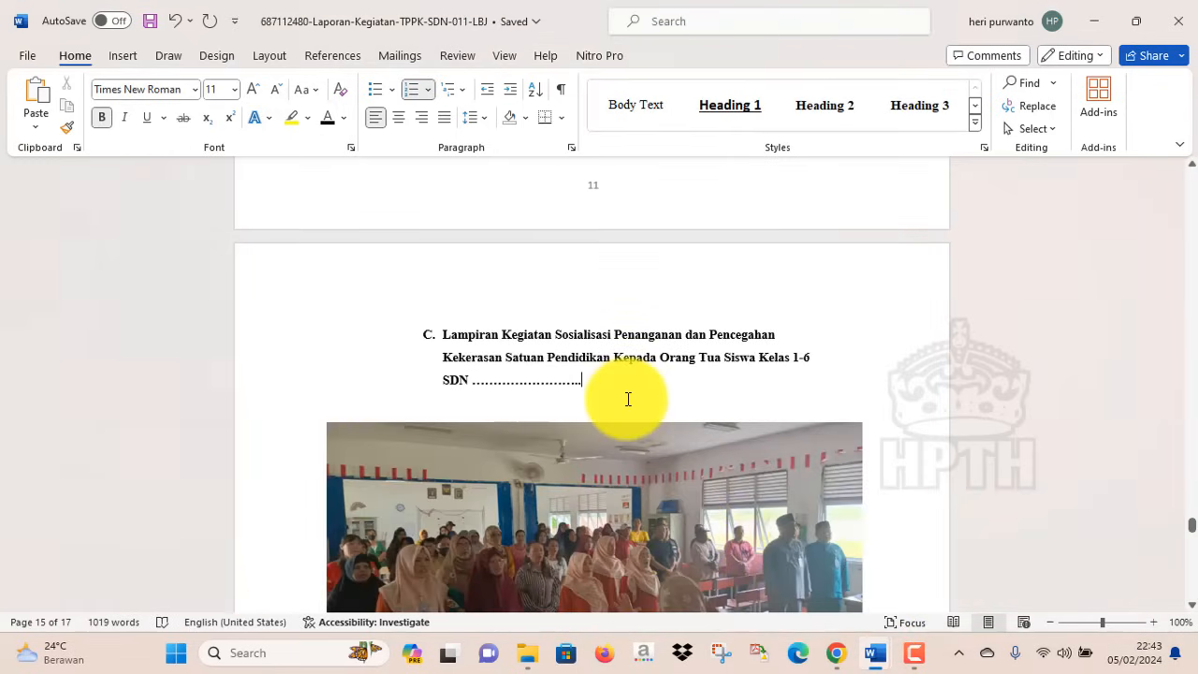
{"action": "key", "text": "Down"}
{"action": "key", "text": "Down"}
{"action": "key", "text": "Down"}
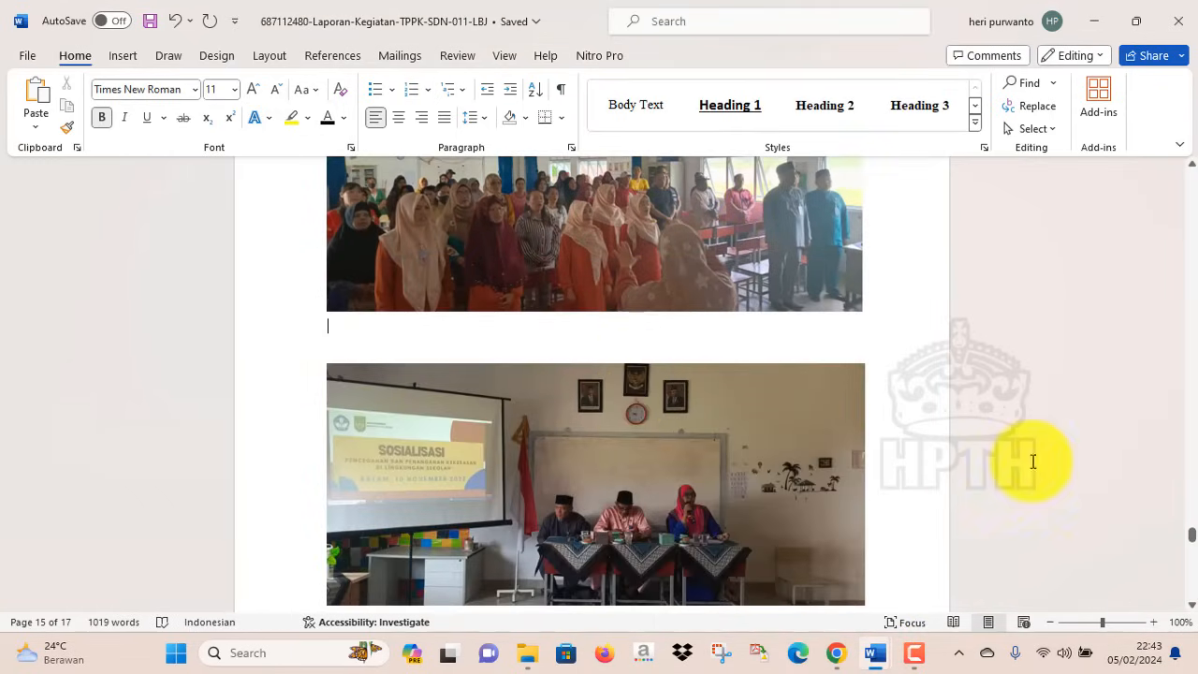
{"action": "left_click", "coordinate": [659, 440]}
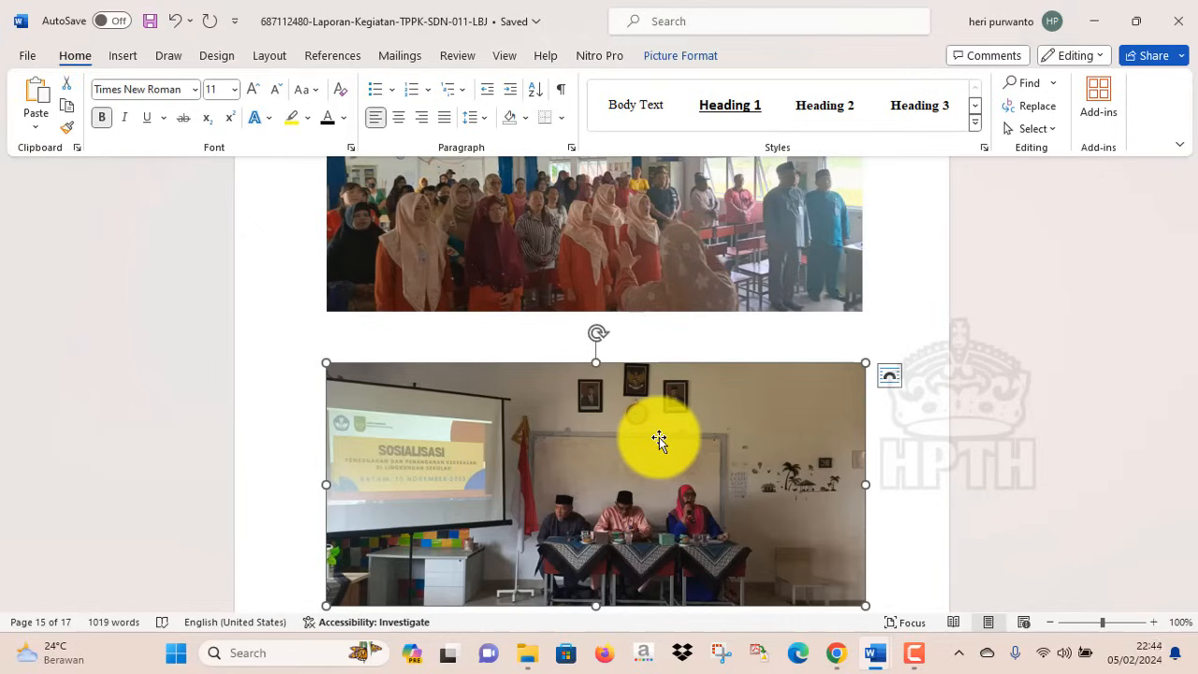
{"action": "left_click", "coordinate": [671, 338]}
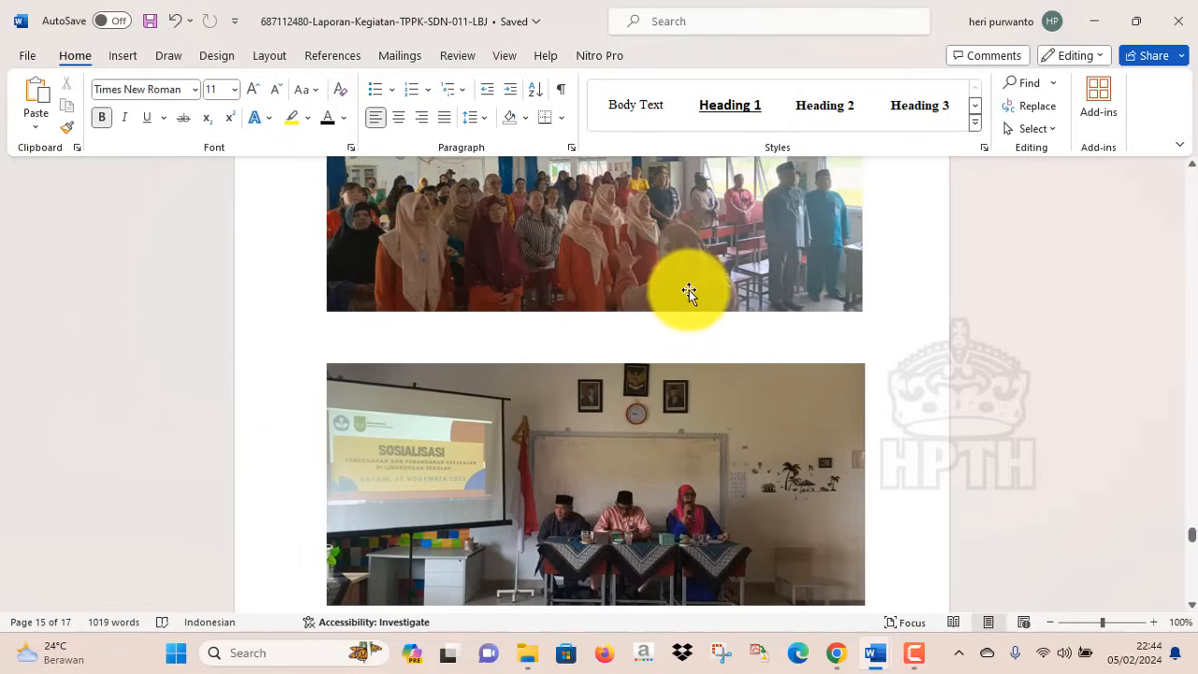
{"action": "left_click", "coordinate": [692, 291]}
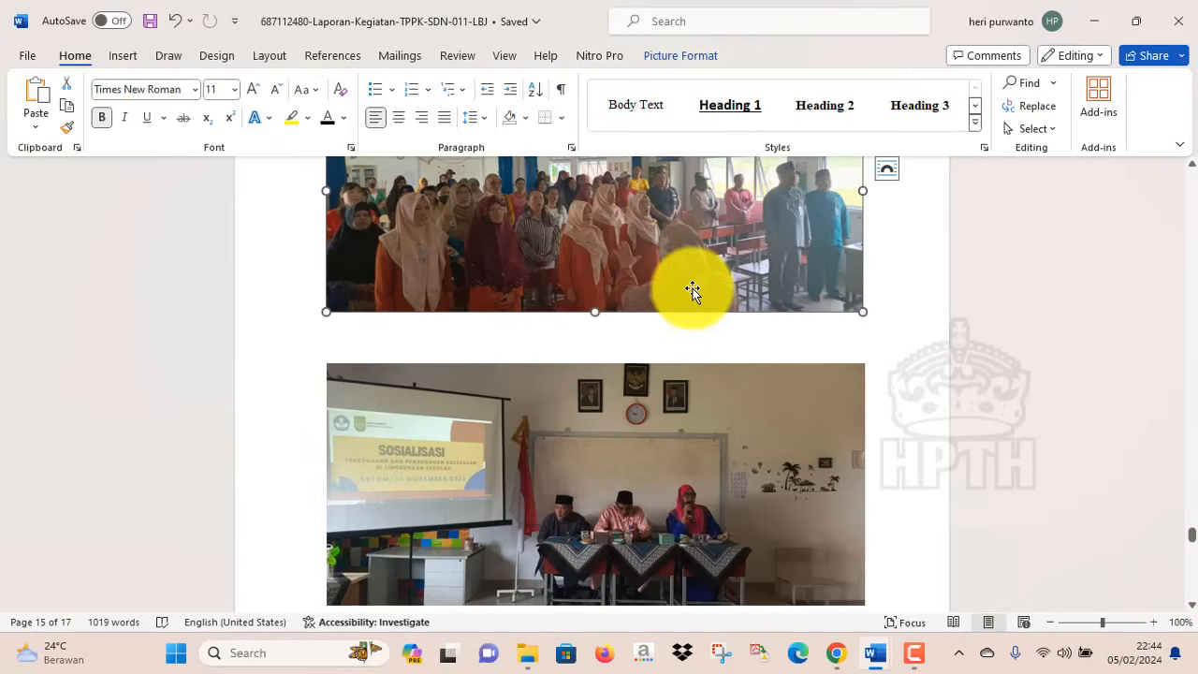
View the rest of the example photo page and return to the LAPORAN TPPK document.
{"action": "left_click", "coordinate": [876, 652]}
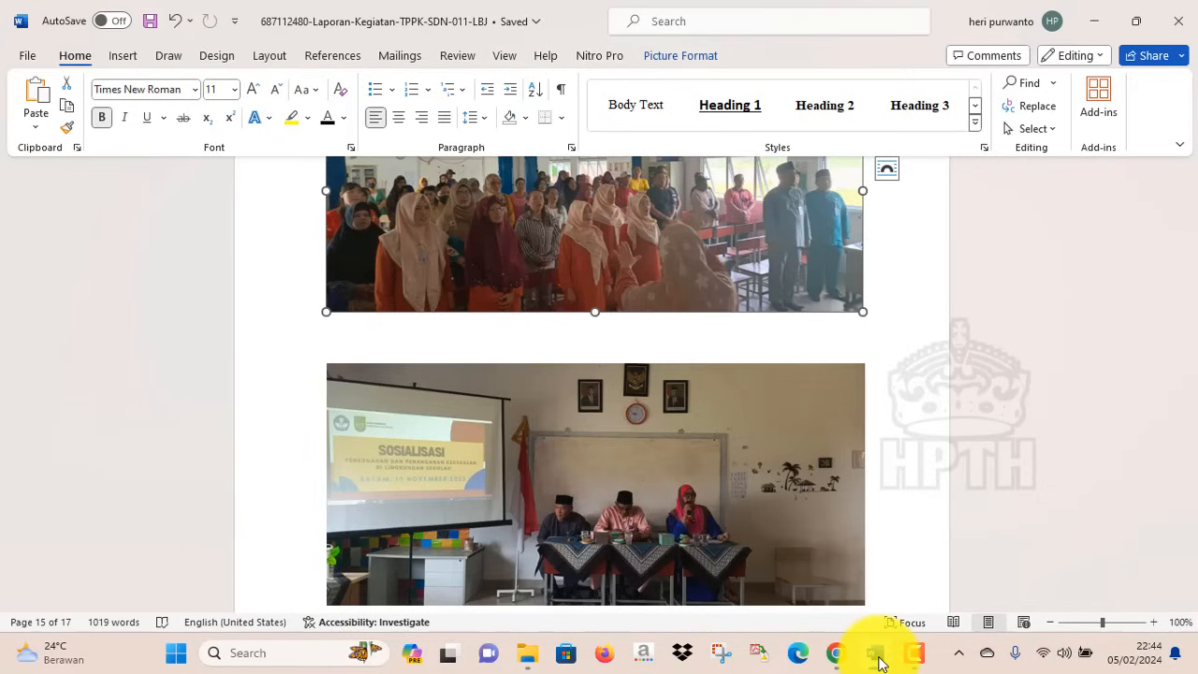
{"action": "left_click", "coordinate": [735, 434]}
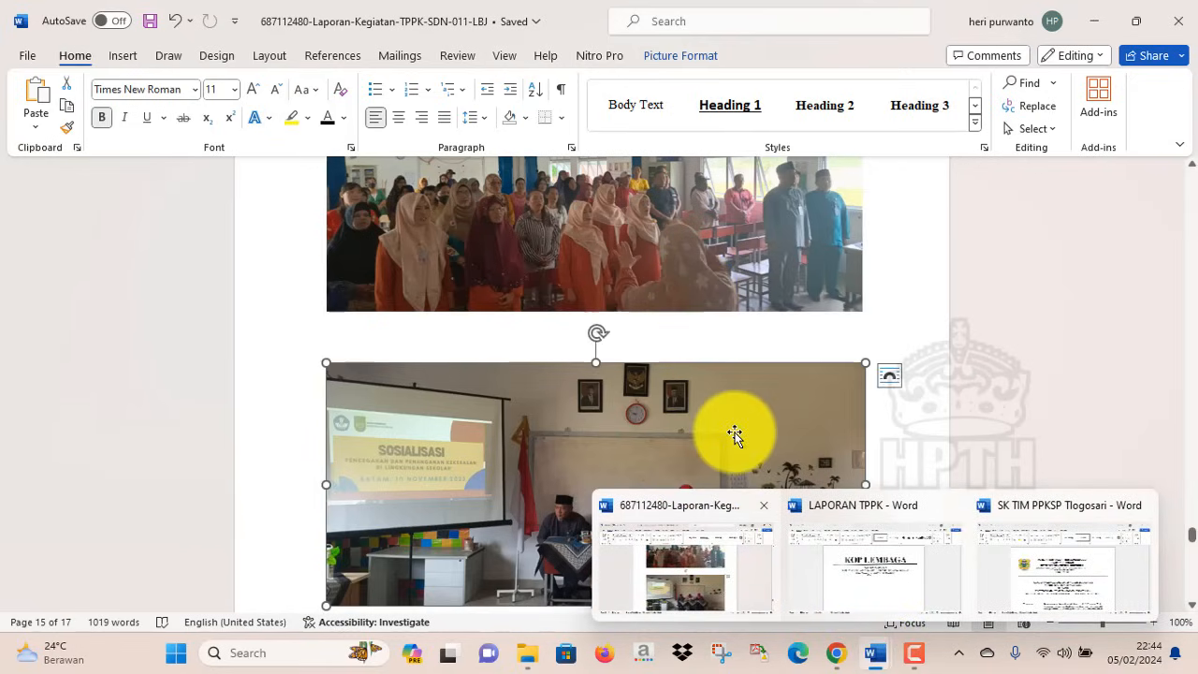
{"action": "scroll", "coordinate": [1193, 539], "scroll_direction": "down", "scroll_amount": 5}
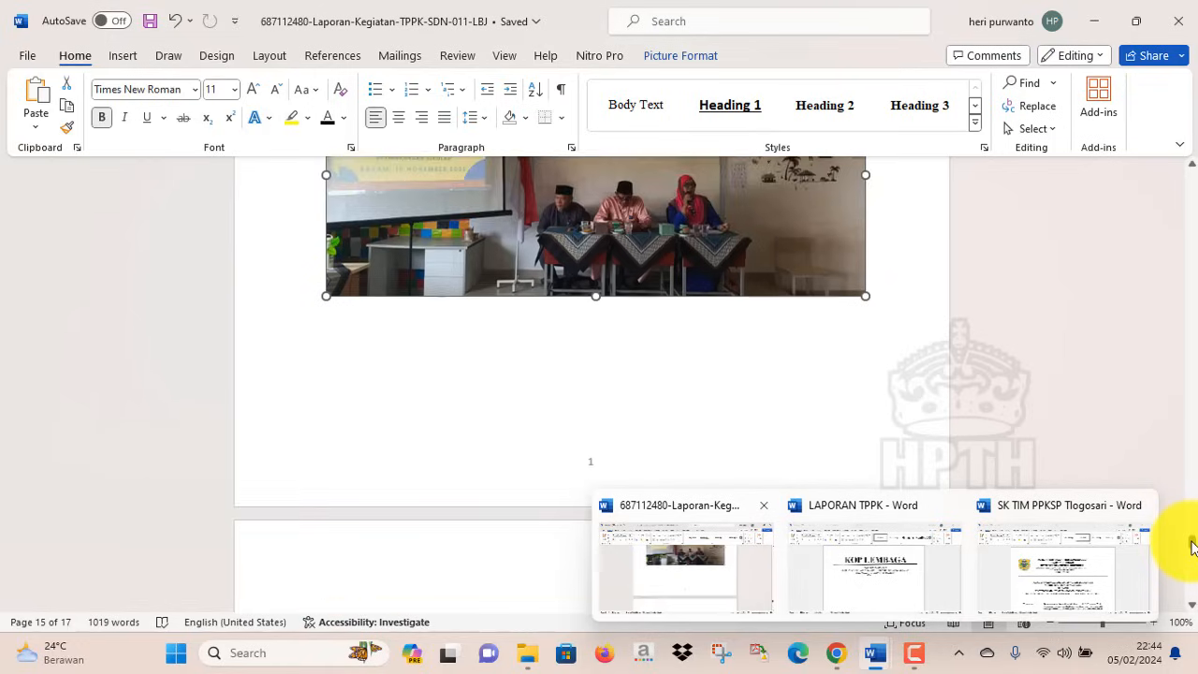
{"action": "left_click", "coordinate": [1016, 366]}
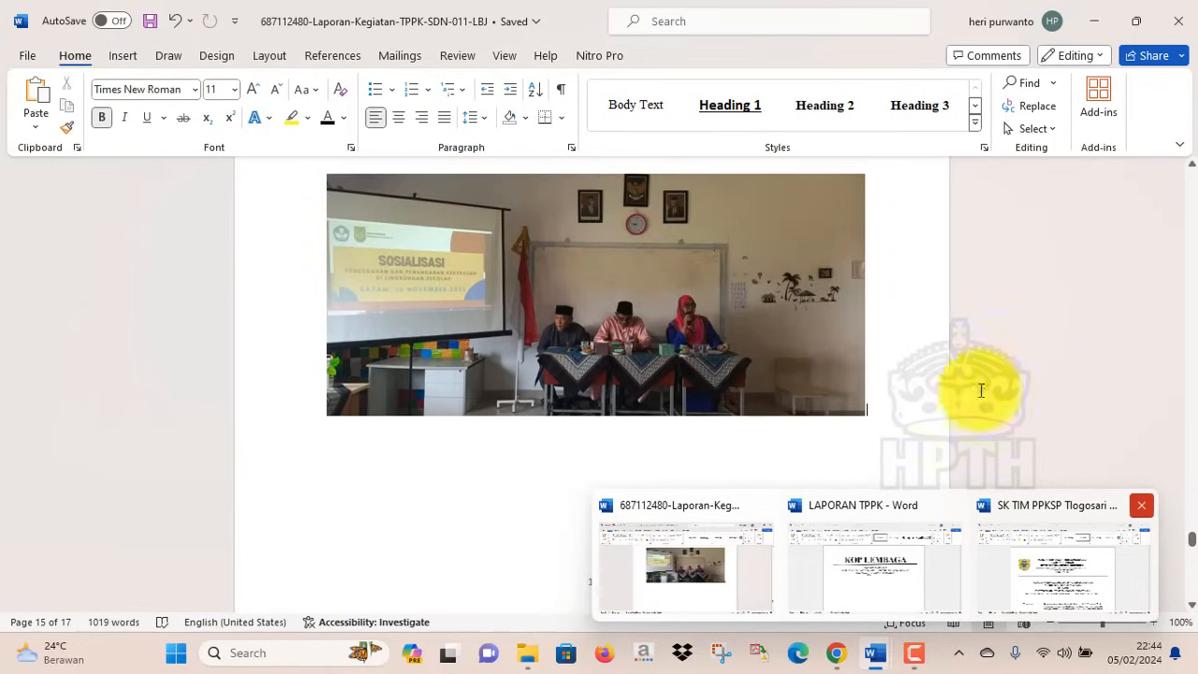
{"action": "left_click", "coordinate": [880, 569]}
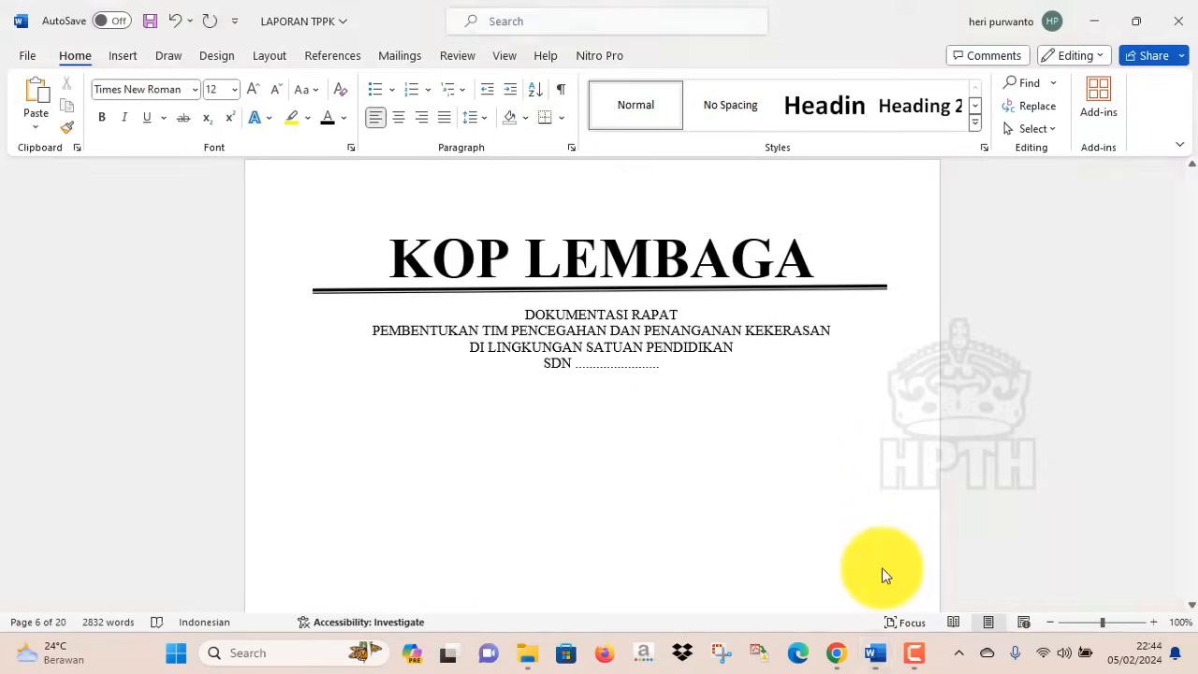
Look through the rest of the DOKUMENTASI RAPAT page and continue to the SURAT KEPUTUSAN page.
{"action": "left_click", "coordinate": [695, 374]}
{"action": "key", "text": "Down"}
{"action": "key", "text": "Down"}
{"action": "key", "text": "Down"}
{"action": "key", "text": "Down"}
{"action": "key", "text": "Down"}
{"action": "key", "text": "Down"}
{"action": "key", "text": "Down"}
{"action": "key", "text": "Down"}
{"action": "key", "text": "Down"}
{"action": "key", "text": "Down"}
{"action": "key", "text": "Down"}
{"action": "key", "text": "Down"}
{"action": "key", "text": "Down"}
{"action": "key", "text": "Down"}
{"action": "key", "text": "Down"}
{"action": "key", "text": "Down"}
{"action": "key", "text": "Down"}
{"action": "key", "text": "Down"}
{"action": "key", "text": "Down"}
{"action": "key", "text": "Down"}
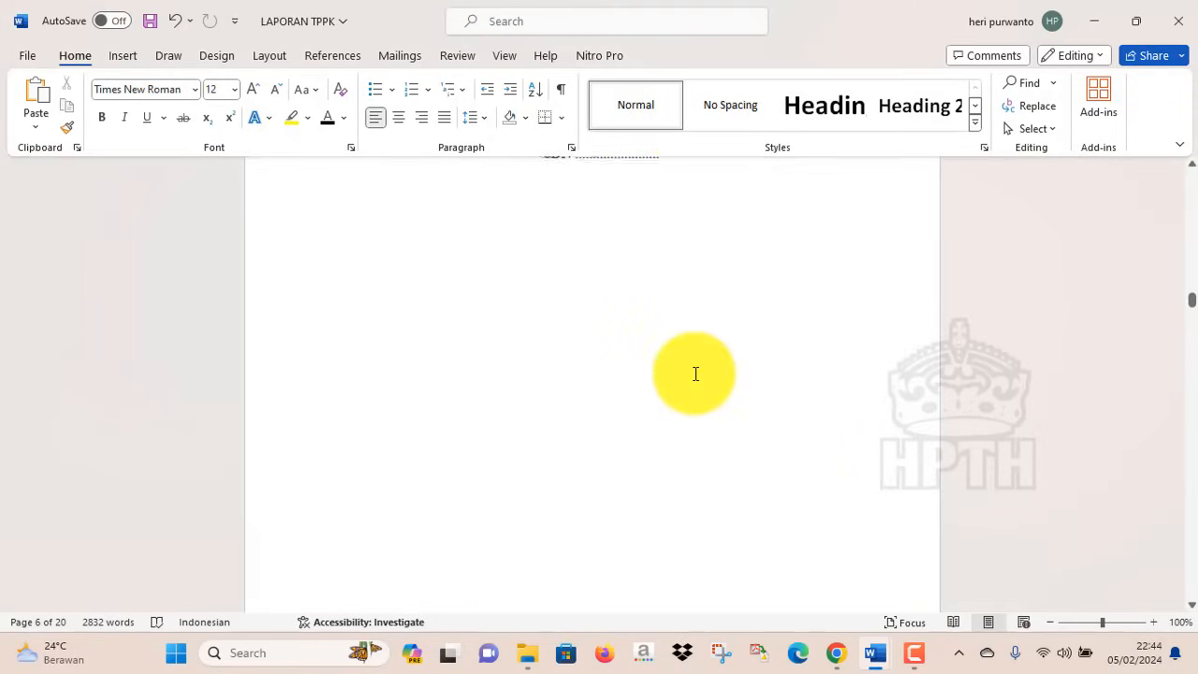
{"action": "key", "text": "Up"}
{"action": "key", "text": "Up"}
{"action": "key", "text": "Up"}
{"action": "key", "text": "Up"}
{"action": "key", "text": "Up"}
{"action": "key", "text": "Up"}
{"action": "key", "text": "Up"}
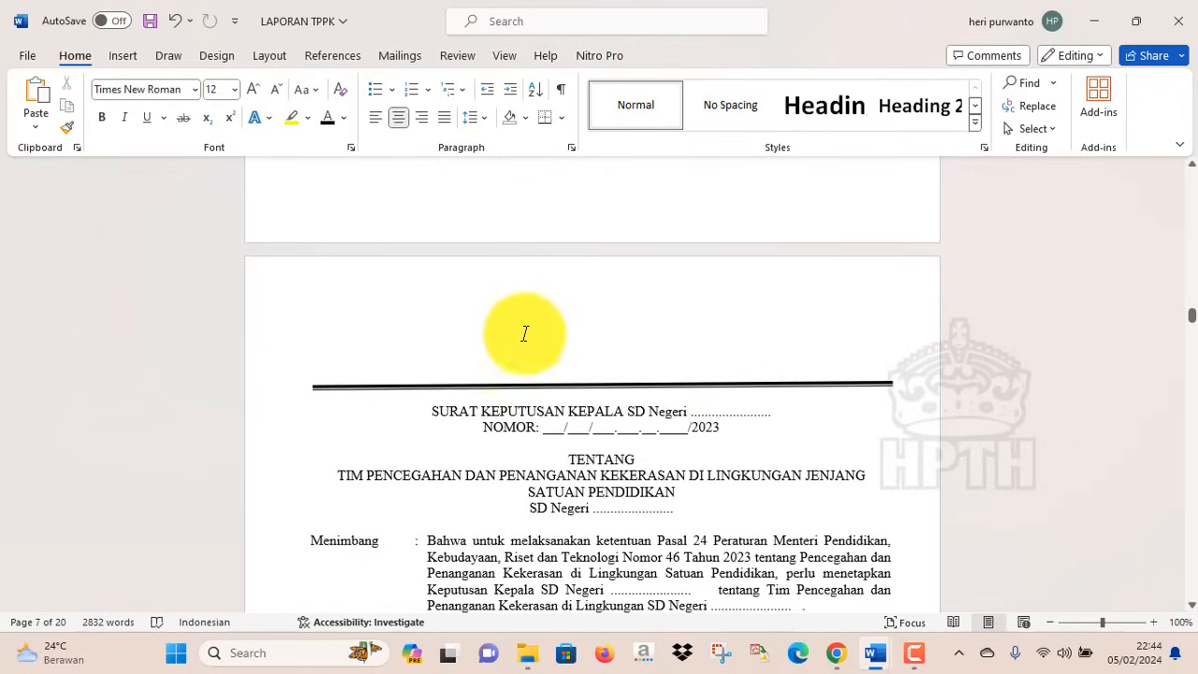
Check the empty letterhead space above the double line and the heading lines of the SURAT KEPUTUSAN.
{"action": "left_click", "coordinate": [688, 368]}
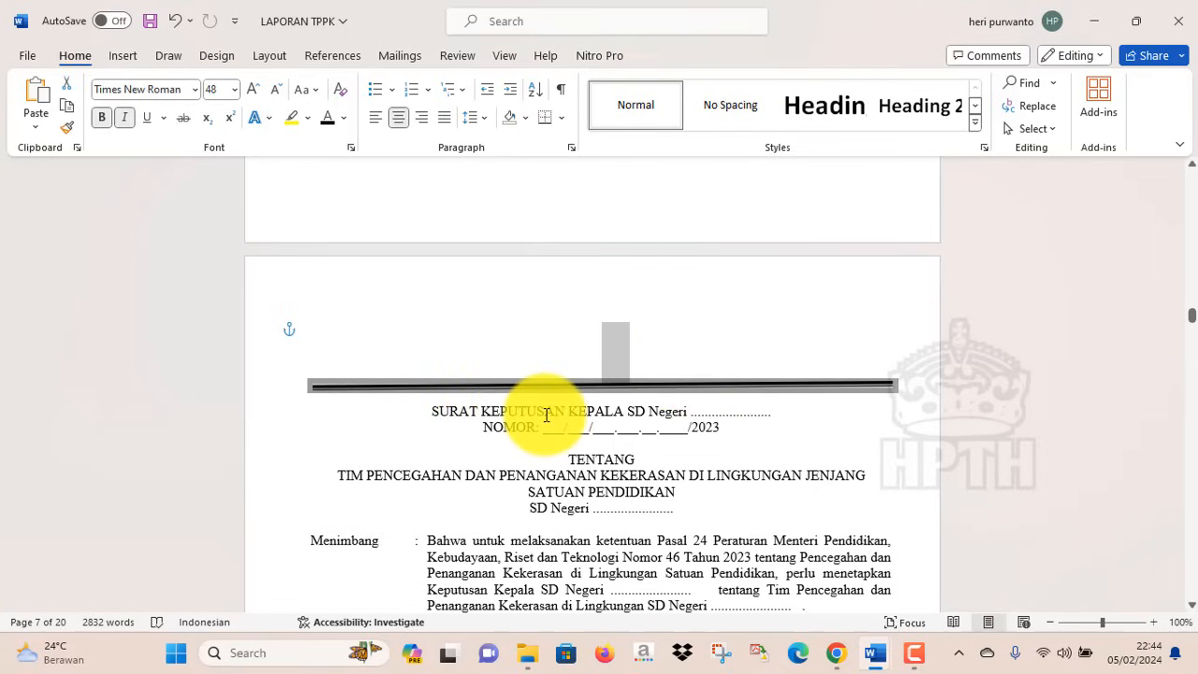
{"action": "left_click", "coordinate": [633, 482]}
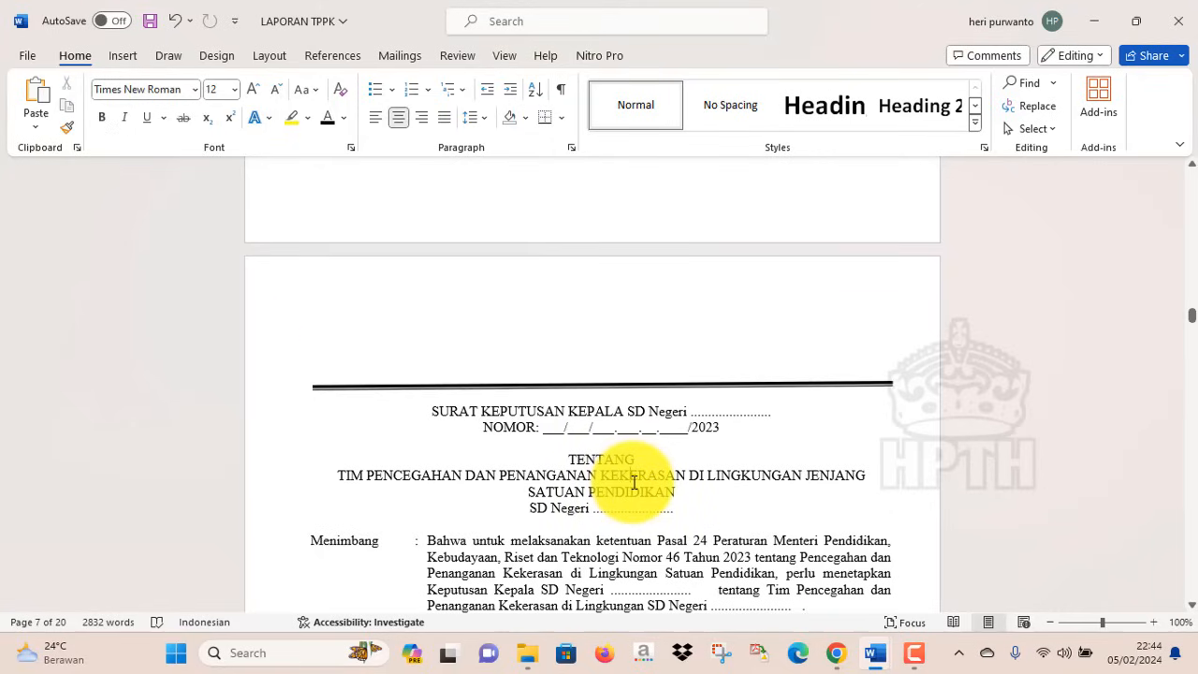
{"action": "key", "text": "Down"}
{"action": "key", "text": "Down"}
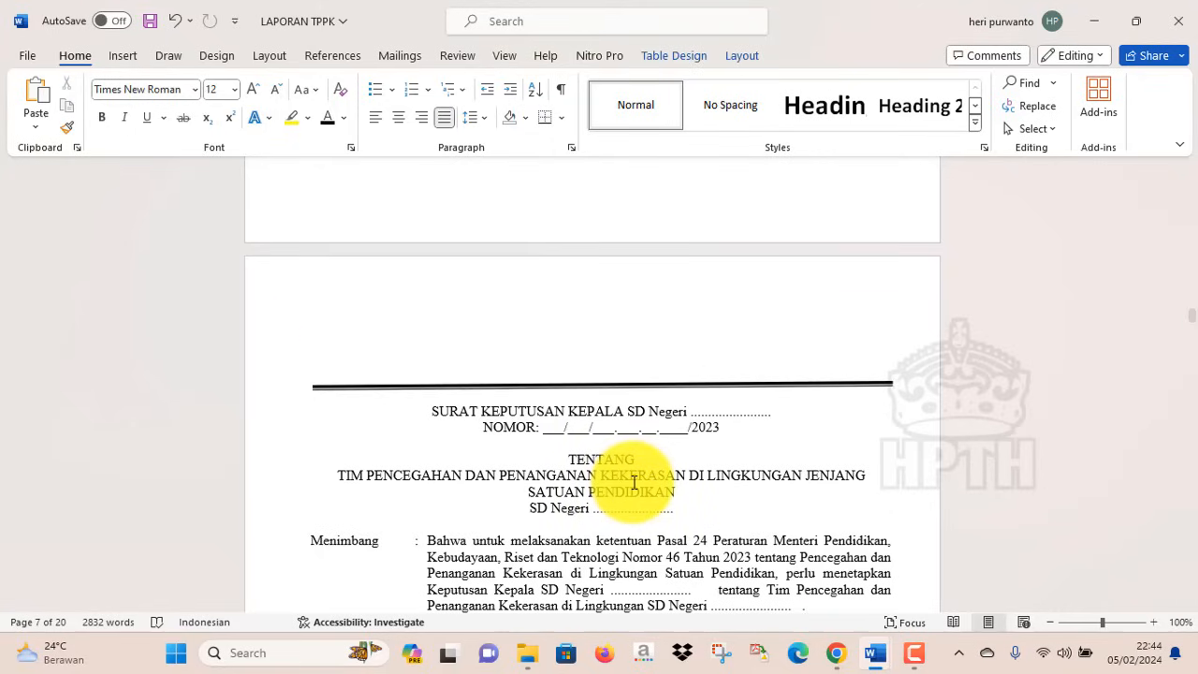
Examine the Menimbang paragraph and the numbered regulations under Mengingat in the SURAT KEPUTUSAN.
{"action": "key", "text": "Down"}
{"action": "key", "text": "Down"}
{"action": "key", "text": "Down"}
{"action": "key", "text": "Down"}
{"action": "key", "text": "Down"}
{"action": "key", "text": "Down"}
{"action": "key", "text": "Down"}
{"action": "key", "text": "Down"}
{"action": "key", "text": "Down"}
{"action": "key", "text": "Down"}
{"action": "key", "text": "Down"}
{"action": "key", "text": "Down"}
{"action": "key", "text": "Down"}
{"action": "key", "text": "Down"}
{"action": "key", "text": "Down"}
{"action": "key", "text": "Down"}
{"action": "key", "text": "Down"}
{"action": "key", "text": "Down"}
{"action": "key", "text": "Down"}
{"action": "key", "text": "Down"}
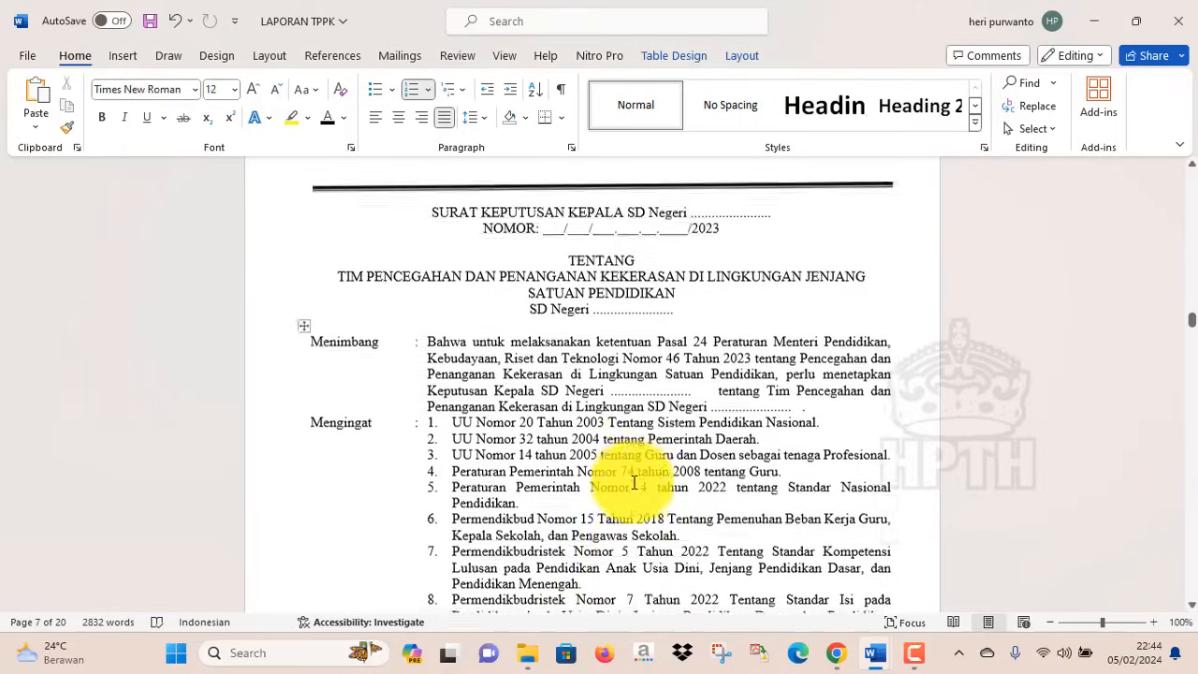
{"action": "key", "text": "Down"}
{"action": "key", "text": "Down"}
{"action": "key", "text": "Down"}
{"action": "key", "text": "Down"}
{"action": "key", "text": "Down"}
{"action": "key", "text": "Down"}
{"action": "key", "text": "Down"}
{"action": "key", "text": "Down"}
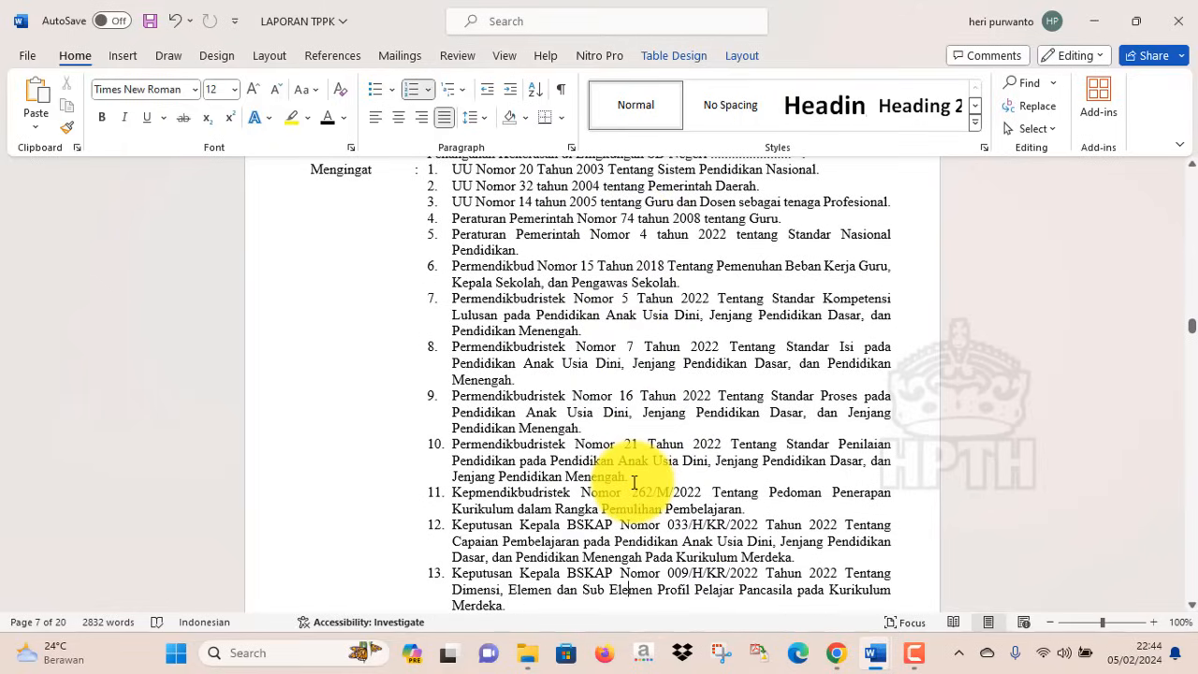
Return to the start of the SURAT KEPUTUSAN and review its letterhead area, number line and school name placeholders.
{"action": "key", "text": "Up"}
{"action": "key", "text": "Up"}
{"action": "key", "text": "Up"}
{"action": "key", "text": "Up"}
{"action": "key", "text": "Up"}
{"action": "key", "text": "Up"}
{"action": "key", "text": "Up"}
{"action": "key", "text": "Up"}
{"action": "key", "text": "Up"}
{"action": "key", "text": "Up"}
{"action": "key", "text": "Up"}
{"action": "key", "text": "Up"}
{"action": "key", "text": "Up"}
{"action": "key", "text": "Up"}
{"action": "key", "text": "Up"}
{"action": "key", "text": "Up"}
{"action": "key", "text": "Up"}
{"action": "key", "text": "Up"}
{"action": "key", "text": "Up"}
{"action": "key", "text": "Up"}
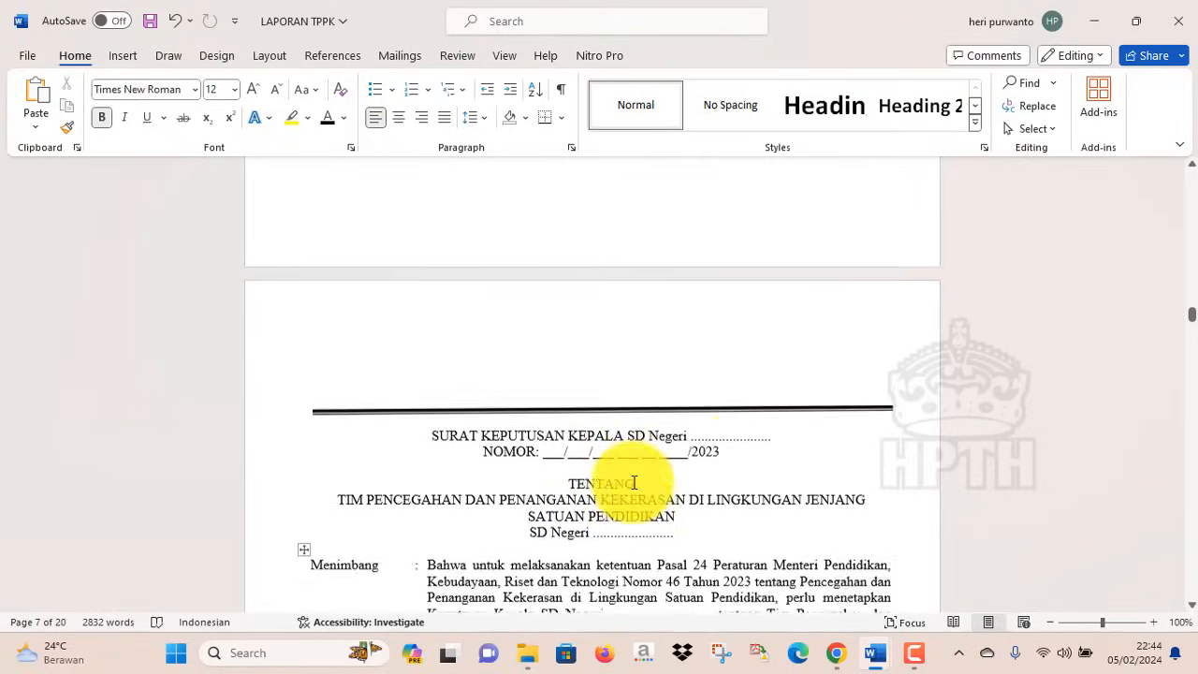
{"action": "key", "text": "Down"}
{"action": "key", "text": "Down"}
{"action": "key", "text": "Down"}
{"action": "key", "text": "Down"}
{"action": "key", "text": "Down"}
{"action": "key", "text": "Down"}
{"action": "key", "text": "Down"}
{"action": "key", "text": "Down"}
{"action": "key", "text": "Down"}
{"action": "key", "text": "Down"}
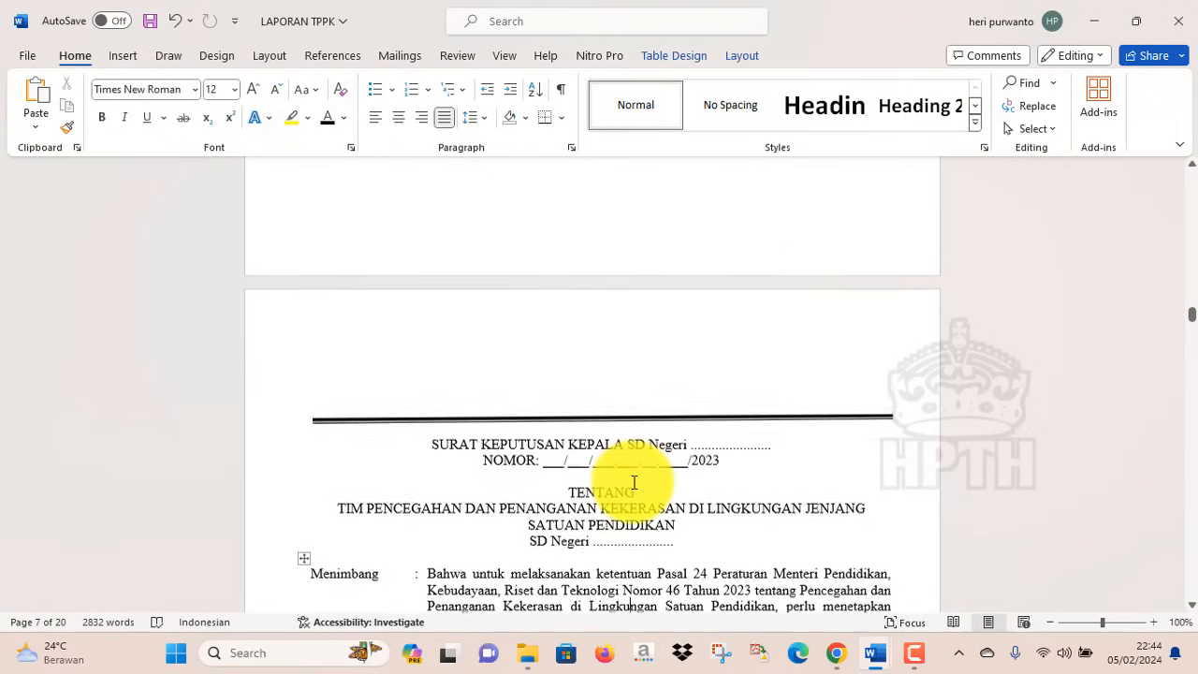
Read the decree from Menimbang and Mengingat through Memperhatikan to the first decision under MEMUTUSKAN.
{"action": "key", "text": "Down"}
{"action": "key", "text": "Down"}
{"action": "key", "text": "Down"}
{"action": "key", "text": "Down"}
{"action": "key", "text": "Down"}
{"action": "key", "text": "Down"}
{"action": "key", "text": "Down"}
{"action": "key", "text": "Down"}
{"action": "key", "text": "Down"}
{"action": "key", "text": "Down"}
{"action": "key", "text": "Down"}
{"action": "key", "text": "Down"}
{"action": "key", "text": "Down"}
{"action": "key", "text": "Down"}
{"action": "key", "text": "Down"}
{"action": "key", "text": "Down"}
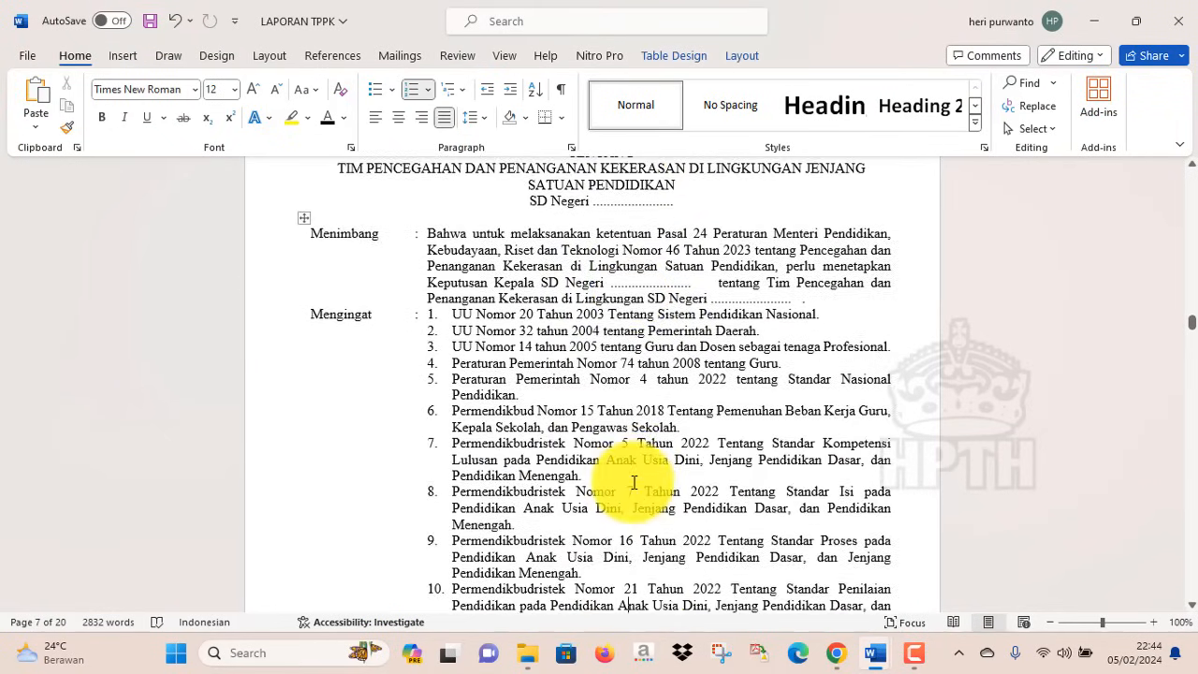
{"action": "key", "text": "Down"}
{"action": "key", "text": "Down"}
{"action": "key", "text": "Down"}
{"action": "key", "text": "Down"}
{"action": "key", "text": "Down"}
{"action": "key", "text": "Down"}
{"action": "key", "text": "Down"}
{"action": "key", "text": "Down"}
{"action": "key", "text": "Down"}
{"action": "key", "text": "Down"}
{"action": "key", "text": "Down"}
{"action": "key", "text": "Down"}
{"action": "key", "text": "Down"}
{"action": "key", "text": "Down"}
{"action": "key", "text": "Down"}
{"action": "key", "text": "Down"}
{"action": "key", "text": "Down"}
{"action": "key", "text": "Down"}
{"action": "key", "text": "Down"}
{"action": "key", "text": "Down"}
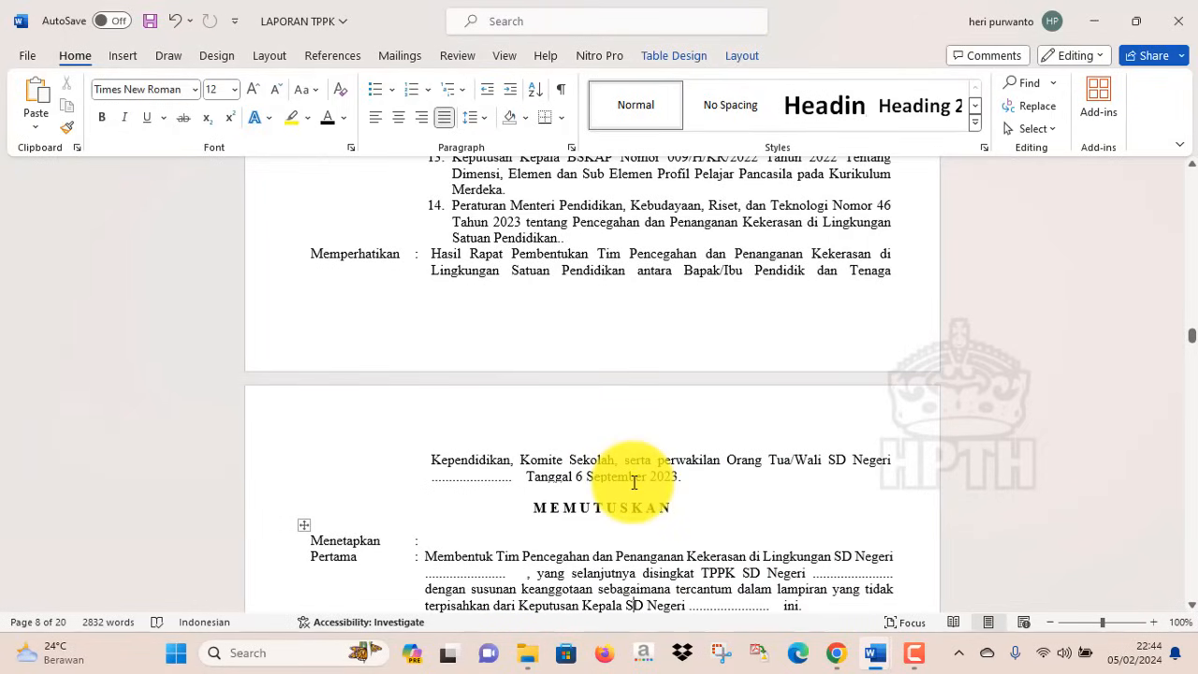
Examine the decree's lettered list of TPPK functions down to the Keempat clause on the term of duty.
{"action": "key", "text": "Down"}
{"action": "key", "text": "Down"}
{"action": "key", "text": "Down"}
{"action": "key", "text": "Down"}
{"action": "key", "text": "Down"}
{"action": "key", "text": "Down"}
{"action": "key", "text": "Down"}
{"action": "key", "text": "Down"}
{"action": "key", "text": "Down"}
{"action": "key", "text": "Down"}
{"action": "key", "text": "Down"}
{"action": "key", "text": "Down"}
{"action": "key", "text": "Down"}
{"action": "key", "text": "Down"}
{"action": "key", "text": "Down"}
{"action": "key", "text": "Down"}
{"action": "key", "text": "Down"}
{"action": "key", "text": "Down"}
{"action": "key", "text": "Down"}
{"action": "key", "text": "Down"}
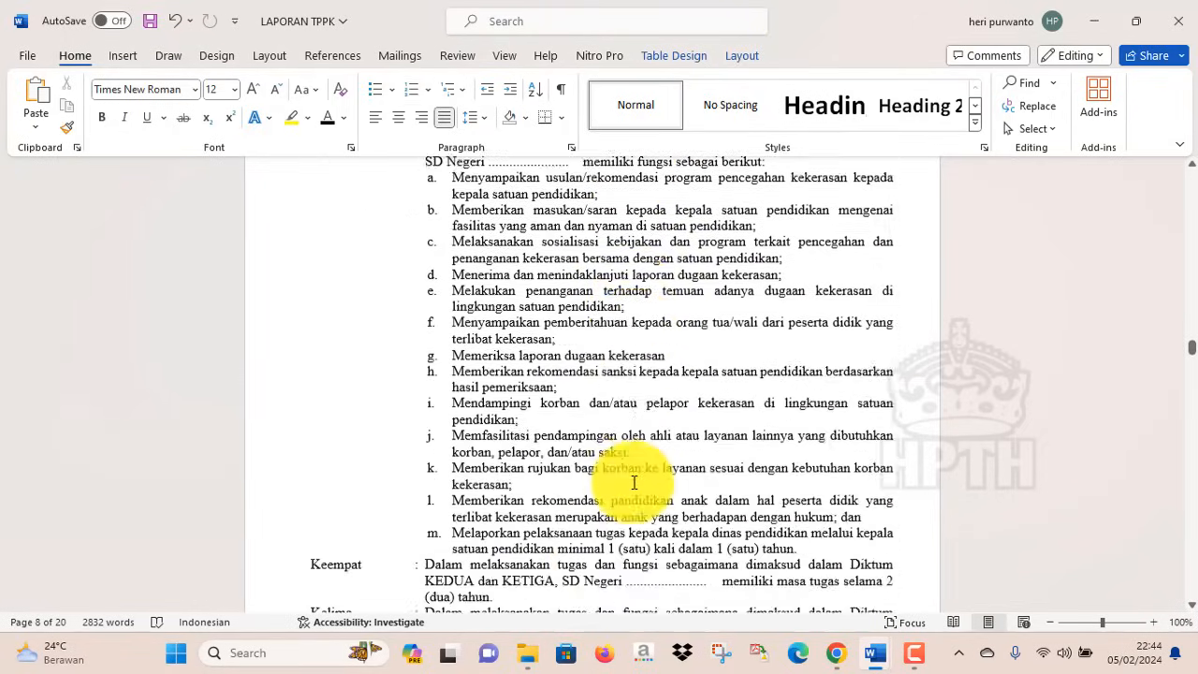
Read the decree's remaining clauses from Keempat through Ketujuh, down to the principal's signature block.
{"action": "key", "text": "Down"}
{"action": "key", "text": "Down"}
{"action": "key", "text": "Down"}
{"action": "key", "text": "Down"}
{"action": "key", "text": "Down"}
{"action": "key", "text": "Down"}
{"action": "key", "text": "Down"}
{"action": "key", "text": "Down"}
{"action": "key", "text": "Down"}
{"action": "key", "text": "Down"}
{"action": "key", "text": "Down"}
{"action": "key", "text": "Down"}
{"action": "key", "text": "Down"}
{"action": "key", "text": "Down"}
{"action": "key", "text": "Down"}
{"action": "key", "text": "Down"}
{"action": "key", "text": "Down"}
{"action": "key", "text": "Down"}
{"action": "key", "text": "Down"}
{"action": "key", "text": "Down"}
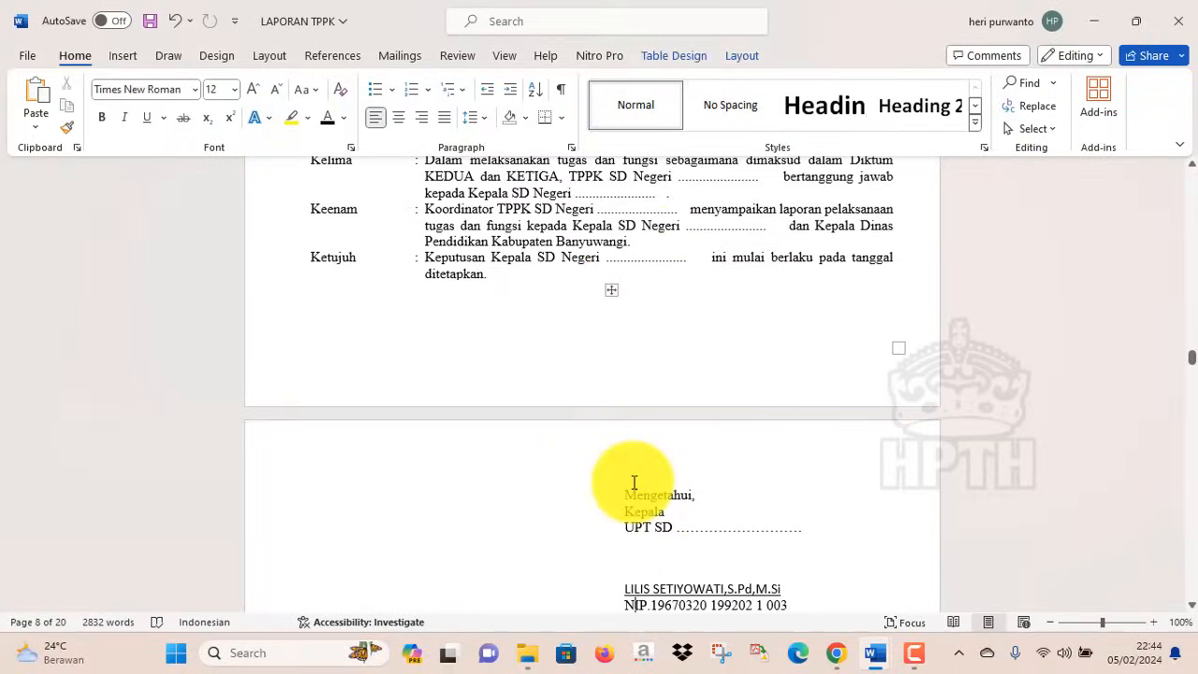
Review the decree's signature block, the Tembusan list and the Lampiran I heading with its TPPK members table.
{"action": "key", "text": "Down"}
{"action": "key", "text": "Down"}
{"action": "key", "text": "Down"}
{"action": "key", "text": "Down"}
{"action": "key", "text": "Down"}
{"action": "key", "text": "Down"}
{"action": "key", "text": "Down"}
{"action": "key", "text": "Down"}
{"action": "key", "text": "Down"}
{"action": "key", "text": "Down"}
{"action": "key", "text": "Down"}
{"action": "key", "text": "Down"}
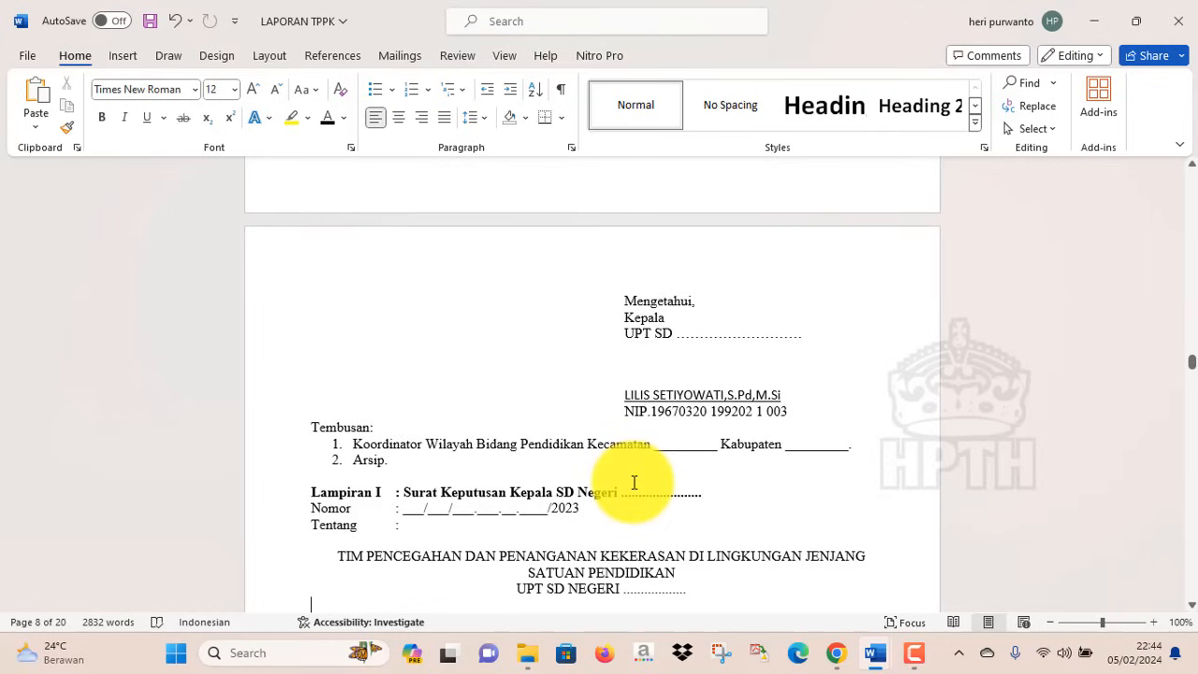
{"action": "key", "text": "Down"}
{"action": "key", "text": "Down"}
{"action": "key", "text": "Down"}
{"action": "key", "text": "Down"}
{"action": "key", "text": "Down"}
{"action": "key", "text": "Down"}
{"action": "key", "text": "Down"}
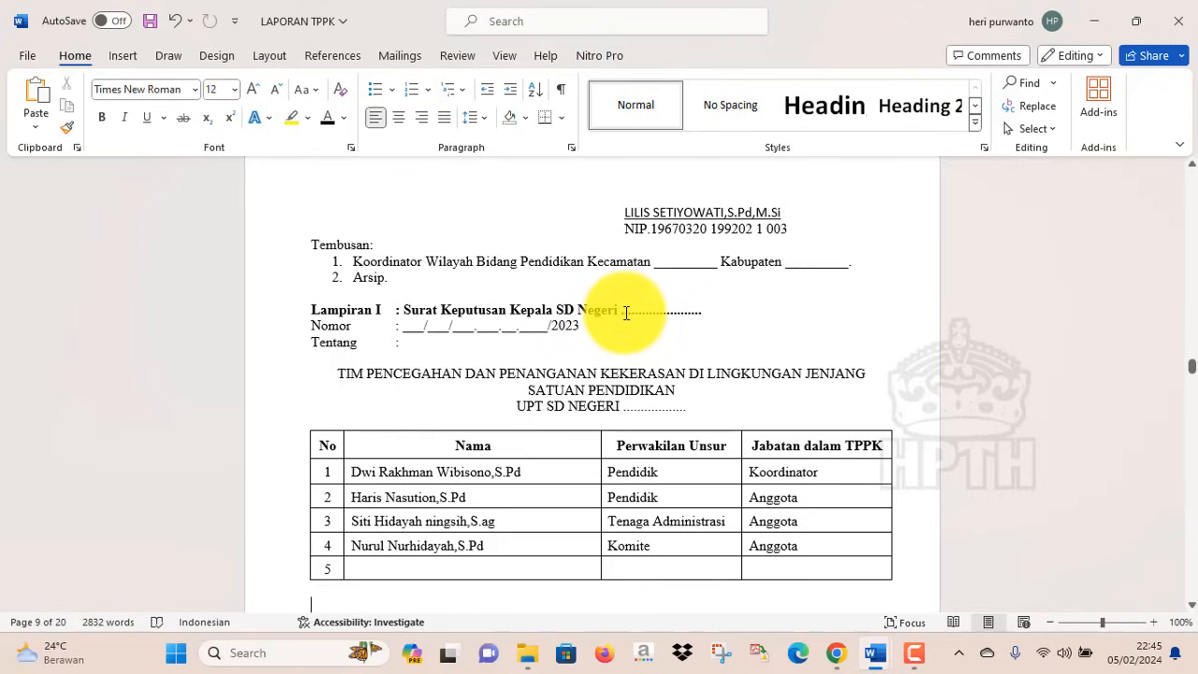
Replace the dotted school name placeholders in the Lampiran I line and the title above the members table with Tlogosari 1.
{"action": "left_click_drag", "start_coordinate": [622, 311], "coordinate": [703, 311]}
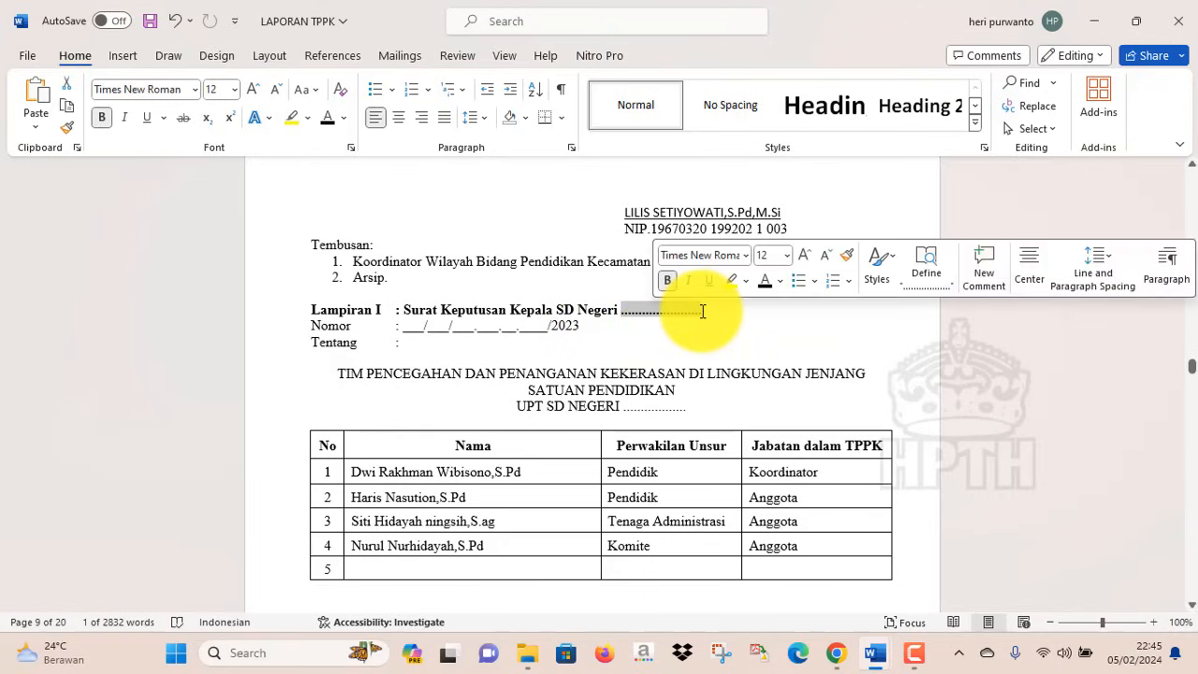
{"action": "type", "text": "Tlogosari 1"}
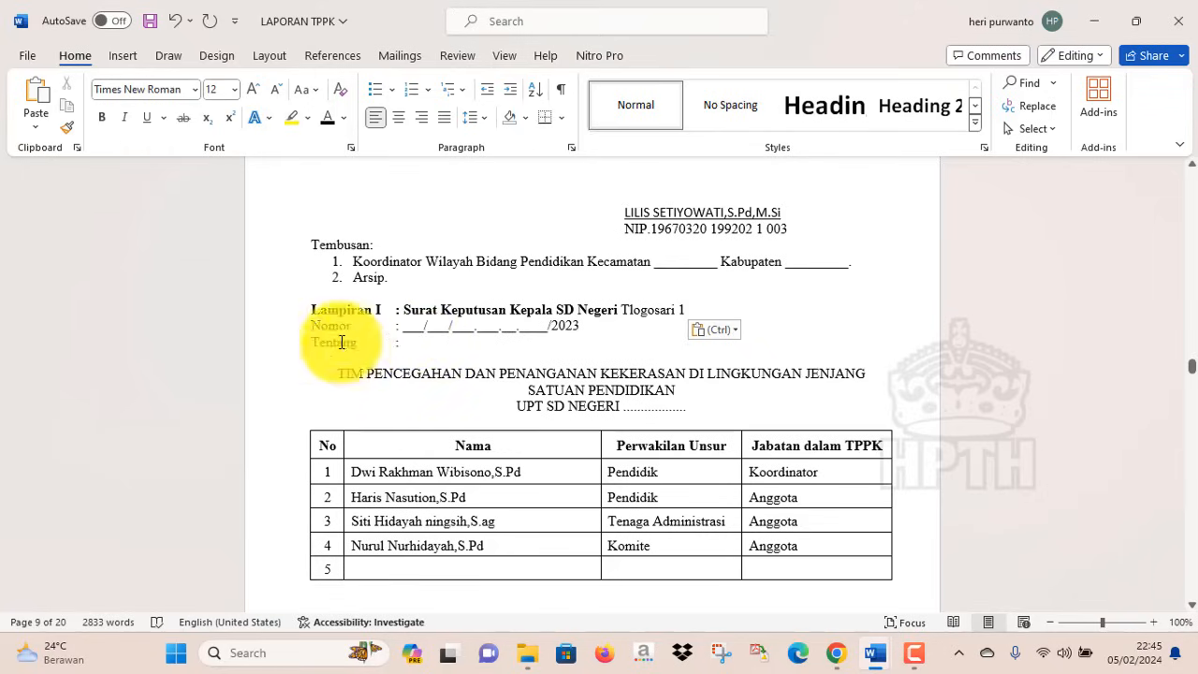
{"action": "left_click_drag", "start_coordinate": [406, 328], "coordinate": [578, 327]}
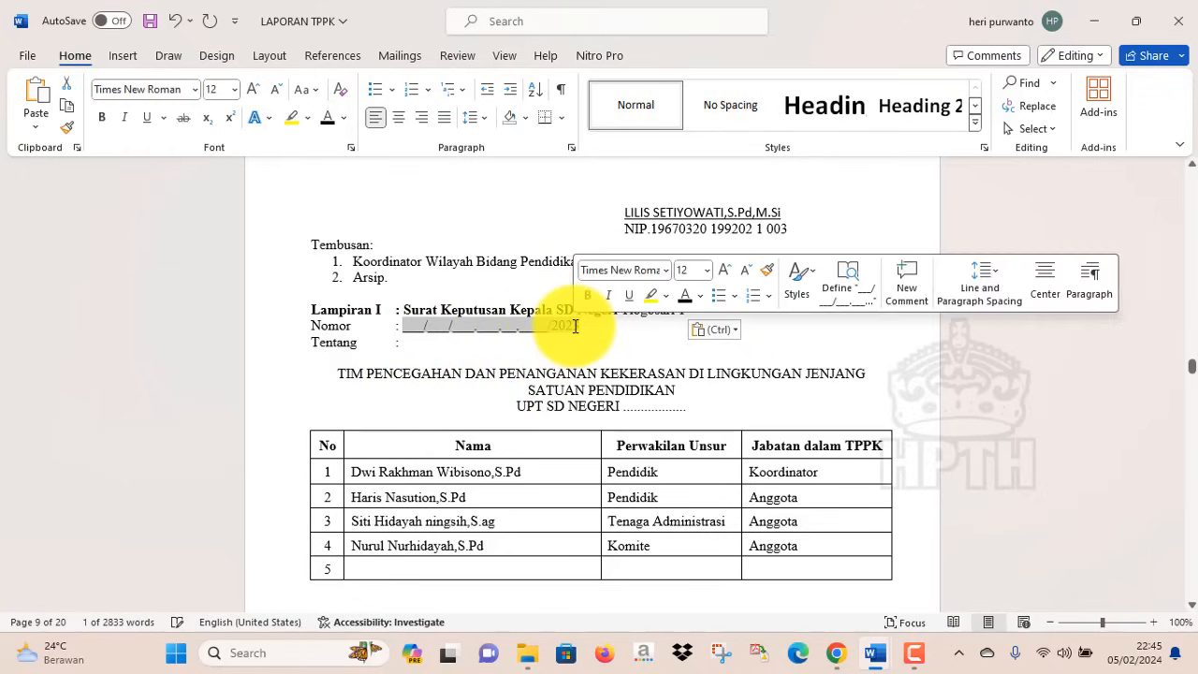
{"action": "left_click", "coordinate": [504, 352]}
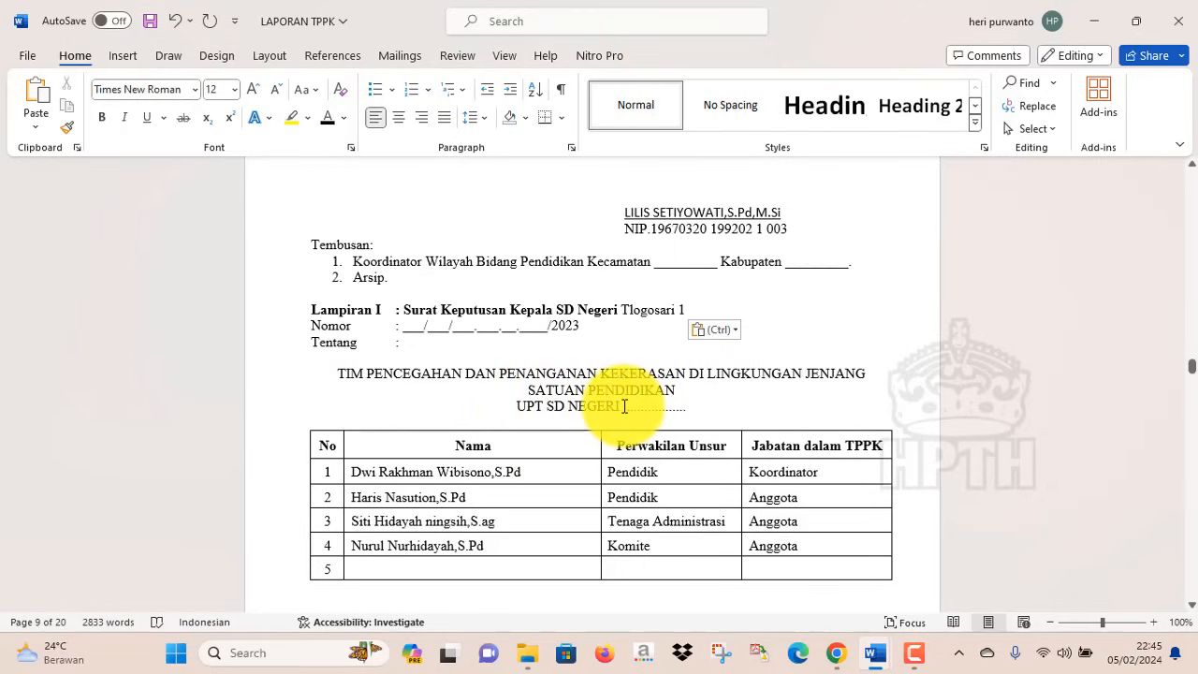
{"action": "left_click_drag", "start_coordinate": [622, 406], "coordinate": [693, 406]}
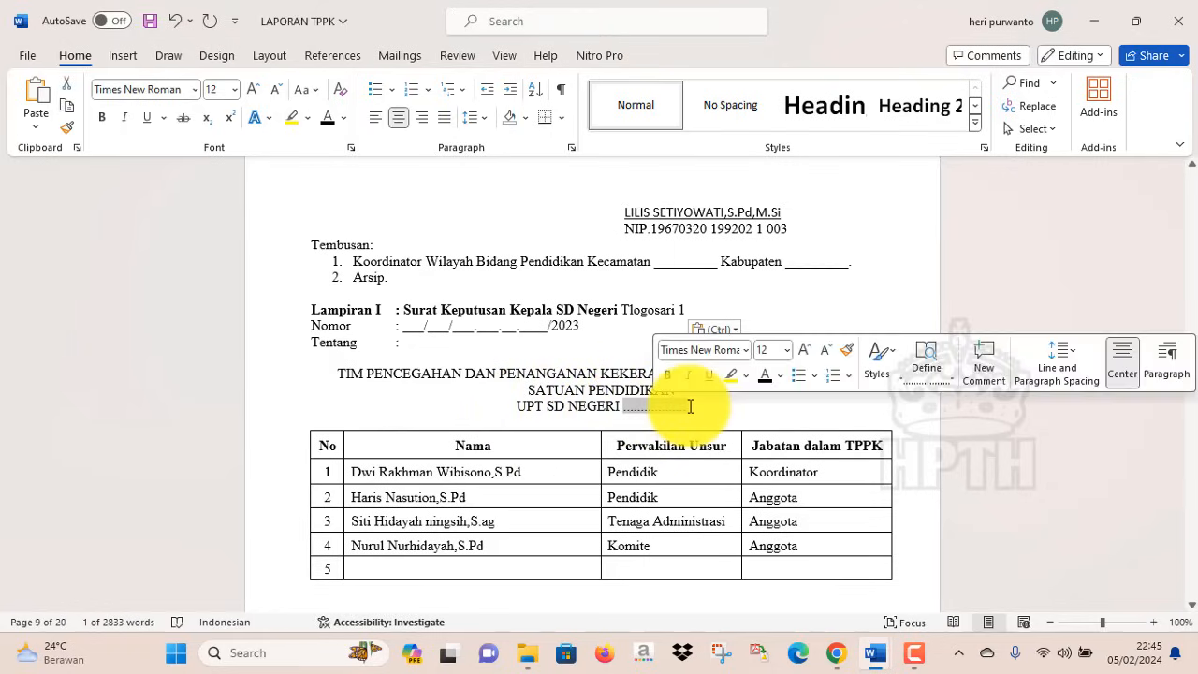
{"action": "type", "text": "Tlogosari 1"}
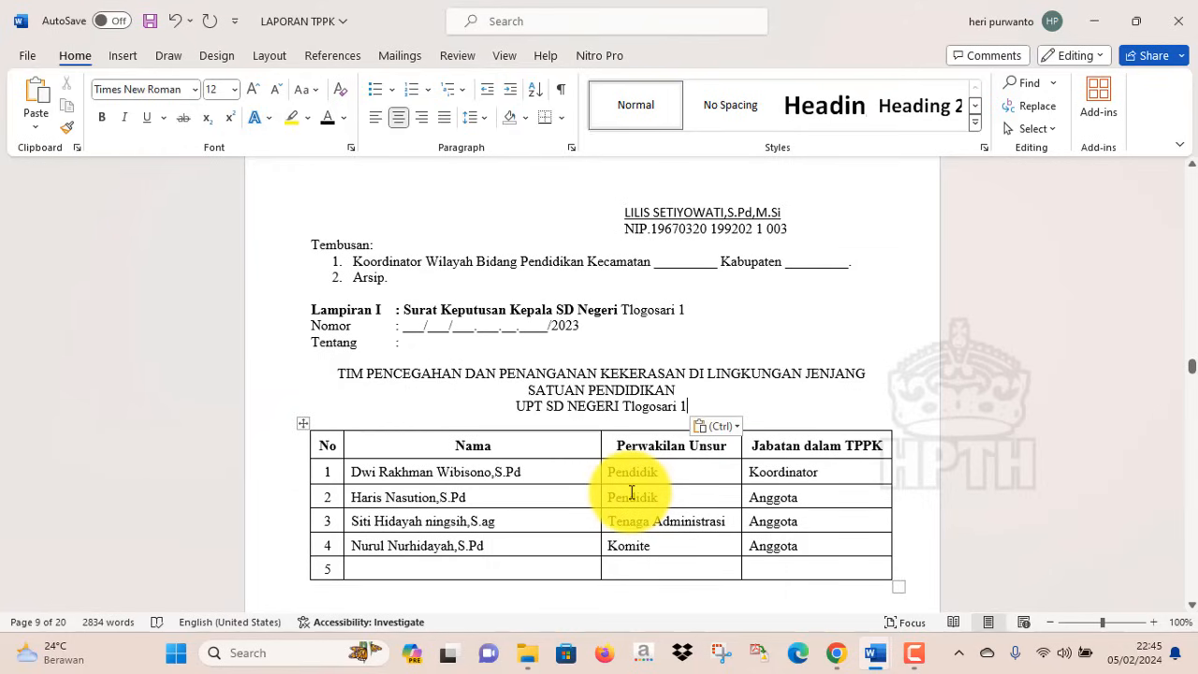
Replace the dotted school name after UPT SD NEGERI in the signature block below the members table with Tlogosari 1.
{"action": "key", "text": "Down"}
{"action": "key", "text": "Down"}
{"action": "key", "text": "Down"}
{"action": "key", "text": "Down"}
{"action": "key", "text": "Down"}
{"action": "key", "text": "Down"}
{"action": "key", "text": "Down"}
{"action": "key", "text": "Down"}
{"action": "key", "text": "Down"}
{"action": "key", "text": "Down"}
{"action": "key", "text": "Down"}
{"action": "key", "text": "Down"}
{"action": "key", "text": "Down"}
{"action": "key", "text": "Down"}
{"action": "key", "text": "Down"}
{"action": "key", "text": "Down"}
{"action": "key", "text": "Down"}
{"action": "key", "text": "Down"}
{"action": "key", "text": "Down"}
{"action": "key", "text": "Down"}
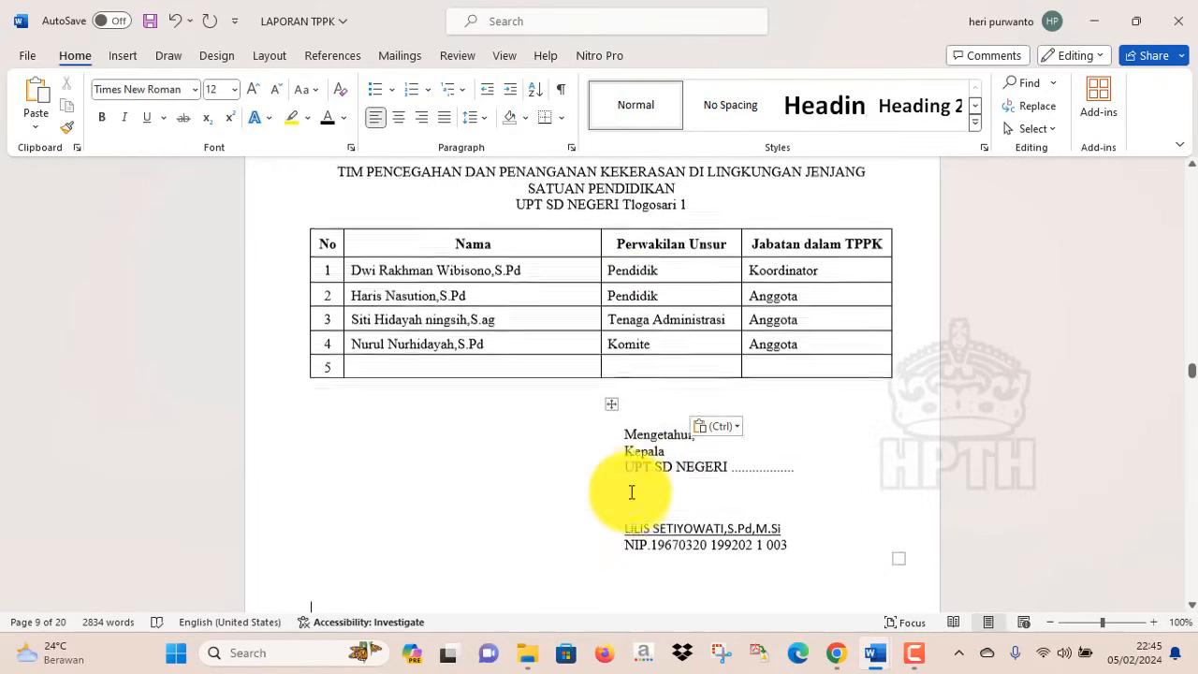
{"action": "key", "text": "Down"}
{"action": "key", "text": "Down"}
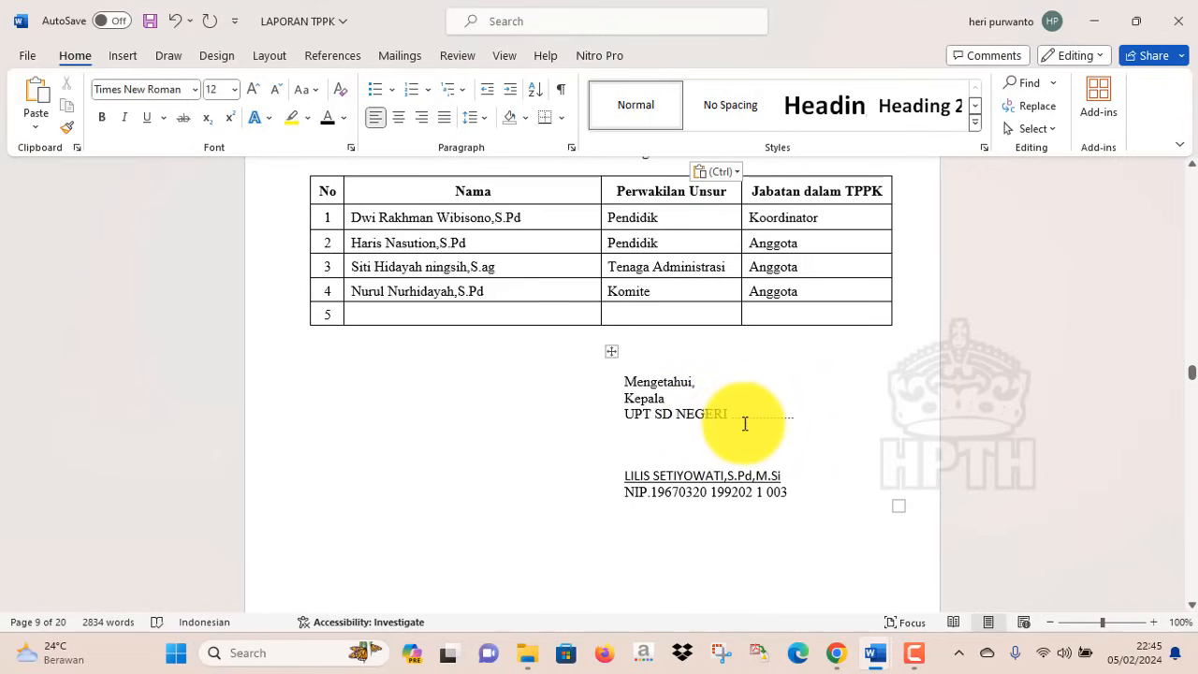
{"action": "left_click_drag", "start_coordinate": [733, 415], "coordinate": [795, 414]}
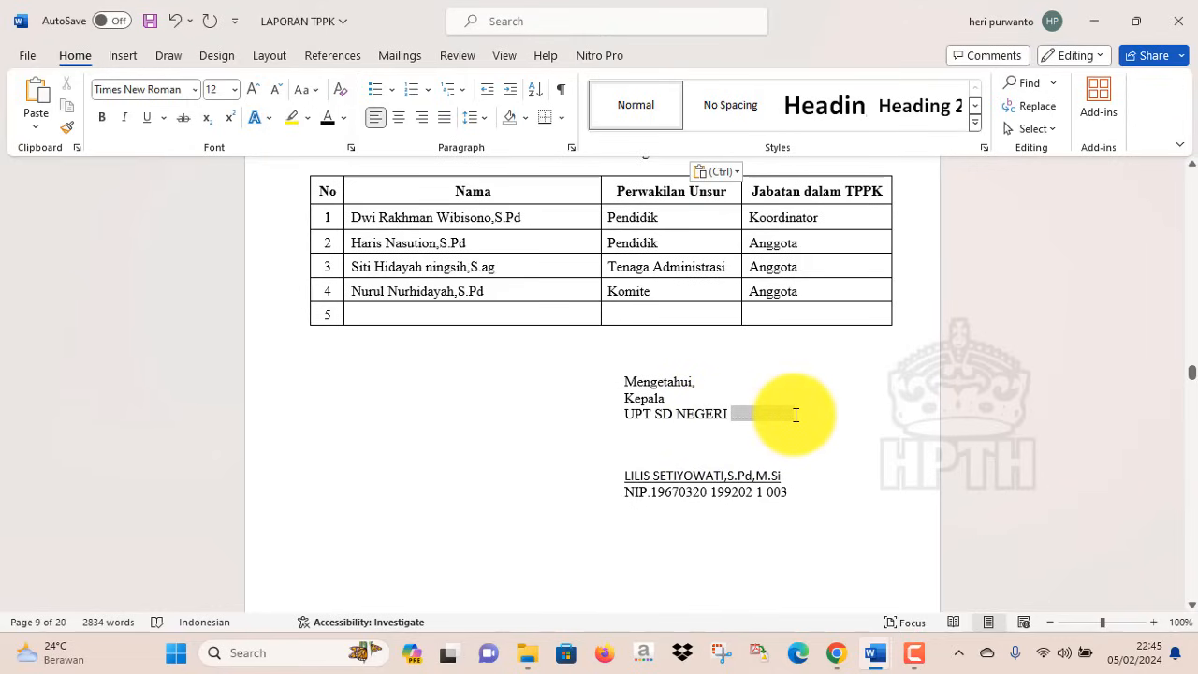
{"action": "type", "text": "Tlogosari"}
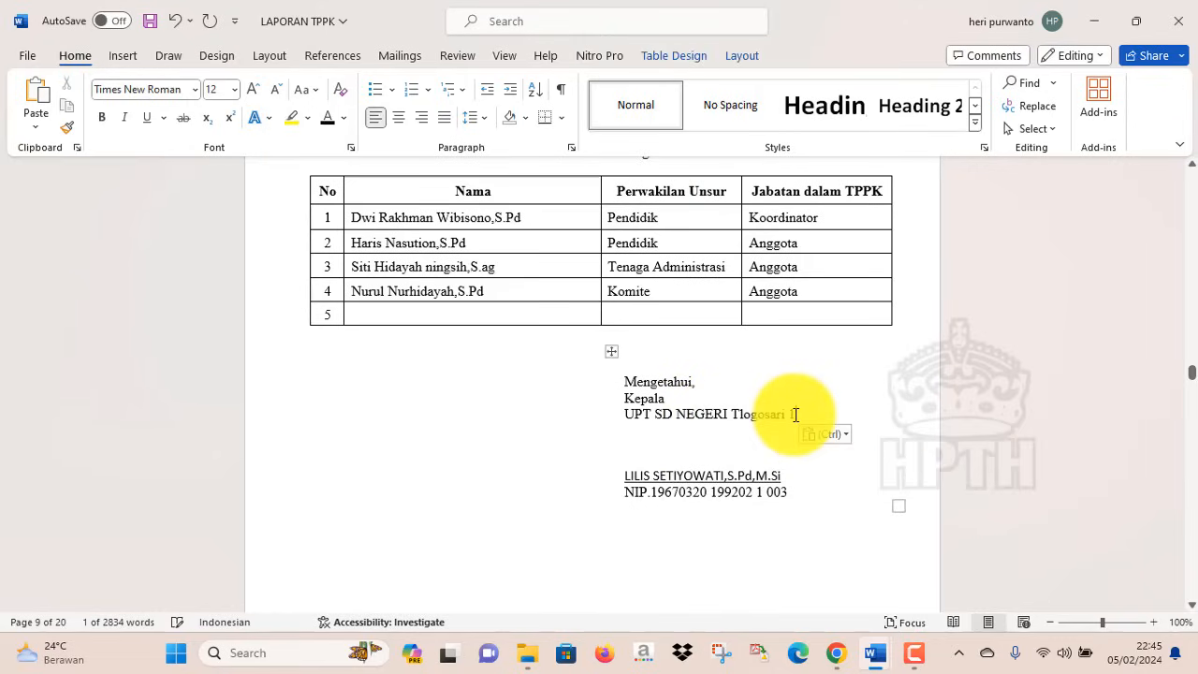
Check the blank page after Lampiran I and return to the signature block below the members table.
{"action": "scroll", "coordinate": [795, 414], "scroll_direction": "down", "scroll_amount": 5}
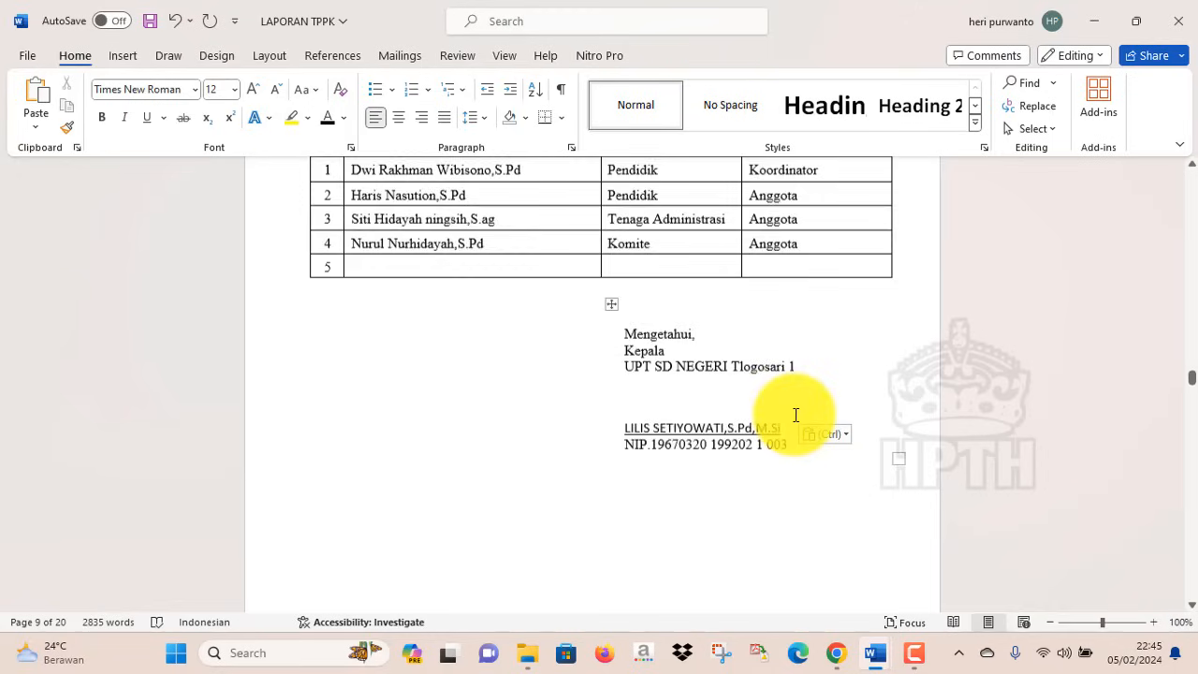
{"action": "key", "text": "Up"}
{"action": "key", "text": "Up"}
{"action": "key", "text": "Up"}
{"action": "key", "text": "Up"}
{"action": "key", "text": "Up"}
{"action": "key", "text": "Up"}
{"action": "key", "text": "Up"}
{"action": "key", "text": "Up"}
{"action": "key", "text": "Up"}
{"action": "key", "text": "Up"}
{"action": "key", "text": "Up"}
{"action": "key", "text": "Up"}
{"action": "key", "text": "Up"}
{"action": "key", "text": "Up"}
{"action": "key", "text": "Up"}
{"action": "key", "text": "Up"}
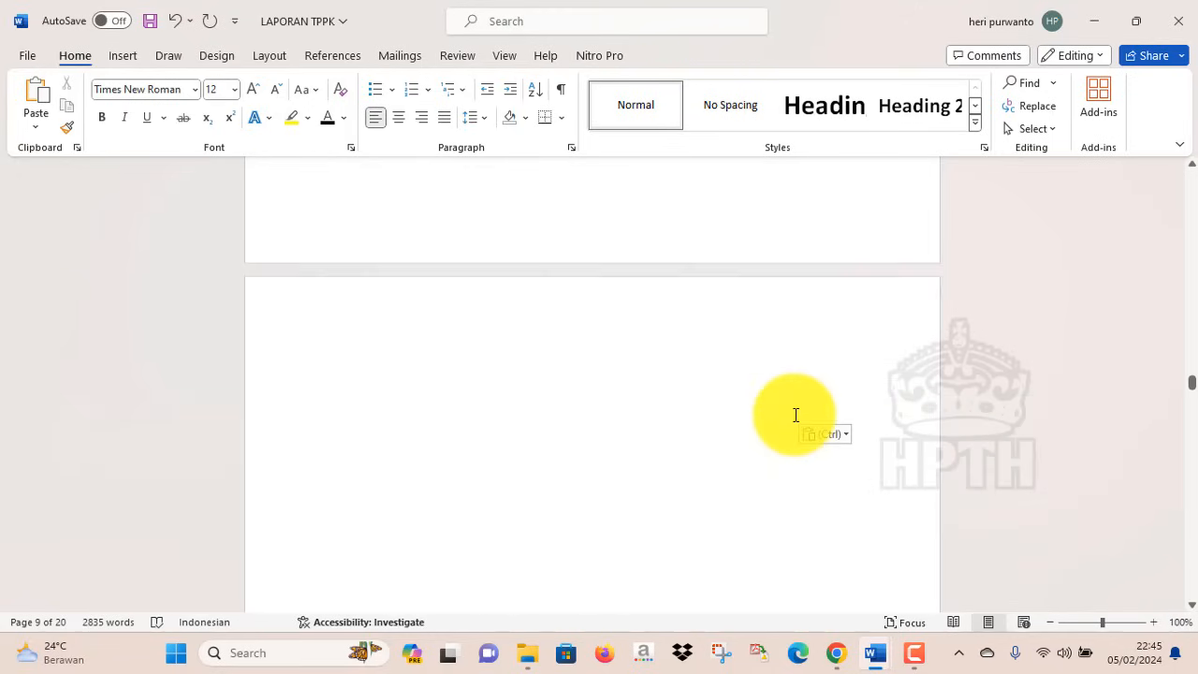
{"action": "key", "text": "Up"}
{"action": "key", "text": "Up"}
{"action": "key", "text": "Up"}
{"action": "key", "text": "Up"}
{"action": "key", "text": "Up"}
{"action": "key", "text": "Up"}
{"action": "key", "text": "Up"}
{"action": "key", "text": "Up"}
{"action": "key", "text": "Up"}
{"action": "key", "text": "Up"}
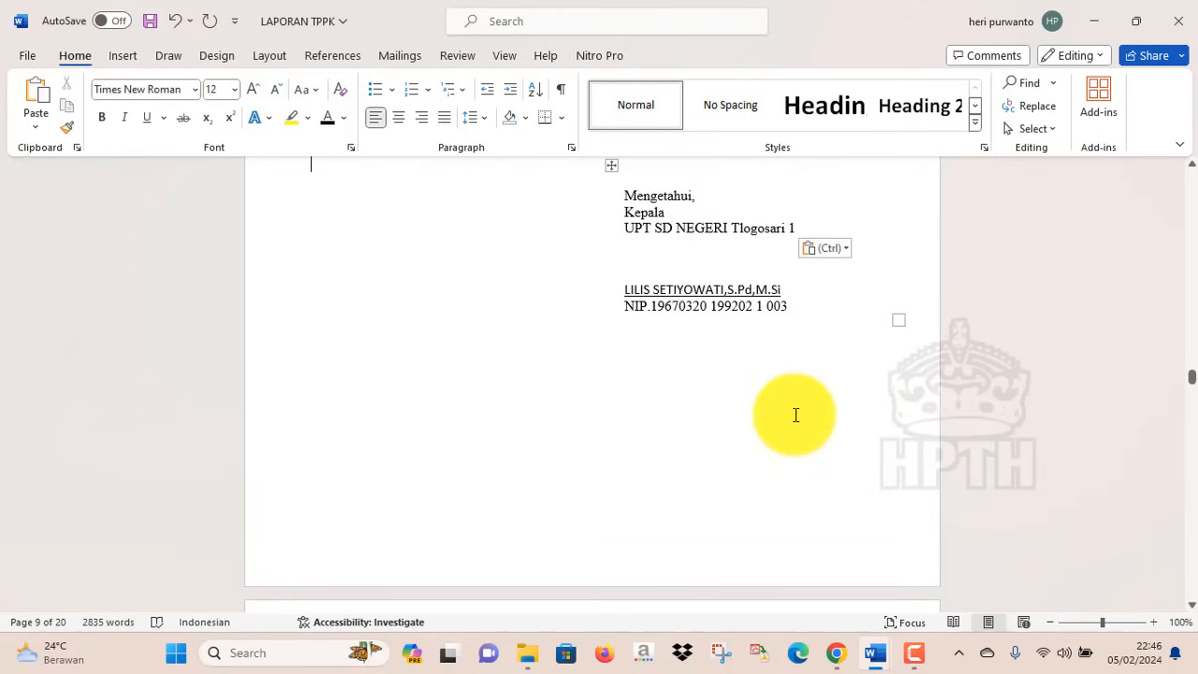
Skim ahead to the monthly program schedule table and back to the blank page before it.
{"action": "key", "text": "Down"}
{"action": "key", "text": "Down"}
{"action": "key", "text": "Down"}
{"action": "key", "text": "Down"}
{"action": "key", "text": "Down"}
{"action": "key", "text": "Down"}
{"action": "key", "text": "Down"}
{"action": "key", "text": "Down"}
{"action": "key", "text": "Down"}
{"action": "key", "text": "Down"}
{"action": "key", "text": "Down"}
{"action": "key", "text": "Down"}
{"action": "key", "text": "Down"}
{"action": "key", "text": "Down"}
{"action": "key", "text": "Down"}
{"action": "key", "text": "Down"}
{"action": "key", "text": "Down"}
{"action": "key", "text": "Down"}
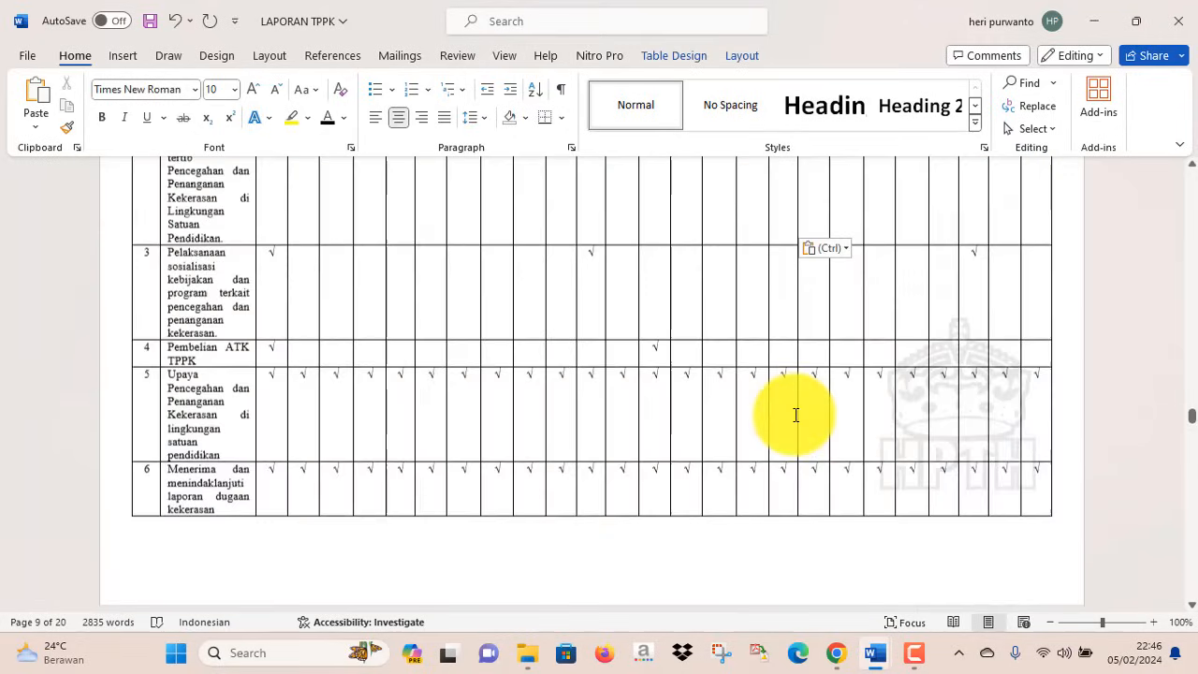
{"action": "key", "text": "Up"}
{"action": "key", "text": "Up"}
{"action": "key", "text": "Up"}
{"action": "key", "text": "Up"}
{"action": "key", "text": "Up"}
{"action": "key", "text": "Up"}
{"action": "key", "text": "Up"}
{"action": "key", "text": "Up"}
{"action": "key", "text": "Up"}
{"action": "key", "text": "Up"}
{"action": "key", "text": "Up"}
{"action": "key", "text": "Up"}
{"action": "key", "text": "Up"}
{"action": "key", "text": "Up"}
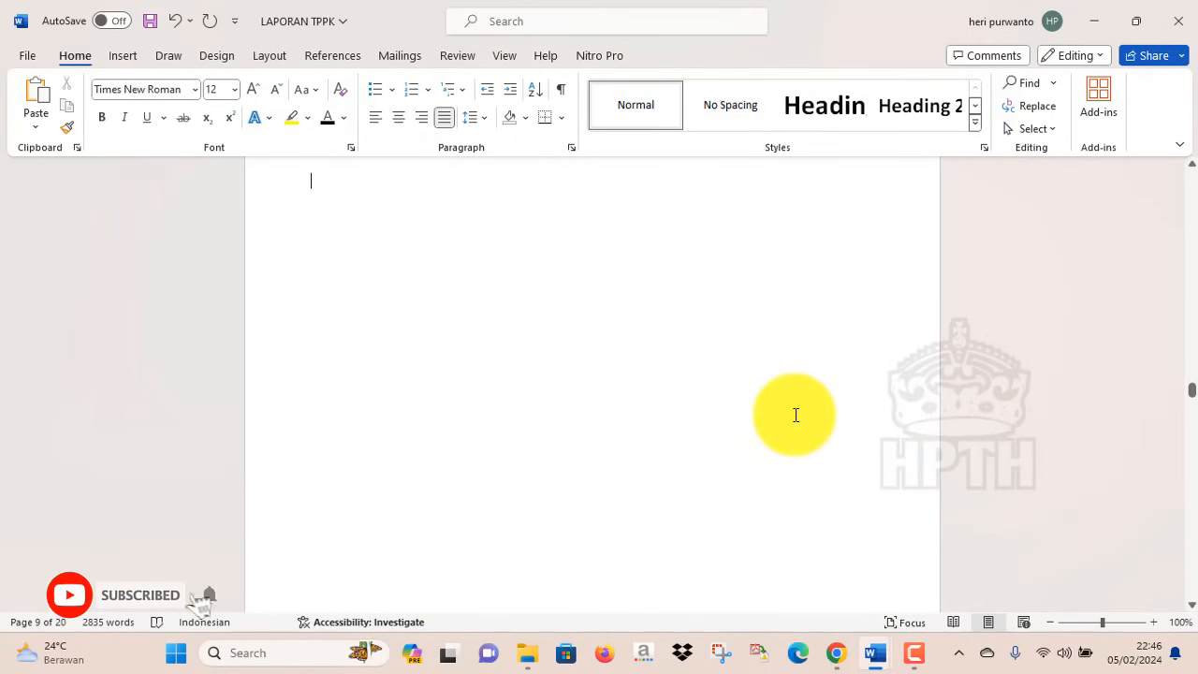
Examine the RENCANA PROGRAM schedule, from its title and month headings to the first entries in the Rencana Program column.
{"action": "key", "text": "Down"}
{"action": "key", "text": "Down"}
{"action": "key", "text": "Down"}
{"action": "key", "text": "Down"}
{"action": "key", "text": "Down"}
{"action": "key", "text": "Down"}
{"action": "key", "text": "Down"}
{"action": "key", "text": "Down"}
{"action": "key", "text": "Down"}
{"action": "key", "text": "Down"}
{"action": "key", "text": "Down"}
{"action": "key", "text": "Down"}
{"action": "key", "text": "Down"}
{"action": "key", "text": "Down"}
{"action": "key", "text": "Down"}
{"action": "key", "text": "Down"}
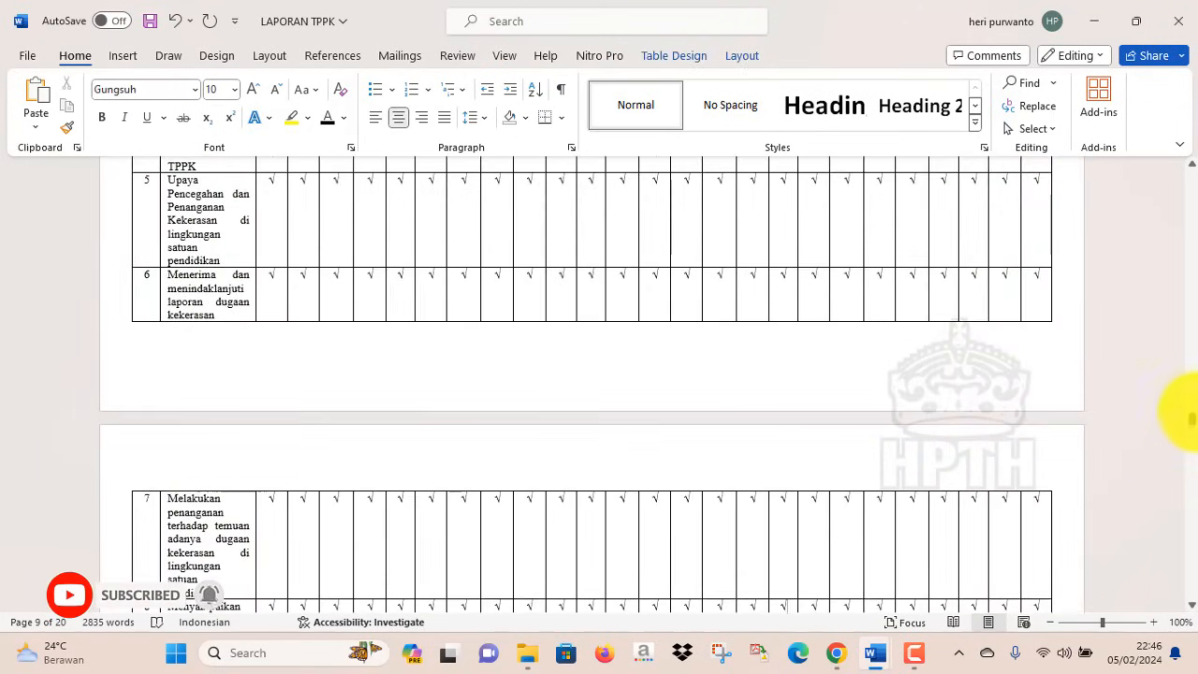
{"action": "left_click_drag", "start_coordinate": [1192, 425], "coordinate": [1186, 397]}
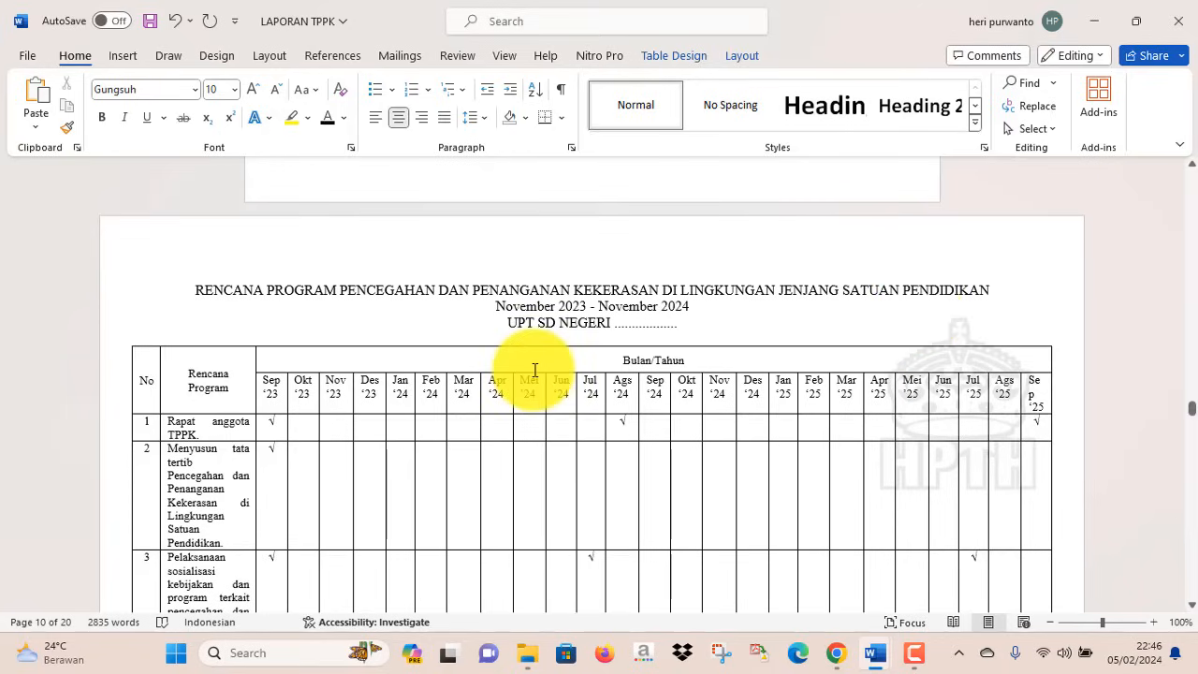
{"action": "left_click", "coordinate": [216, 387]}
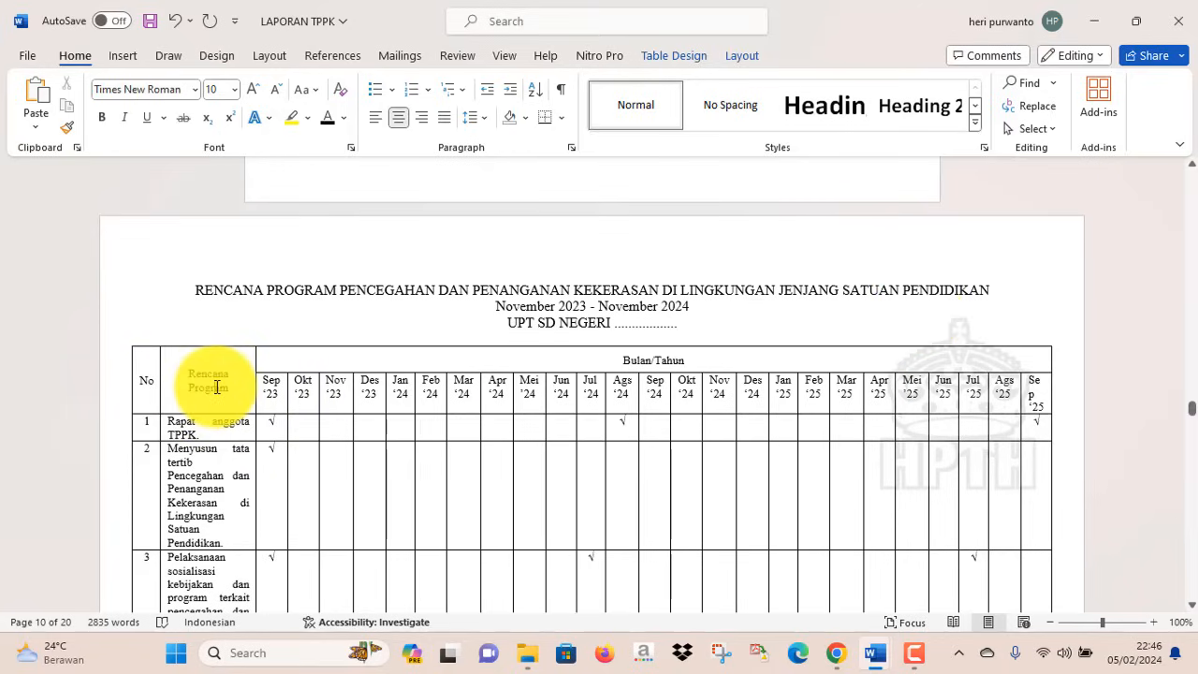
{"action": "key", "text": "Down"}
{"action": "key", "text": "Down"}
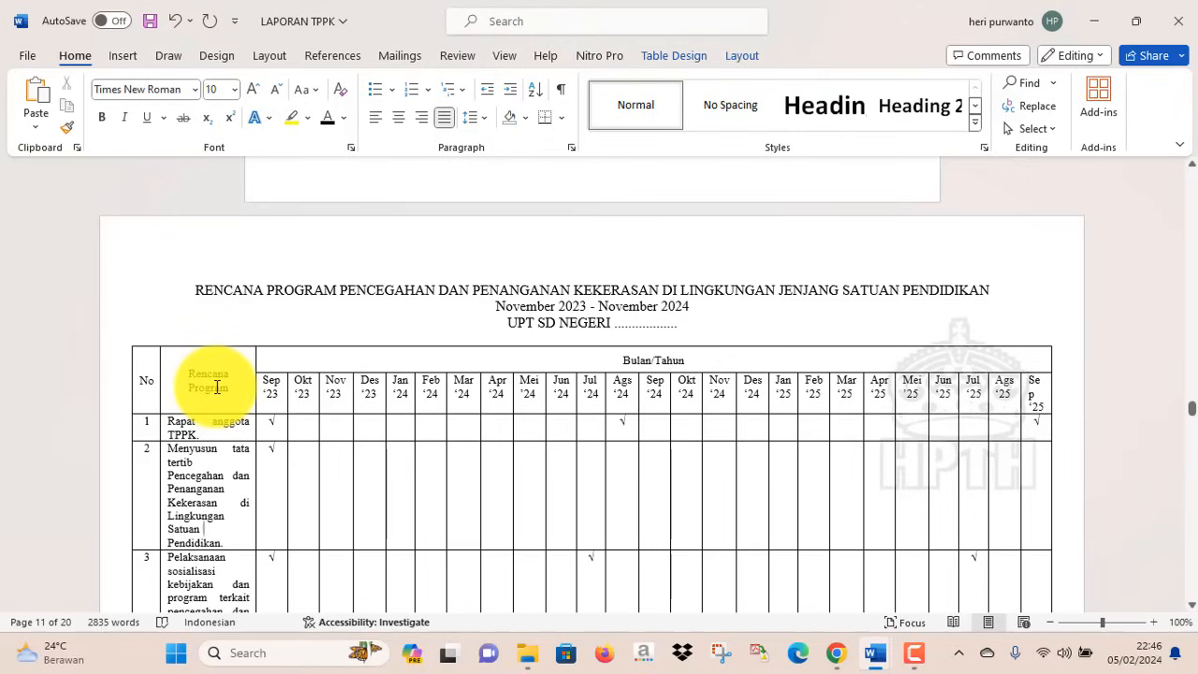
{"action": "key", "text": "Down"}
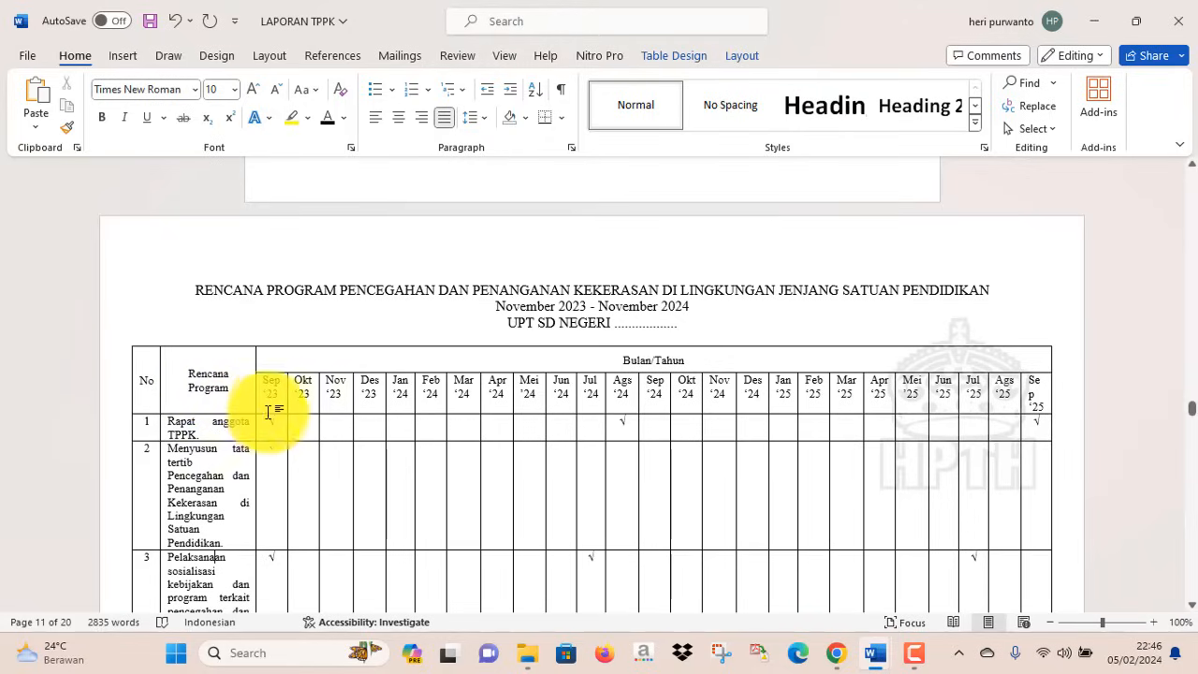
{"action": "key", "text": "Down"}
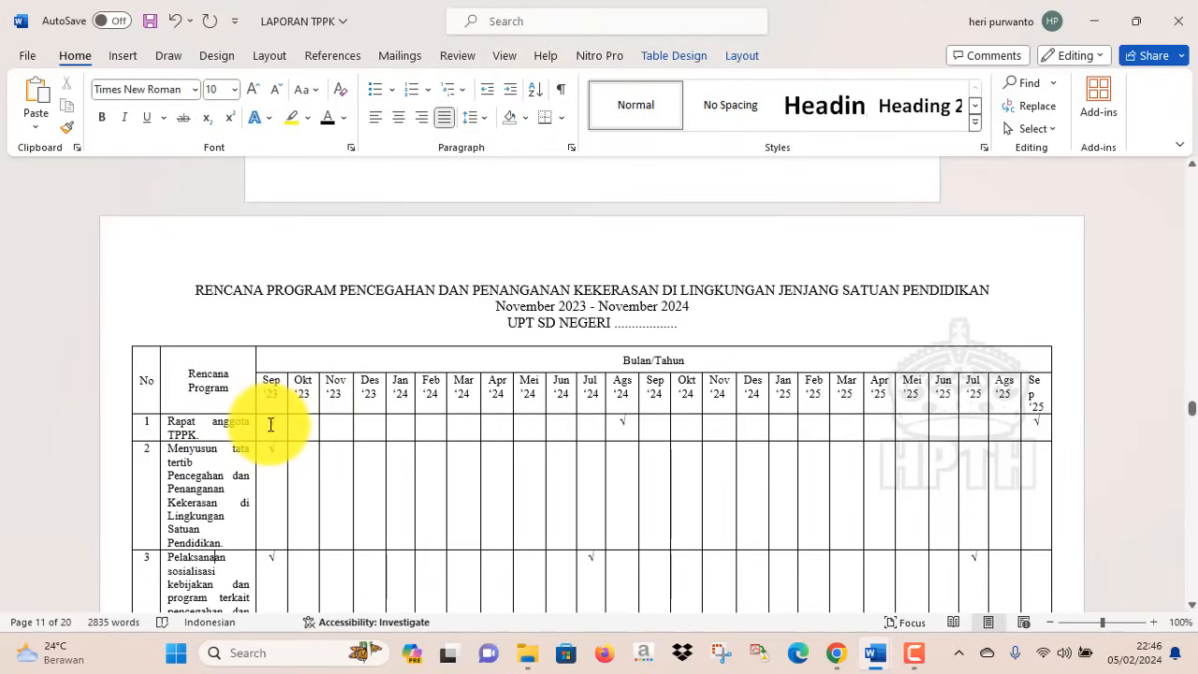
Review the schedule's check marks for Rapat anggota TPPK and Menyusun tata tertib, and continue through the rows to program 6.
{"action": "left_click_drag", "start_coordinate": [270, 423], "coordinate": [278, 422]}
{"action": "key", "text": "ctrl+c"}
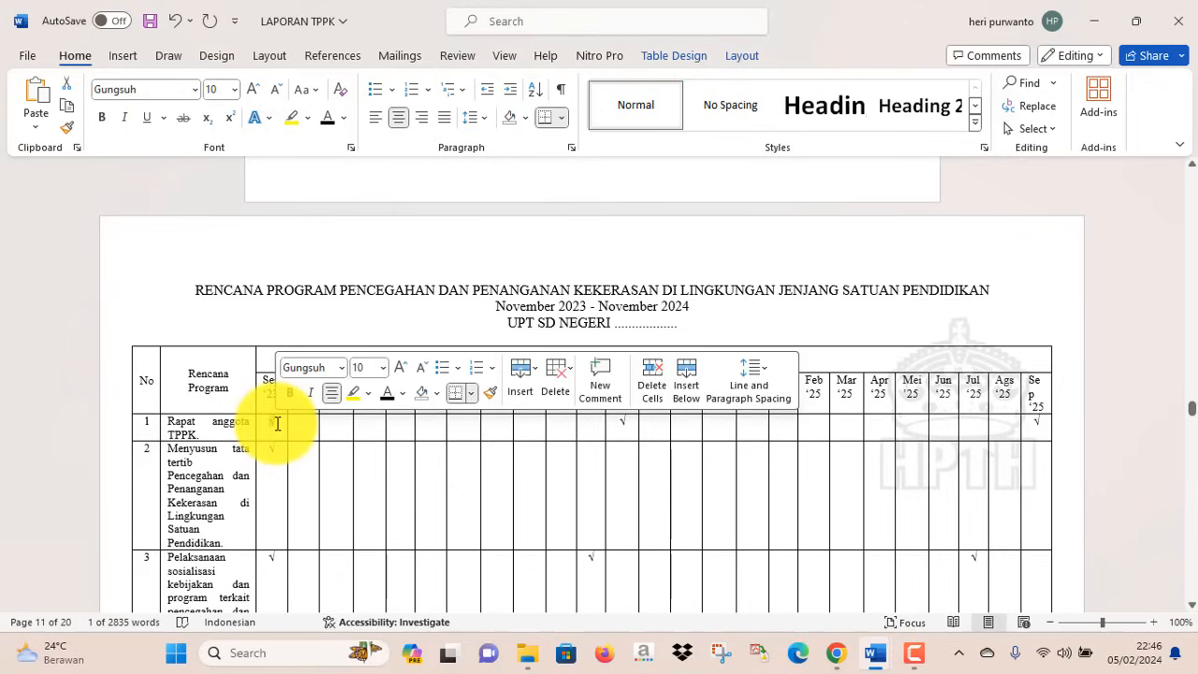
{"action": "left_click", "coordinate": [548, 473]}
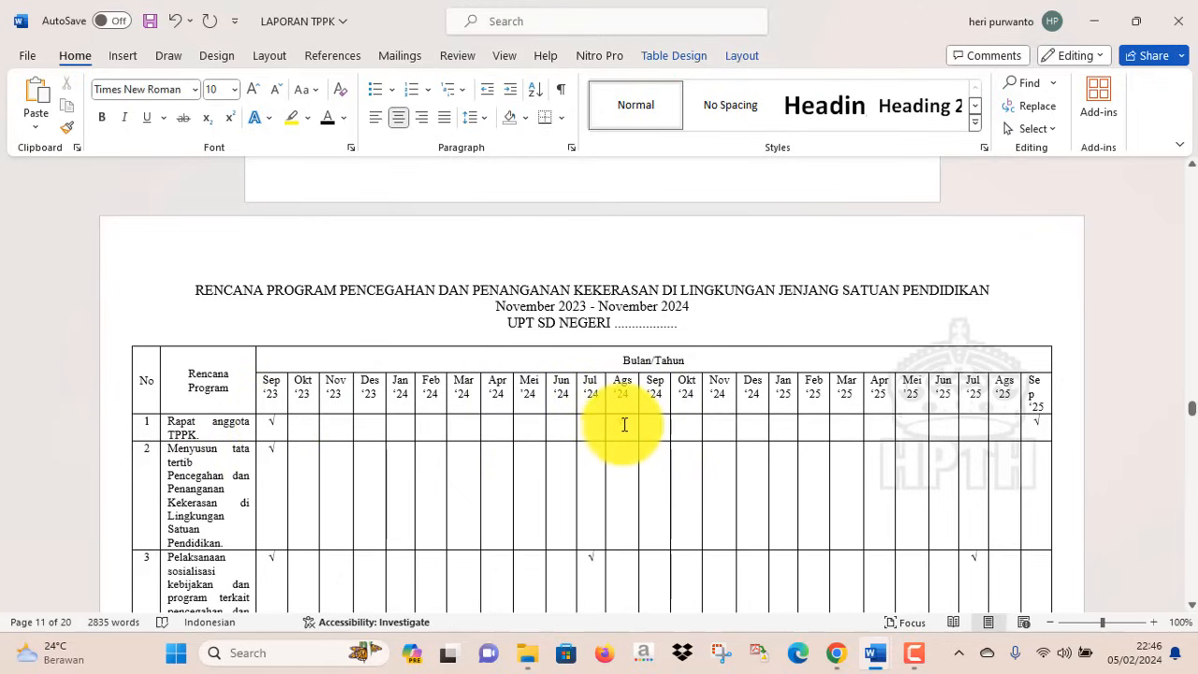
{"action": "key", "text": "ctrl+v"}
{"action": "double_click", "coordinate": [626, 423]}
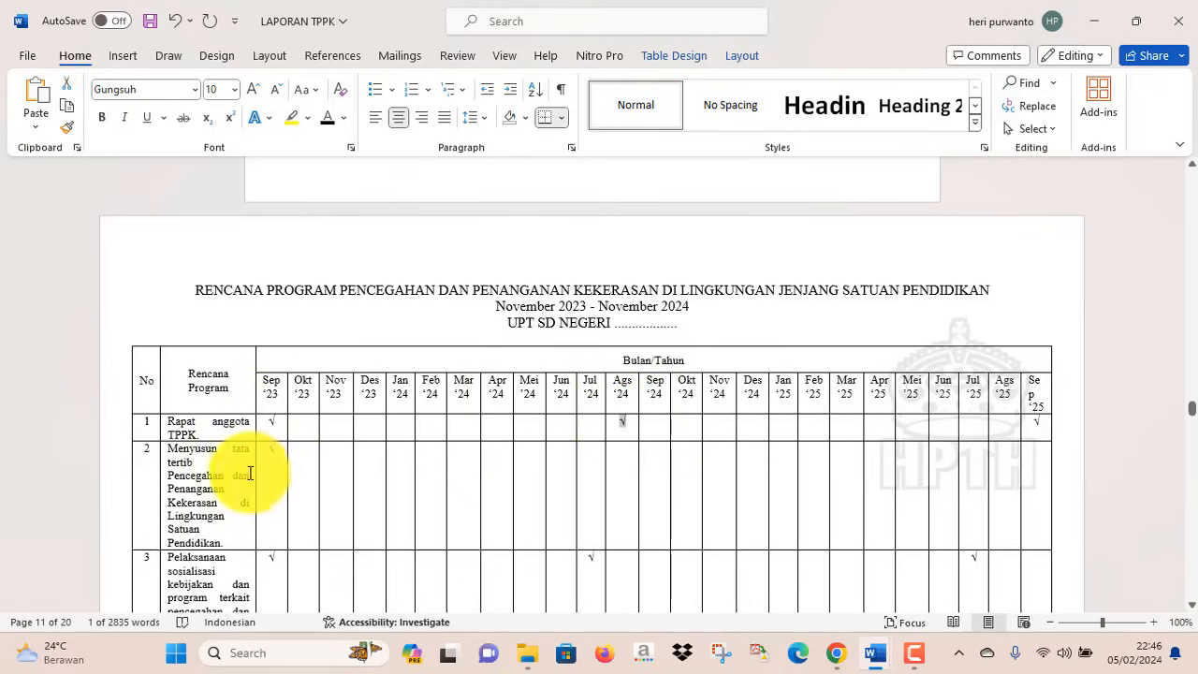
{"action": "left_click", "coordinate": [202, 487]}
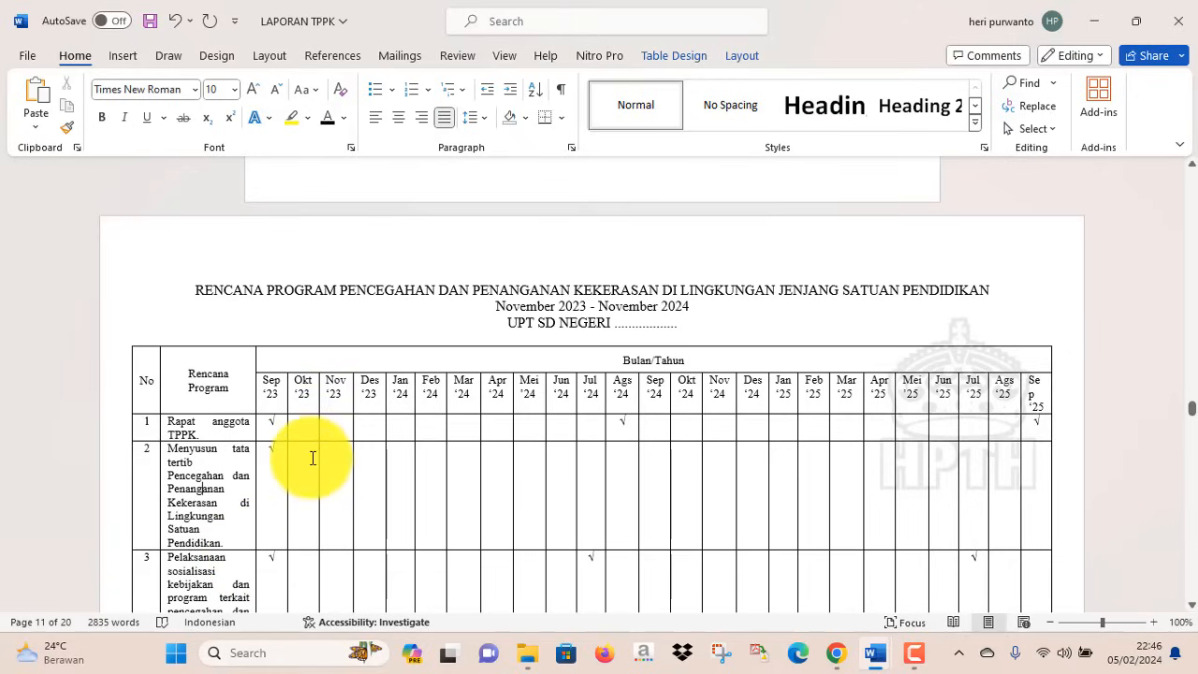
{"action": "left_click_drag", "start_coordinate": [268, 452], "coordinate": [279, 448]}
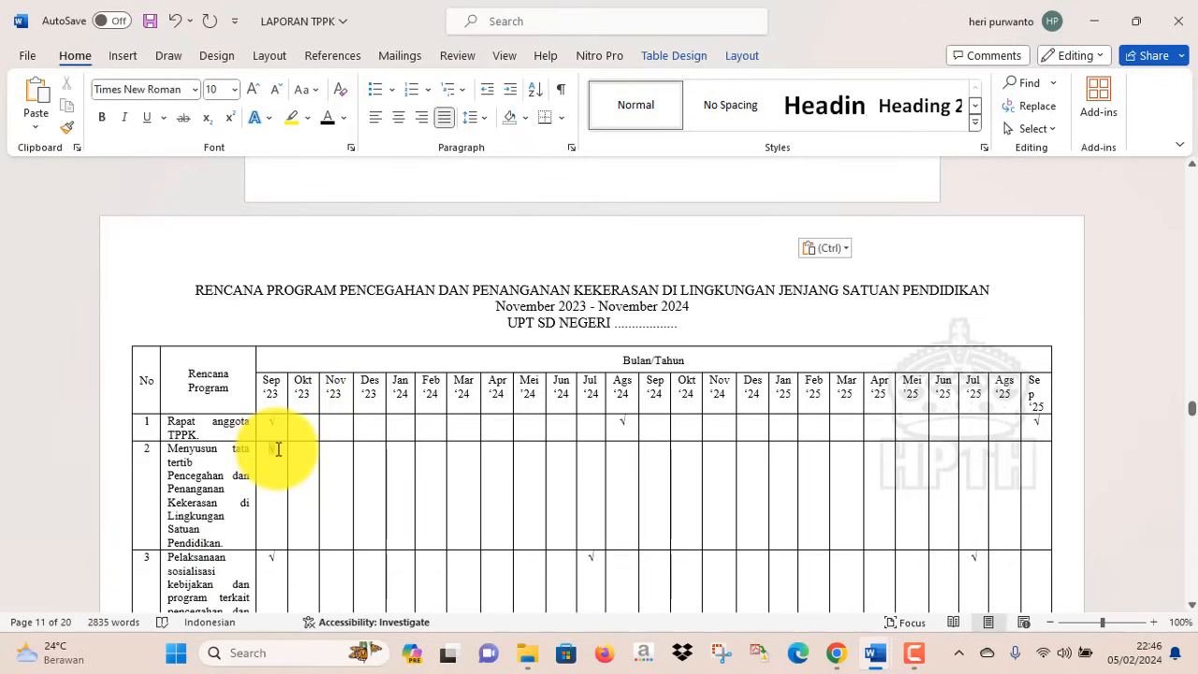
{"action": "left_click", "coordinate": [235, 482]}
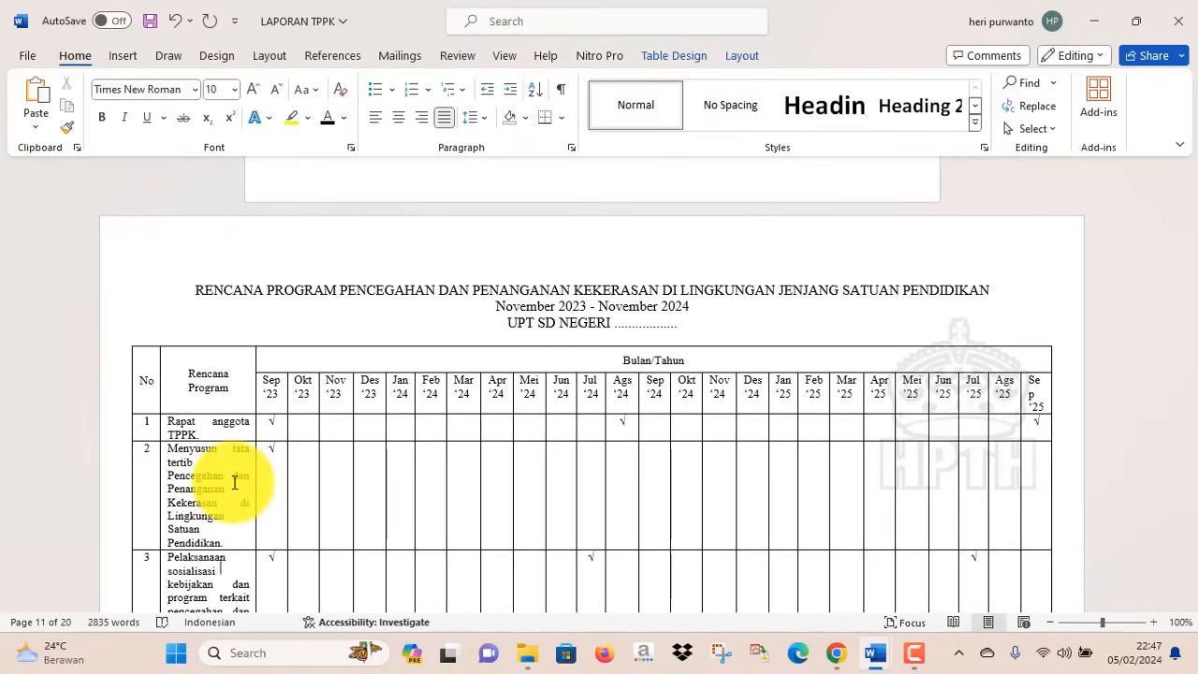
{"action": "scroll", "coordinate": [235, 482], "scroll_direction": "down", "scroll_amount": 3}
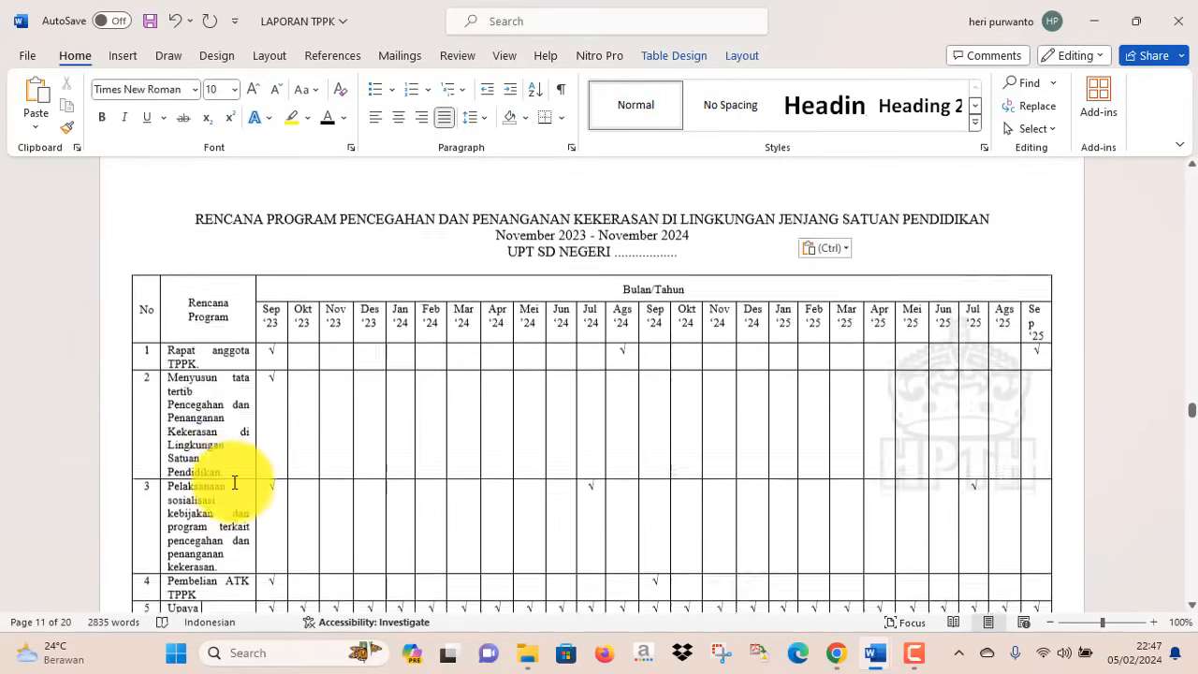
{"action": "scroll", "coordinate": [235, 482], "scroll_direction": "down", "scroll_amount": 3}
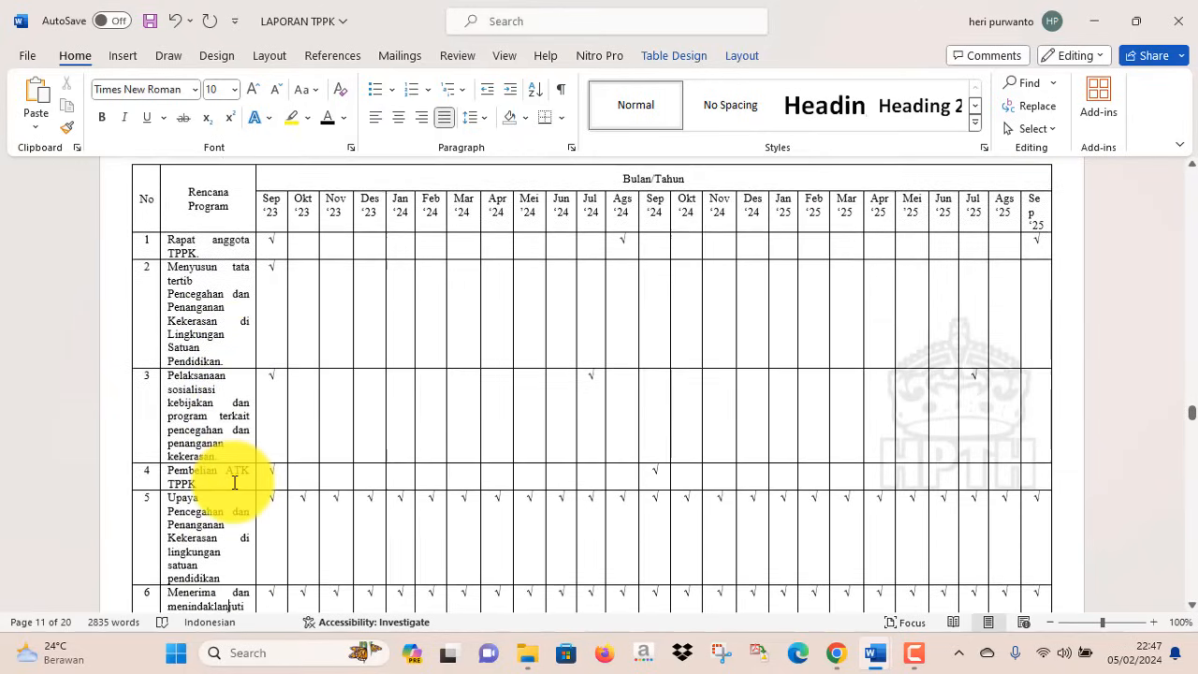
Review the program schedule from row 6 onward, checking the monthly marks for the programs through row 13.
{"action": "scroll", "coordinate": [234, 481], "scroll_direction": "down", "scroll_amount": 1}
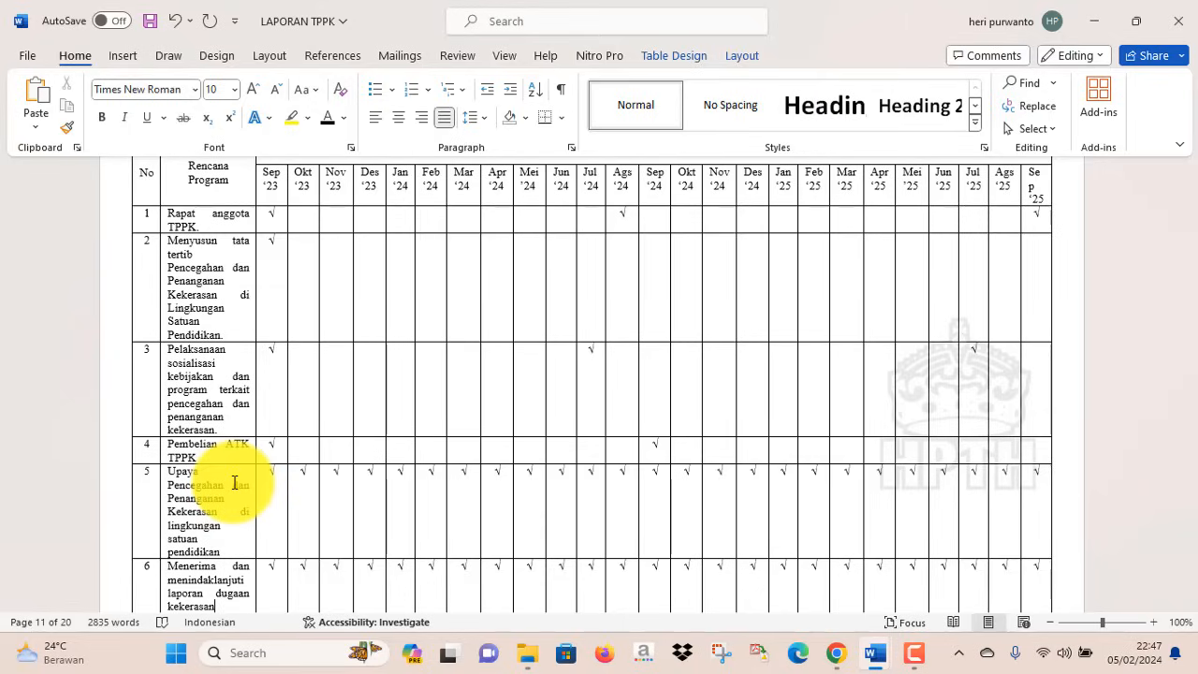
{"action": "scroll", "coordinate": [235, 482], "scroll_direction": "down", "scroll_amount": 4}
{"action": "scroll", "coordinate": [234, 482], "scroll_direction": "down", "scroll_amount": 5}
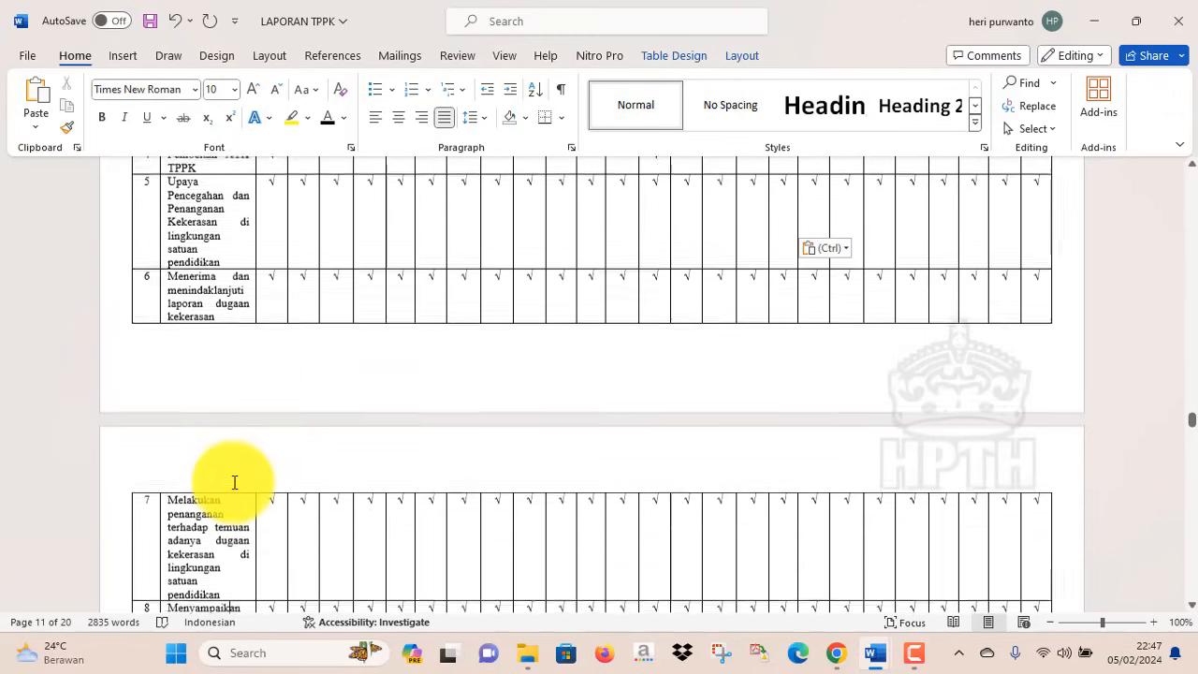
{"action": "scroll", "coordinate": [234, 482], "scroll_direction": "down", "scroll_amount": 5}
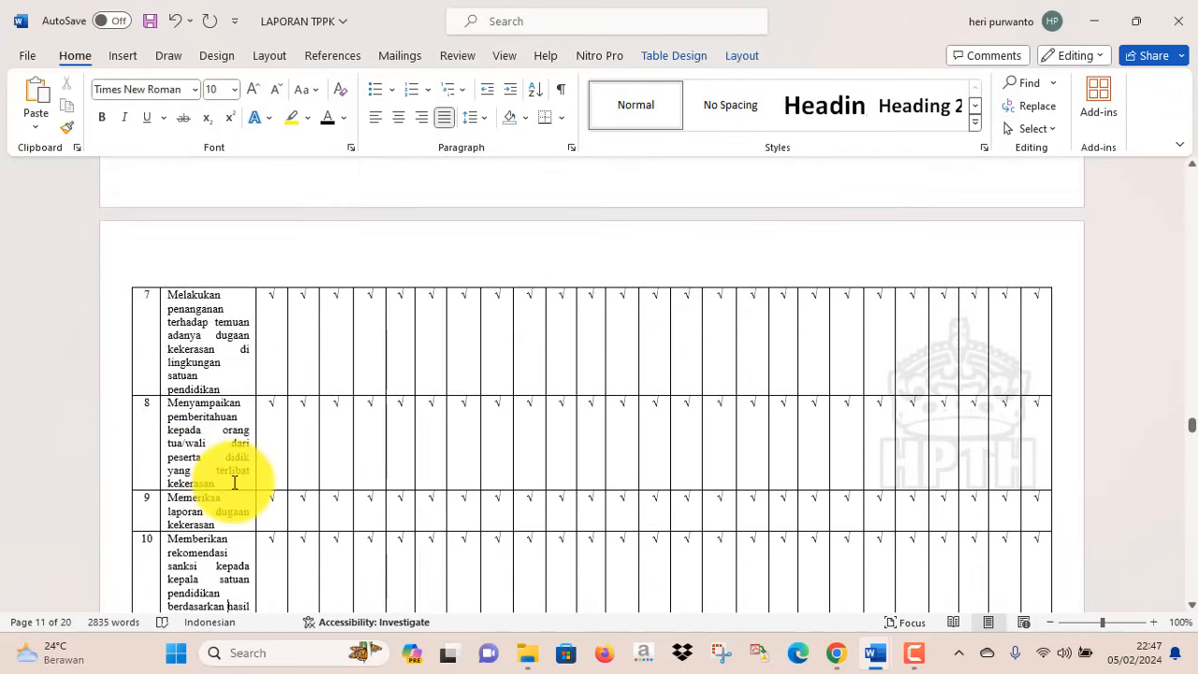
{"action": "scroll", "coordinate": [233, 482], "scroll_direction": "down", "scroll_amount": 7}
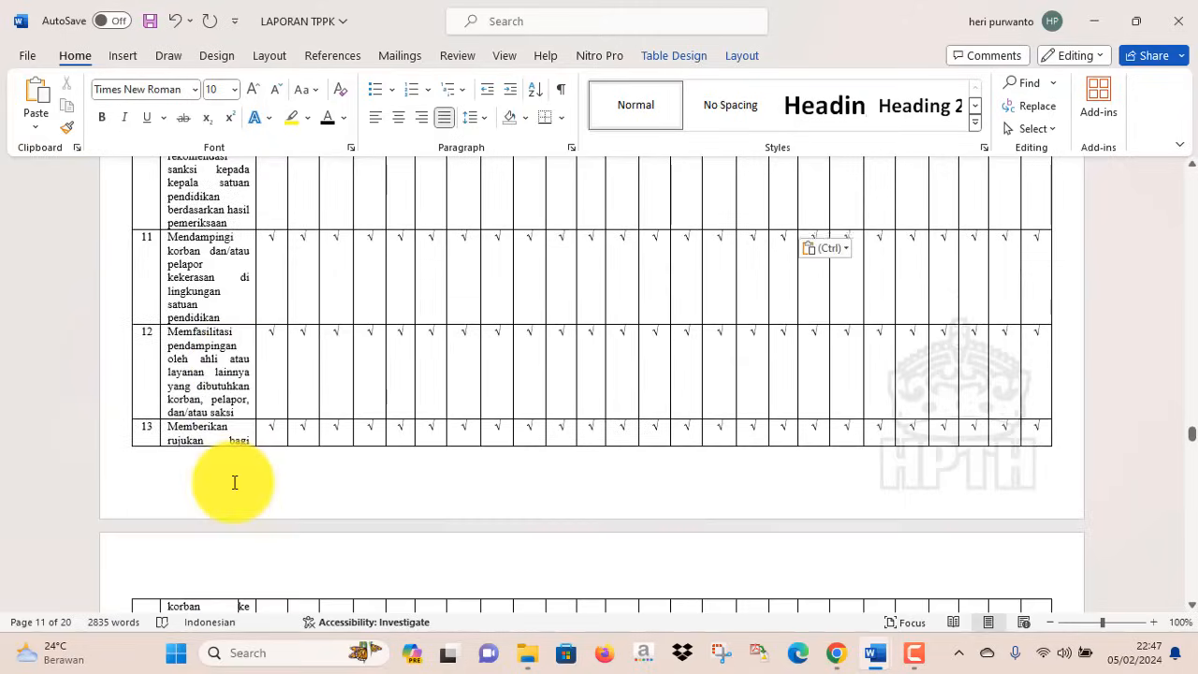
Continue through schedule programs 13 and 14 to the end of the table and the start of the TATA TERTIB page.
{"action": "key", "text": "Down"}
{"action": "key", "text": "Down"}
{"action": "key", "text": "Down"}
{"action": "key", "text": "Down"}
{"action": "key", "text": "Down"}
{"action": "key", "text": "Down"}
{"action": "key", "text": "Down"}
{"action": "key", "text": "Down"}
{"action": "key", "text": "Down"}
{"action": "key", "text": "Down"}
{"action": "key", "text": "Down"}
{"action": "key", "text": "Down"}
{"action": "key", "text": "Down"}
{"action": "key", "text": "Down"}
{"action": "key", "text": "Down"}
{"action": "key", "text": "Down"}
{"action": "key", "text": "Down"}
{"action": "key", "text": "Down"}
{"action": "key", "text": "Down"}
{"action": "key", "text": "Down"}
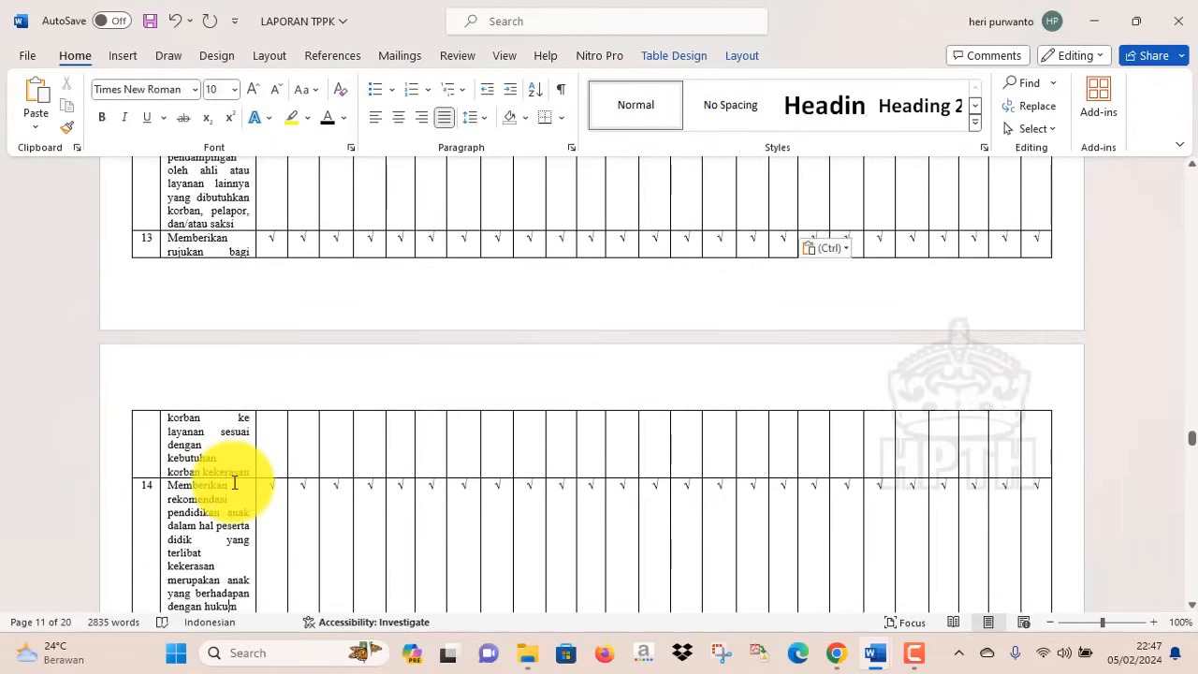
{"action": "key", "text": "Up"}
{"action": "key", "text": "Up"}
{"action": "key", "text": "Up"}
{"action": "key", "text": "Up"}
{"action": "key", "text": "Up"}
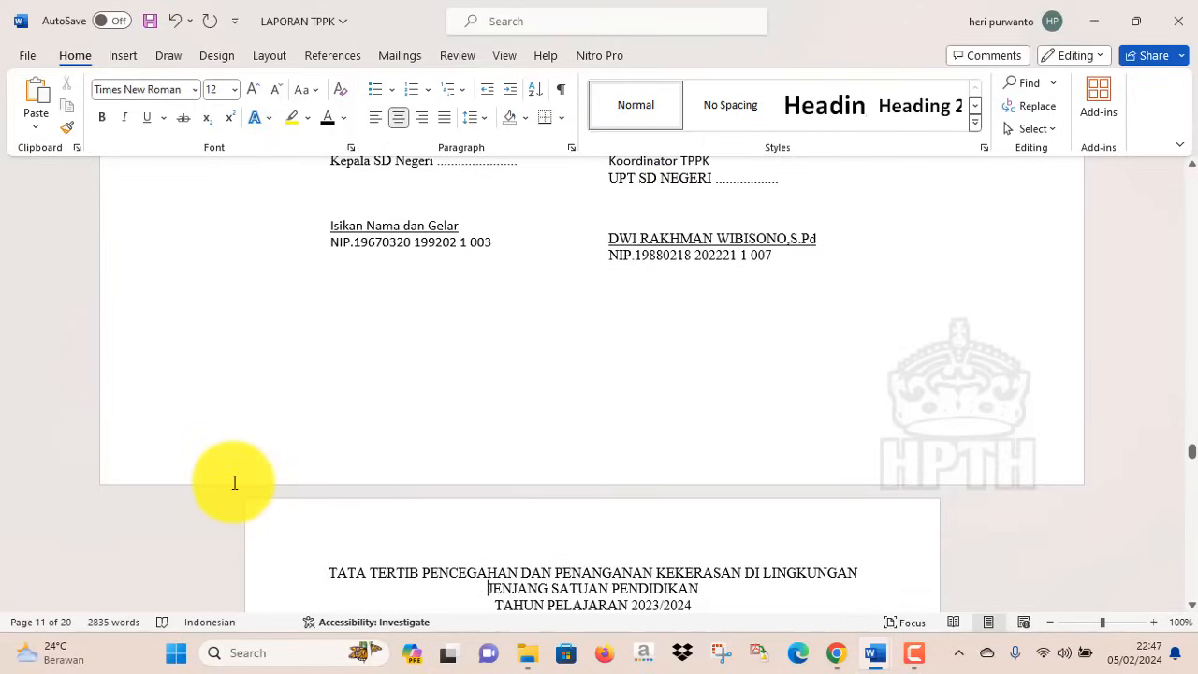
Go back to the Pelaporan and Evaluasi rows and check the signature block below the schedule.
{"action": "key", "text": "Up"}
{"action": "key", "text": "Up"}
{"action": "key", "text": "Up"}
{"action": "key", "text": "Up"}
{"action": "key", "text": "Up"}
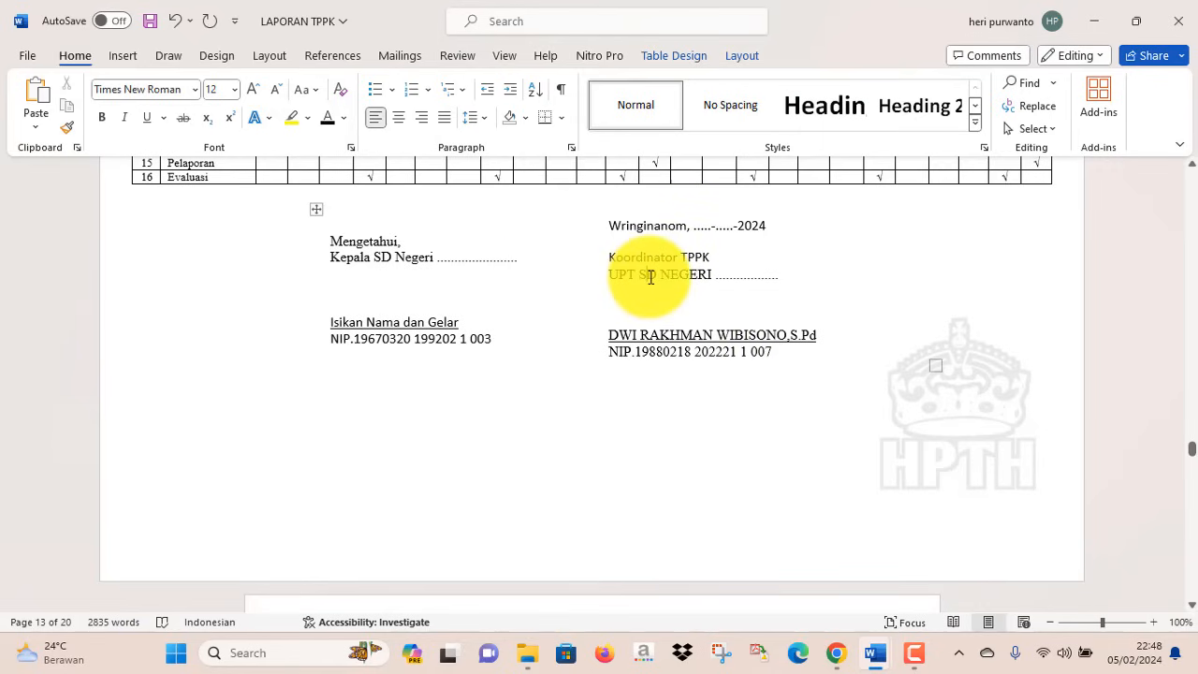
Move on to the TATA TERTIB page and examine its title, school year and UPTD SPF SDN lines.
{"action": "key", "text": "Down"}
{"action": "key", "text": "Down"}
{"action": "key", "text": "Down"}
{"action": "key", "text": "Down"}
{"action": "key", "text": "Down"}
{"action": "key", "text": "Down"}
{"action": "key", "text": "Down"}
{"action": "key", "text": "Down"}
{"action": "key", "text": "Down"}
{"action": "key", "text": "Down"}
{"action": "key", "text": "Down"}
{"action": "key", "text": "Down"}
{"action": "key", "text": "Down"}
{"action": "key", "text": "Down"}
{"action": "key", "text": "Down"}
{"action": "key", "text": "Down"}
{"action": "key", "text": "Down"}
{"action": "key", "text": "Down"}
{"action": "key", "text": "Down"}
{"action": "key", "text": "Down"}
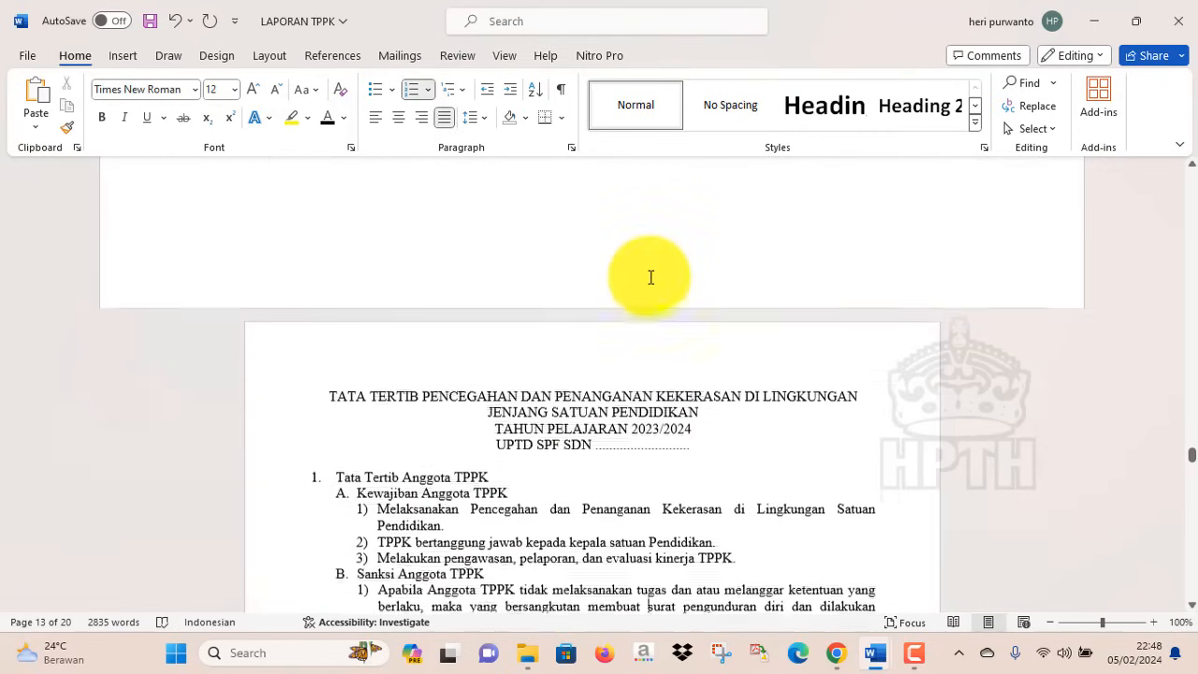
{"action": "key", "text": "Down"}
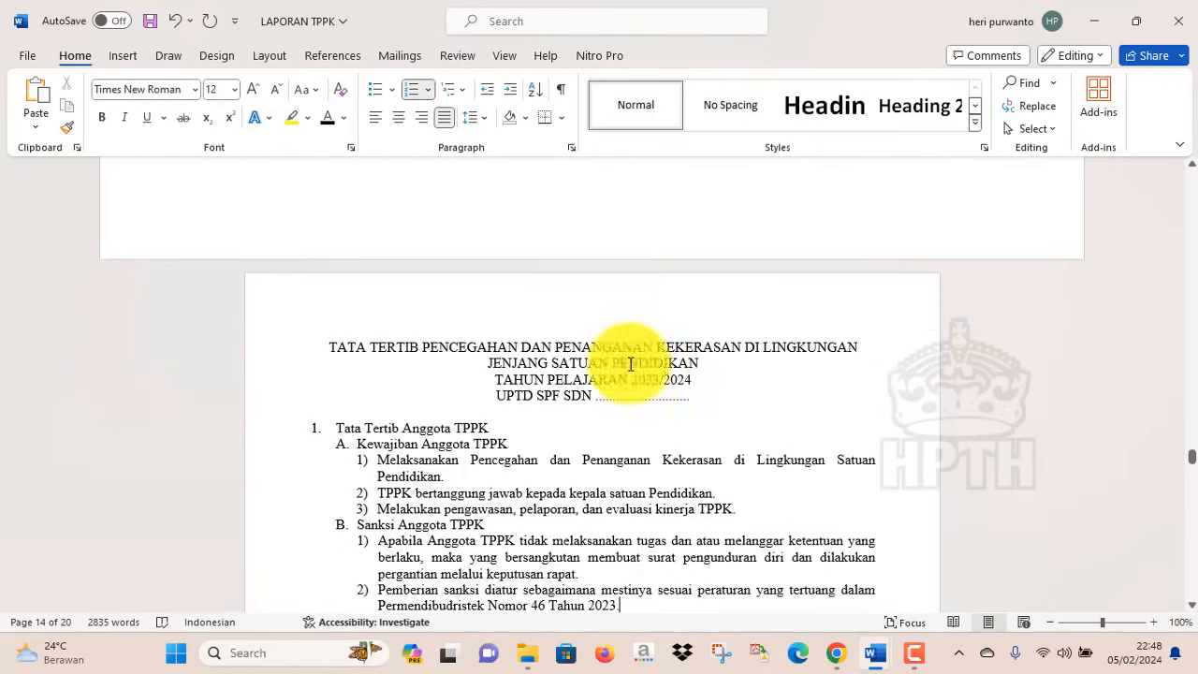
{"action": "left_click", "coordinate": [628, 363]}
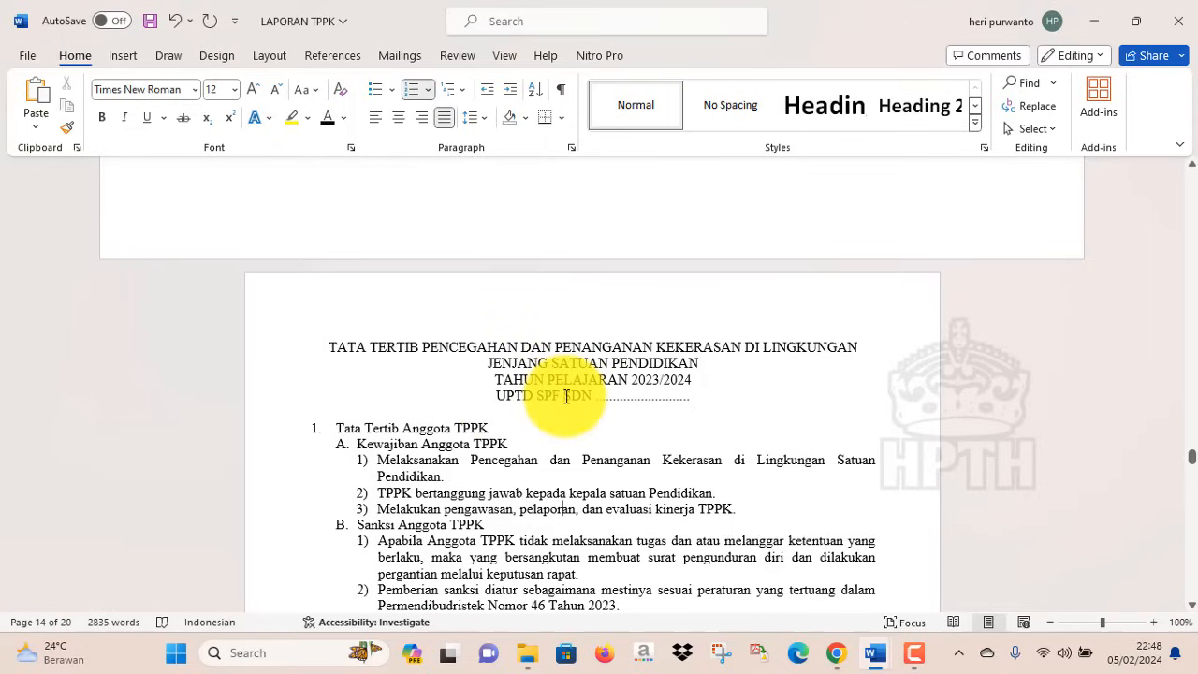
Read Tata Tertib Anggota TPPK, covering the members' obligations, the sanctions and the grounds for ending membership.
{"action": "key", "text": "Down"}
{"action": "key", "text": "Down"}
{"action": "key", "text": "Down"}
{"action": "key", "text": "Down"}
{"action": "key", "text": "Down"}
{"action": "key", "text": "Down"}
{"action": "key", "text": "Down"}
{"action": "key", "text": "Down"}
{"action": "key", "text": "Down"}
{"action": "key", "text": "Down"}
{"action": "key", "text": "Down"}
{"action": "key", "text": "Down"}
{"action": "key", "text": "Down"}
{"action": "key", "text": "Down"}
{"action": "key", "text": "Down"}
{"action": "key", "text": "Down"}
{"action": "key", "text": "Down"}
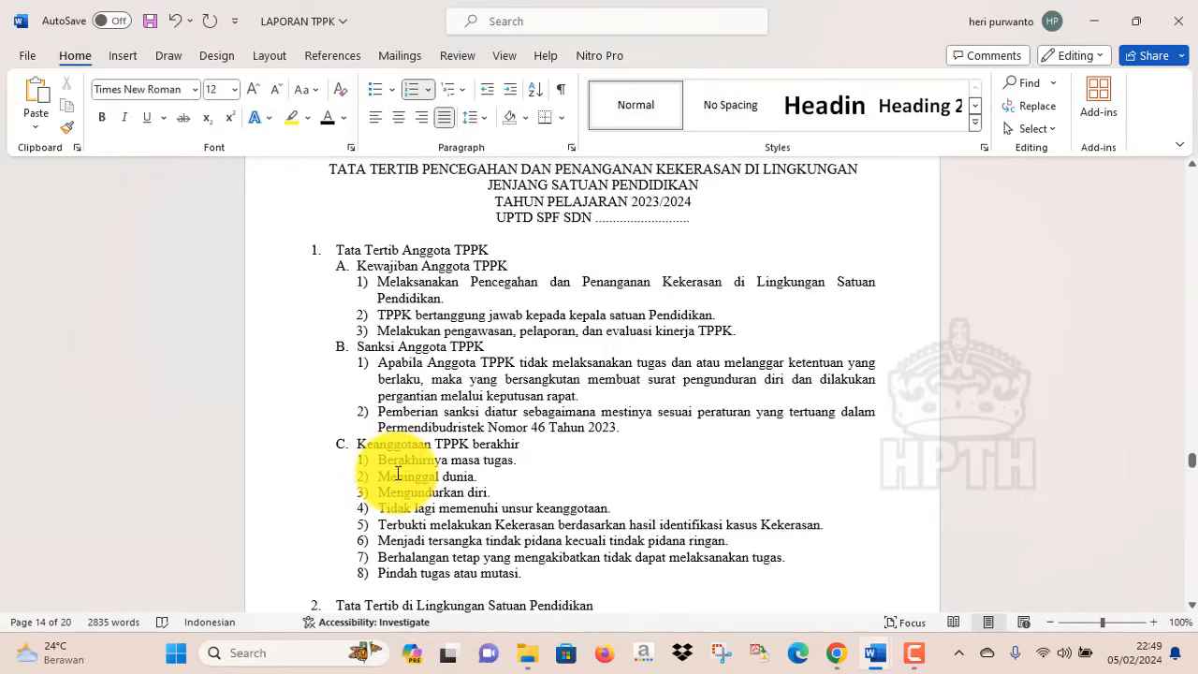
{"action": "left_click", "coordinate": [441, 393]}
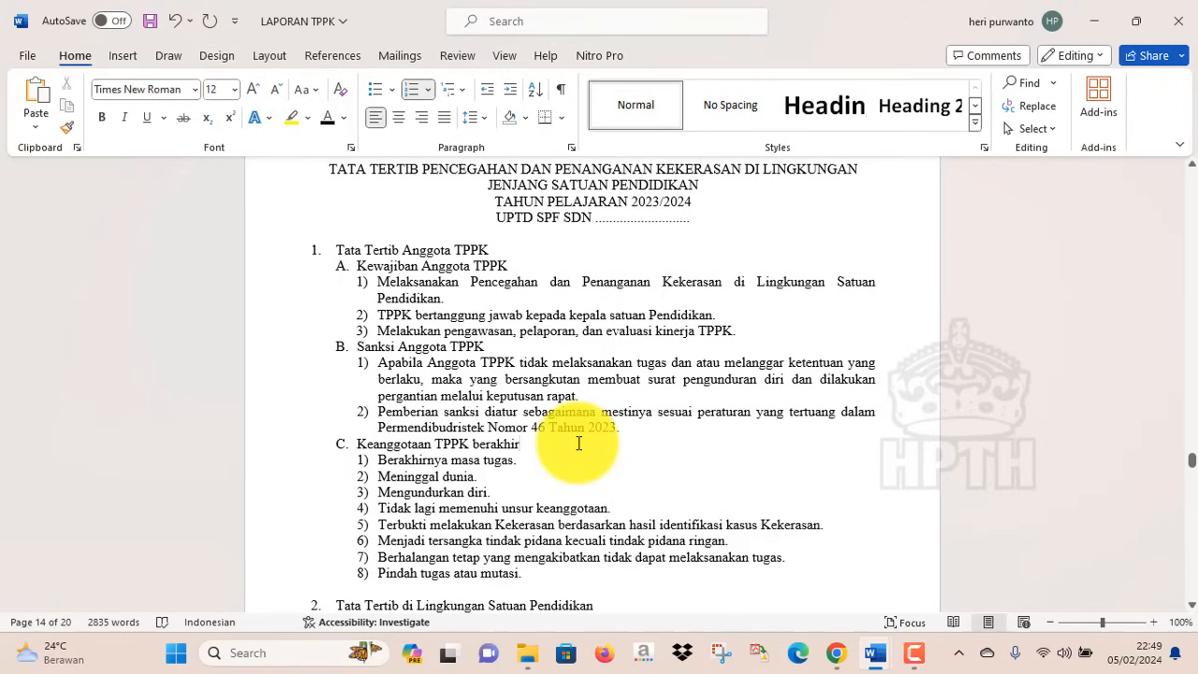
Read Tata Tertib di Lingkungan Satuan Pendidikan, including the prohibited forms of violence and the duty to report.
{"action": "key", "text": "Down"}
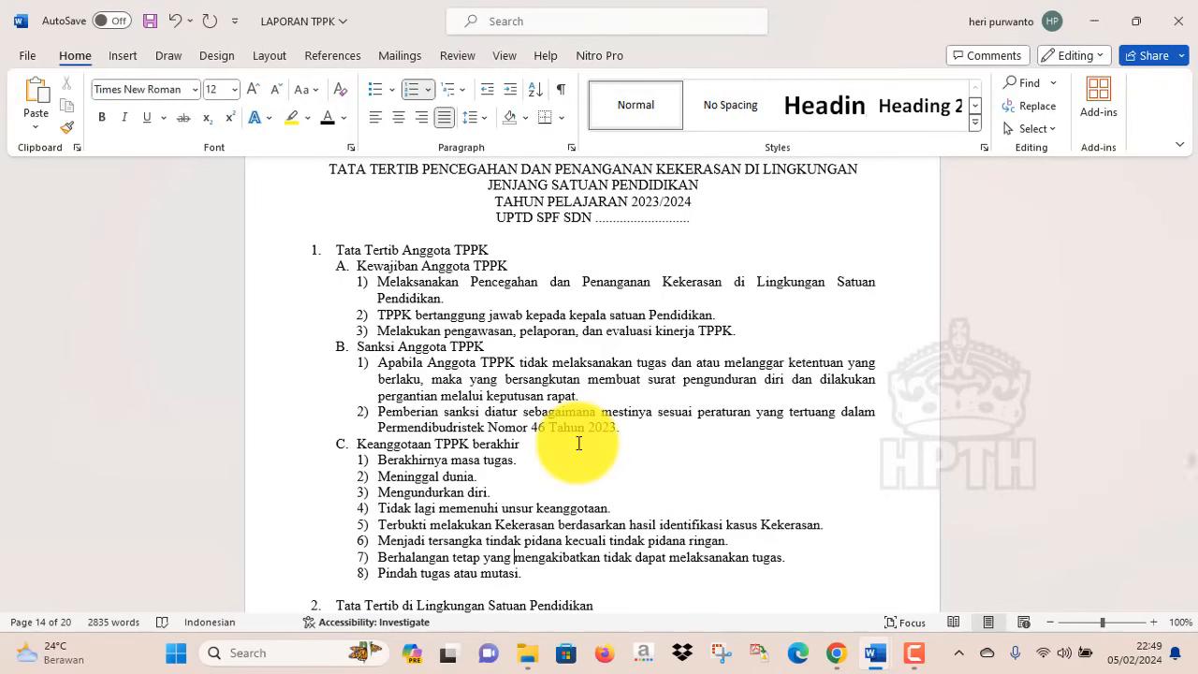
{"action": "key", "text": "Down"}
{"action": "key", "text": "Down"}
{"action": "key", "text": "Down"}
{"action": "key", "text": "Down"}
{"action": "key", "text": "Down"}
{"action": "key", "text": "Down"}
{"action": "key", "text": "Down"}
{"action": "key", "text": "Down"}
{"action": "key", "text": "Down"}
{"action": "key", "text": "Down"}
{"action": "key", "text": "Down"}
{"action": "key", "text": "Down"}
{"action": "key", "text": "Down"}
{"action": "key", "text": "Down"}
{"action": "key", "text": "Down"}
{"action": "key", "text": "Down"}
{"action": "key", "text": "Down"}
{"action": "key", "text": "Down"}
{"action": "key", "text": "Down"}
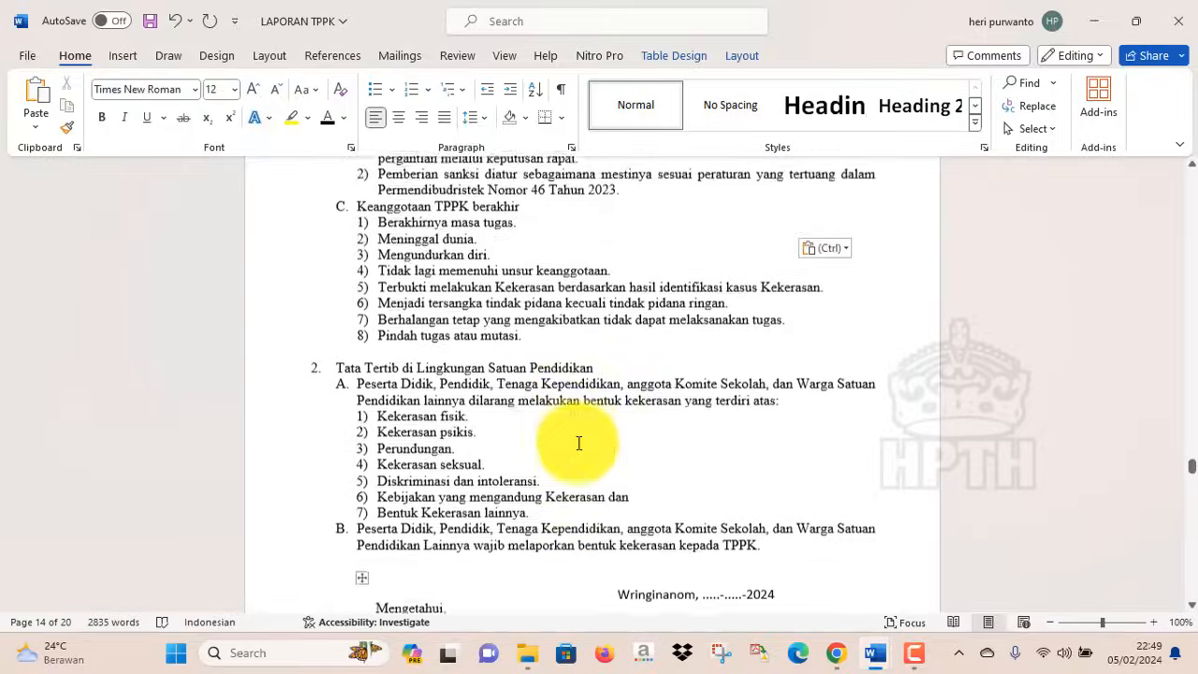
Check the date, Kepala and Koordinator TPPK entries in the signature block below the rules.
{"action": "key", "text": "Down"}
{"action": "key", "text": "Down"}
{"action": "key", "text": "Down"}
{"action": "key", "text": "Down"}
{"action": "key", "text": "Down"}
{"action": "key", "text": "Down"}
{"action": "key", "text": "Down"}
{"action": "key", "text": "Down"}
{"action": "key", "text": "Down"}
{"action": "key", "text": "Down"}
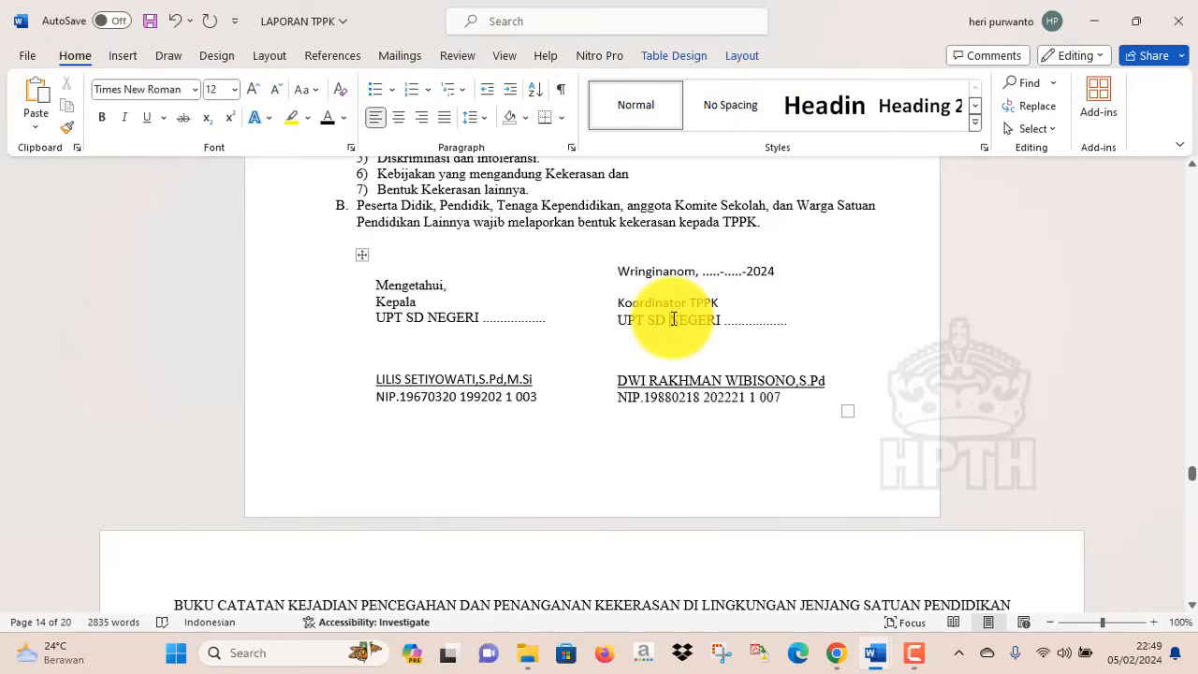
Examine the BUKU CATATAN KEJADIAN page, including its title, school name line and incident table columns.
{"action": "key", "text": "Down"}
{"action": "key", "text": "ctrl+v"}
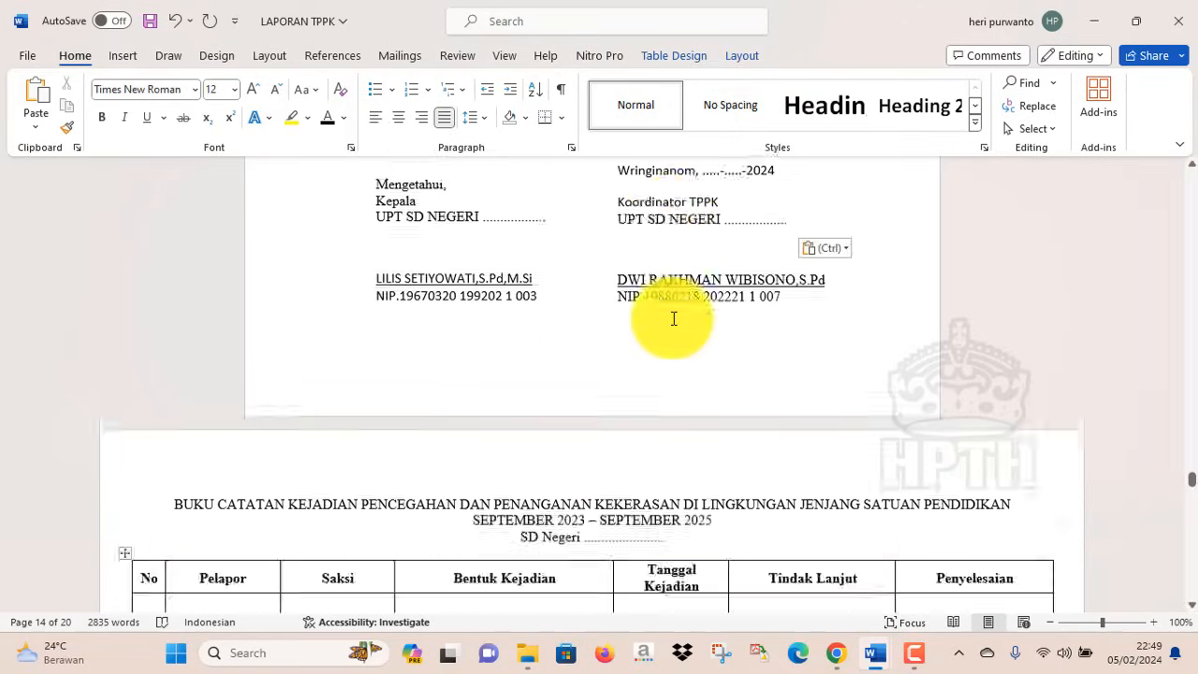
{"action": "scroll", "coordinate": [673, 319], "scroll_direction": "down", "scroll_amount": 5}
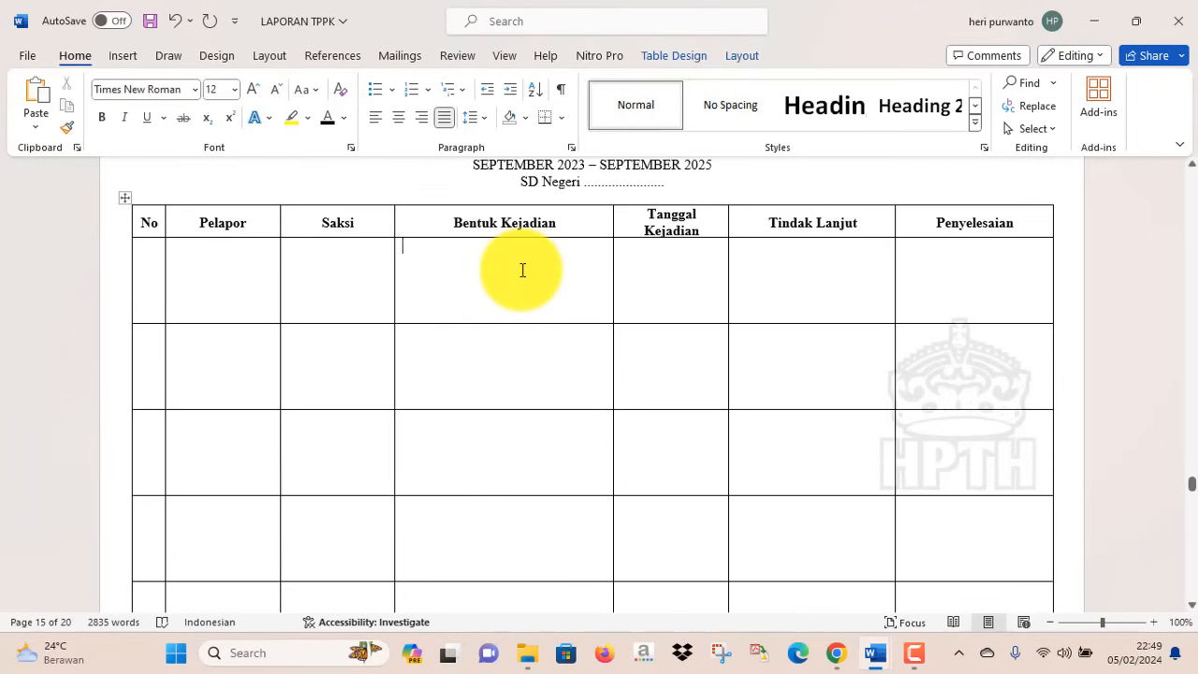
{"action": "scroll", "coordinate": [523, 269], "scroll_direction": "up", "scroll_amount": 3}
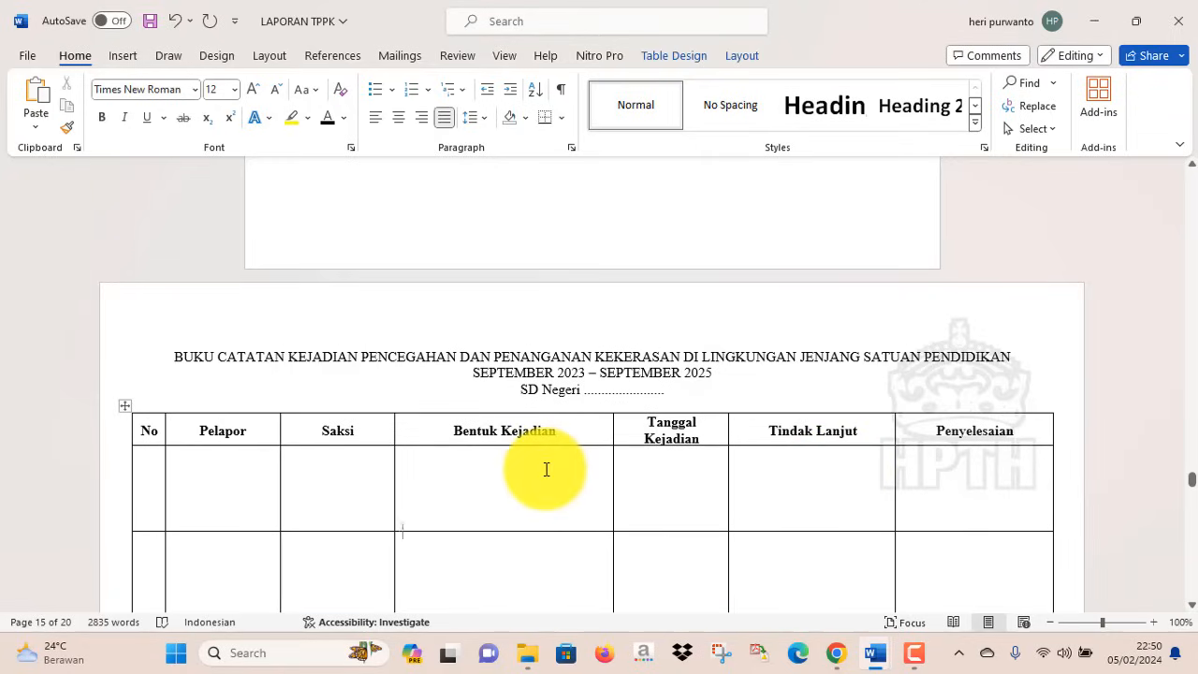
Skim the remaining blank incident log pages through to the ANGGARAN KEGIATAN page.
{"action": "key", "text": "ctrl+v"}
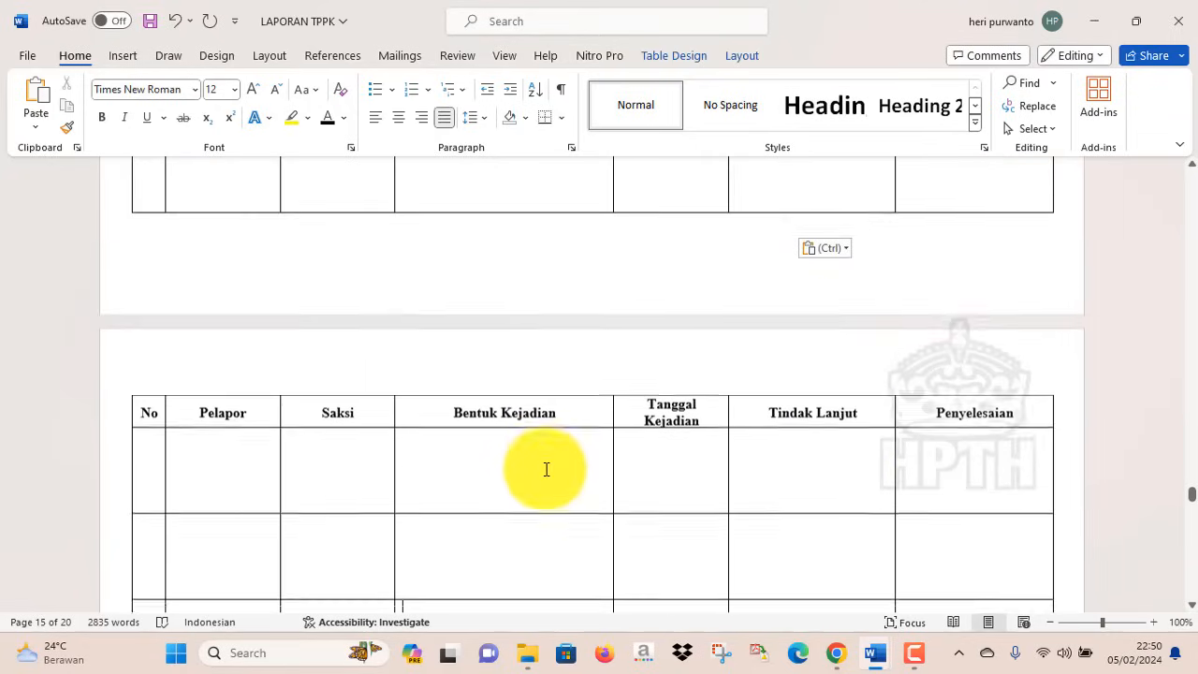
{"action": "scroll", "coordinate": [547, 469], "scroll_direction": "down", "scroll_amount": 10}
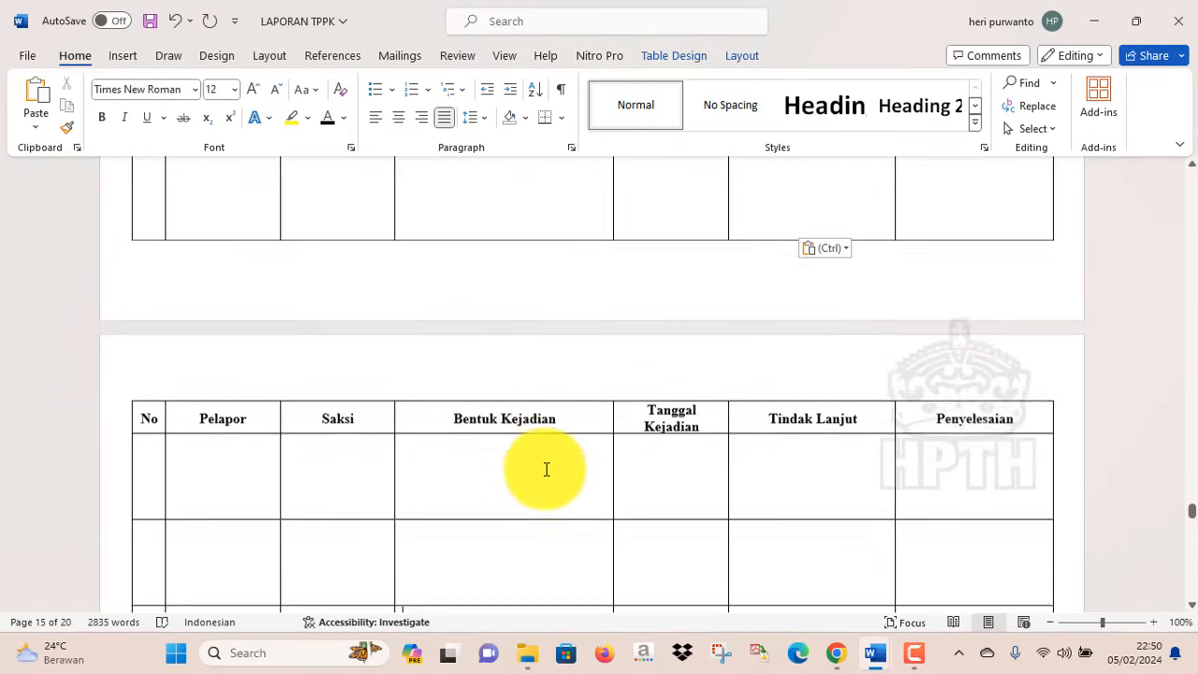
{"action": "scroll", "coordinate": [547, 469], "scroll_direction": "down", "scroll_amount": 5}
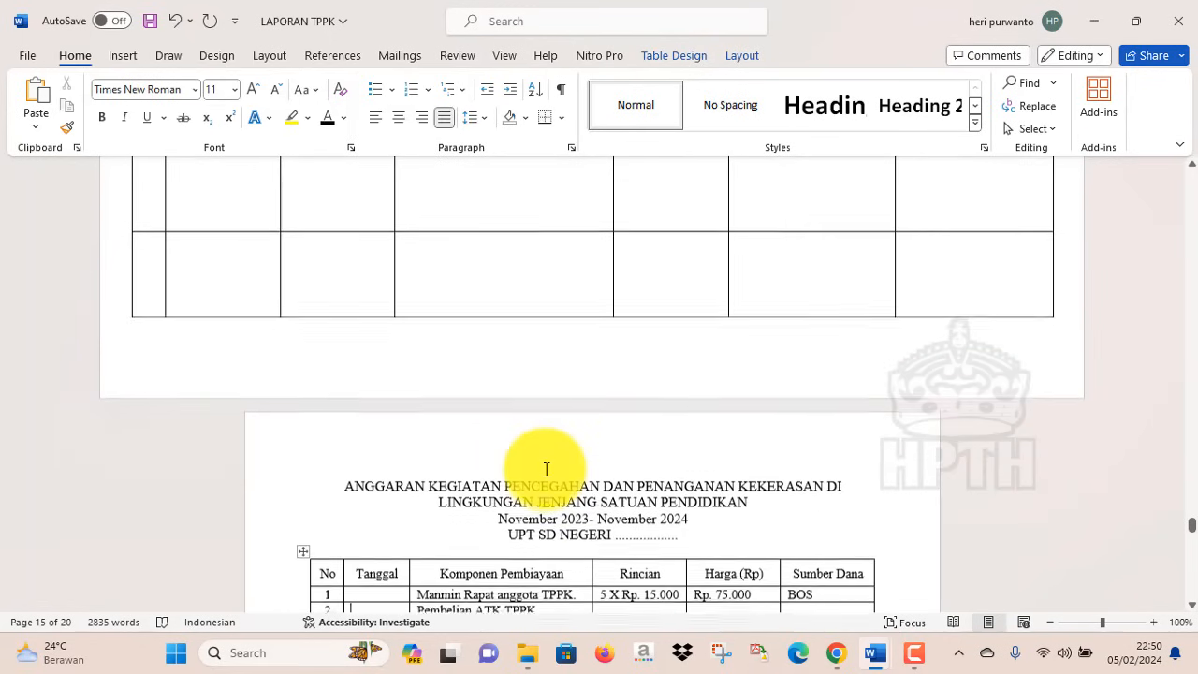
Examine the ANGGARAN KEGIATAN page, from its period and school lines to the Tanggal and Komponen Pembiayaan entries.
{"action": "scroll", "coordinate": [546, 468], "scroll_direction": "down", "scroll_amount": 4}
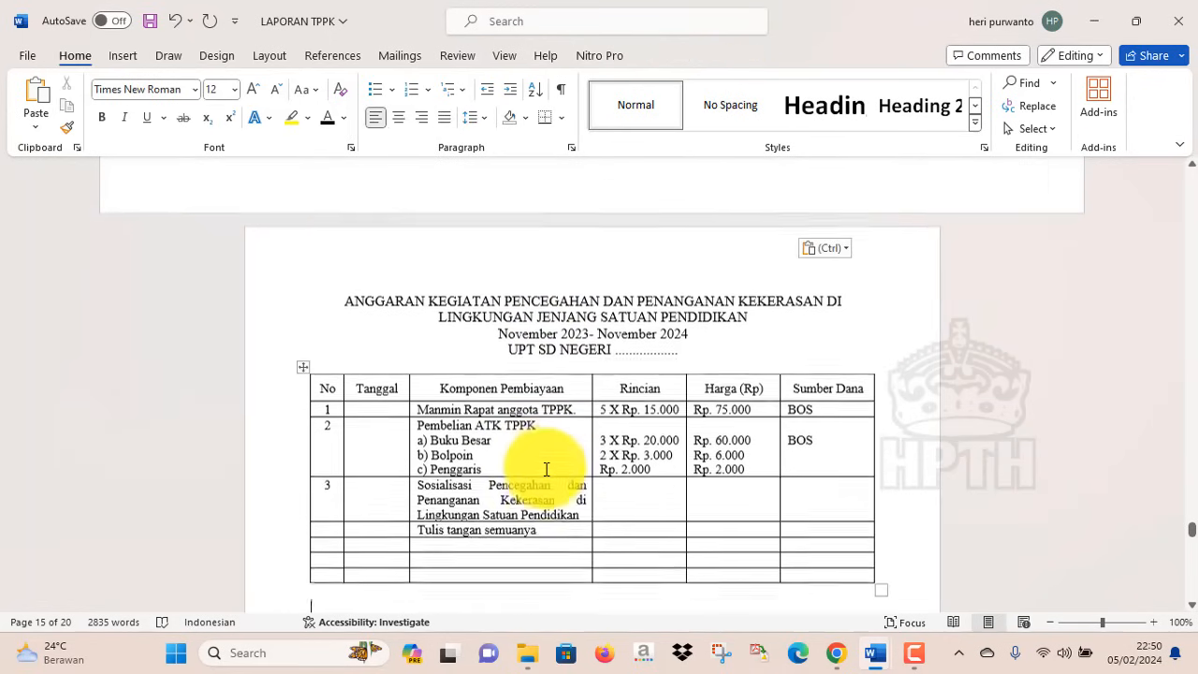
{"action": "scroll", "coordinate": [547, 469], "scroll_direction": "down", "scroll_amount": 1}
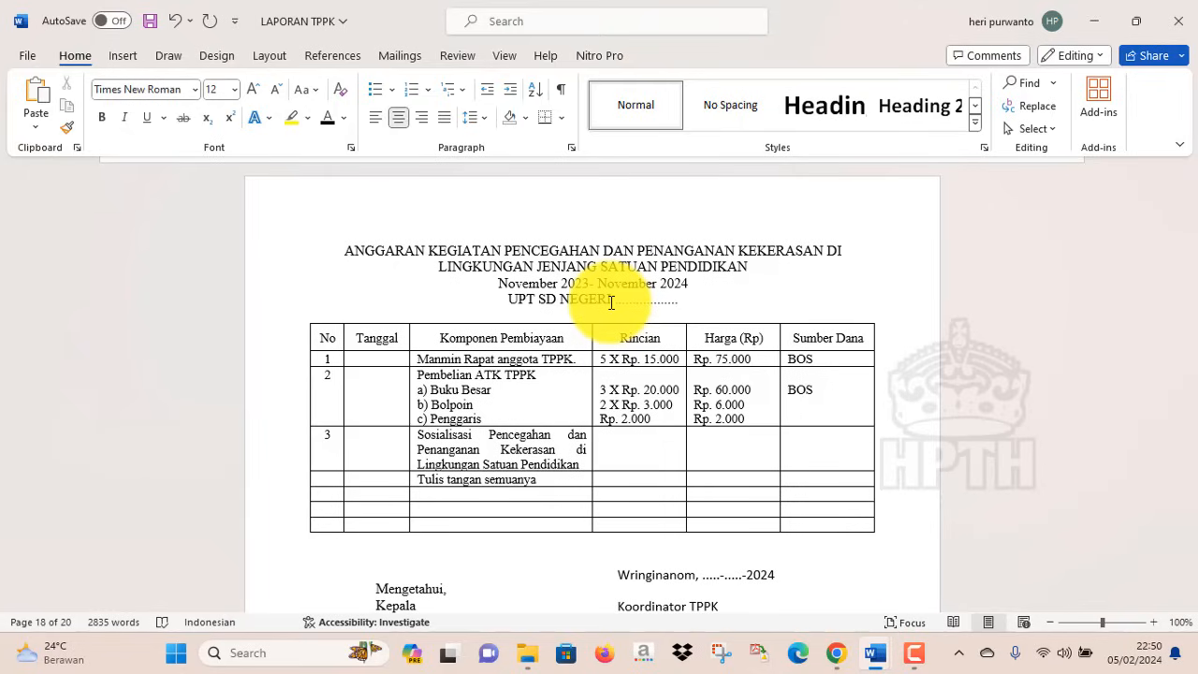
{"action": "double_click", "coordinate": [695, 281]}
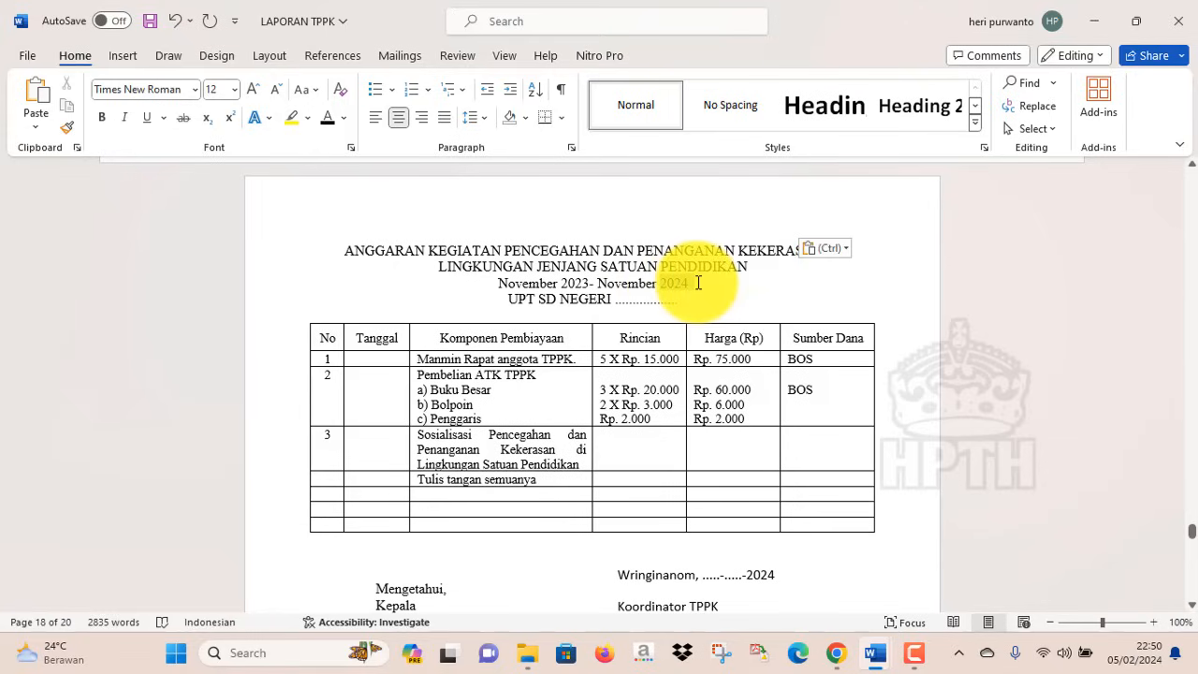
{"action": "left_click", "coordinate": [539, 310]}
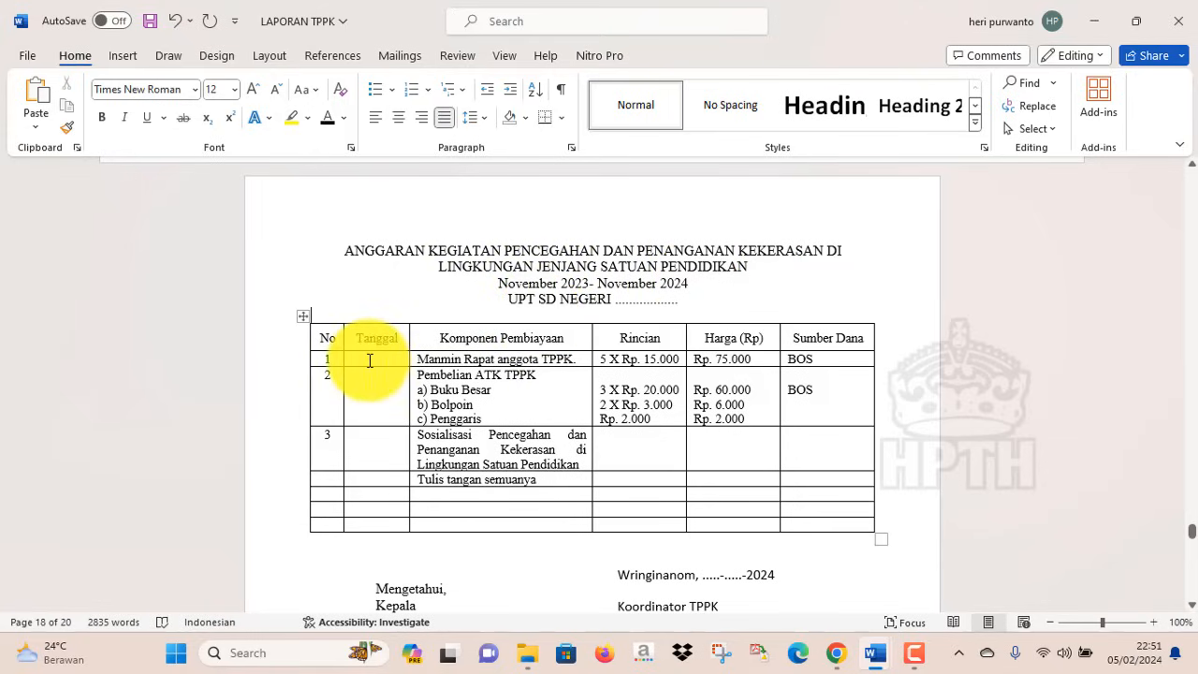
{"action": "left_click", "coordinate": [402, 356]}
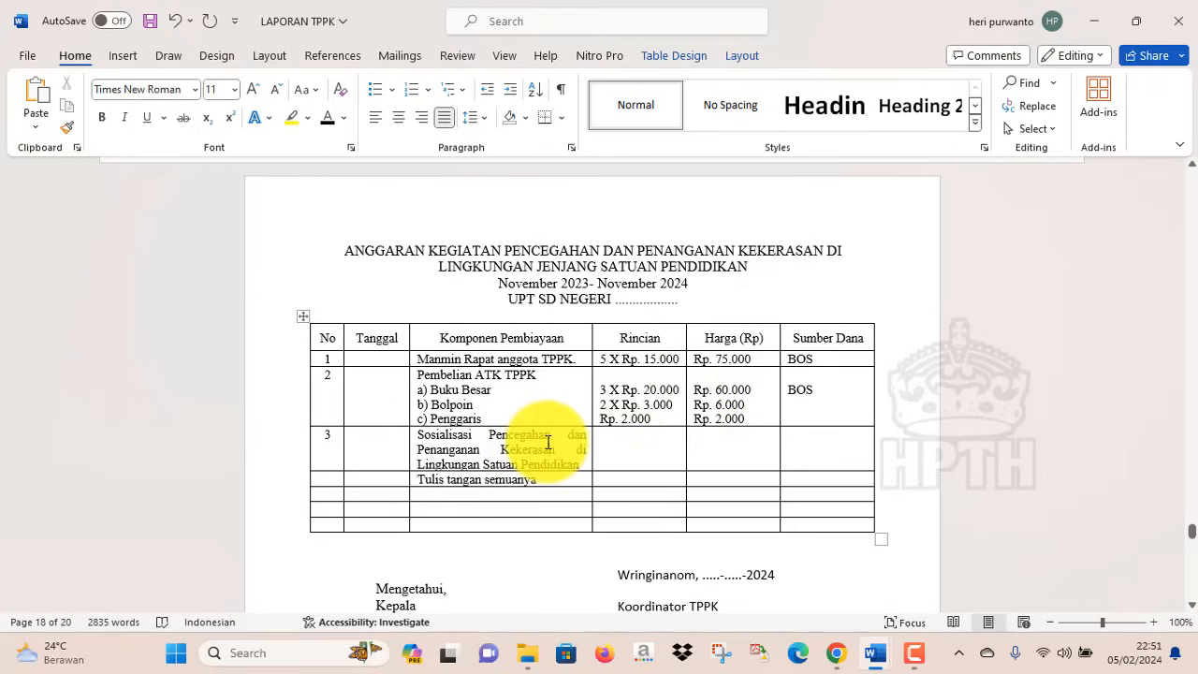
Review the remaining budget rows and the Kepala side of the signature block beneath the table.
{"action": "key", "text": "Down"}
{"action": "key", "text": "Down"}
{"action": "key", "text": "Down"}
{"action": "key", "text": "Down"}
{"action": "key", "text": "Down"}
{"action": "key", "text": "Down"}
{"action": "key", "text": "Down"}
{"action": "key", "text": "Down"}
{"action": "key", "text": "Down"}
{"action": "key", "text": "Down"}
{"action": "key", "text": "Down"}
{"action": "key", "text": "Down"}
{"action": "key", "text": "Down"}
{"action": "key", "text": "Down"}
{"action": "key", "text": "Down"}
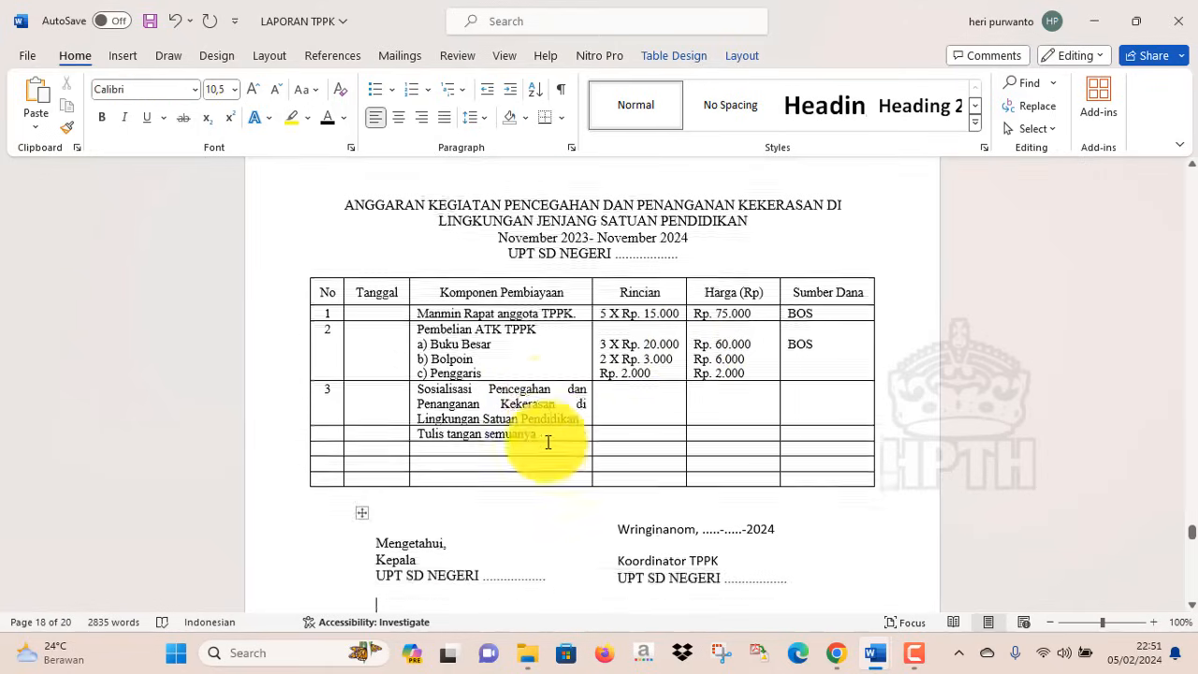
{"action": "key", "text": "Down"}
{"action": "key", "text": "Down"}
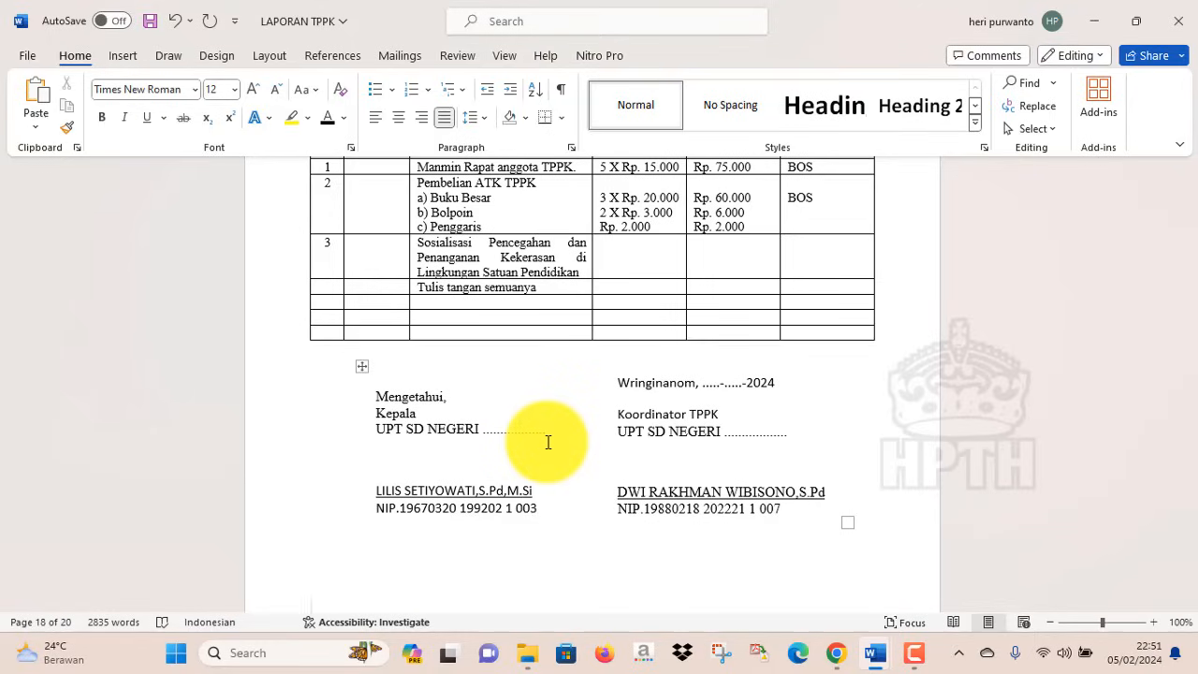
Check the Koordinator TPPK side of the budget signature block and continue to the end of the page.
{"action": "left_click", "coordinate": [733, 416]}
{"action": "key", "text": "Down"}
{"action": "key", "text": "Down"}
{"action": "key", "text": "Down"}
{"action": "key", "text": "Down"}
{"action": "key", "text": "Down"}
{"action": "key", "text": "Down"}
{"action": "key", "text": "Down"}
{"action": "key", "text": "Down"}
{"action": "key", "text": "Down"}
{"action": "key", "text": "Down"}
{"action": "key", "text": "Down"}
{"action": "key", "text": "Down"}
{"action": "key", "text": "Down"}
{"action": "key", "text": "Down"}
{"action": "key", "text": "Down"}
{"action": "key", "text": "Down"}
{"action": "key", "text": "Down"}
{"action": "key", "text": "Down"}
{"action": "key", "text": "Down"}
{"action": "key", "text": "Down"}
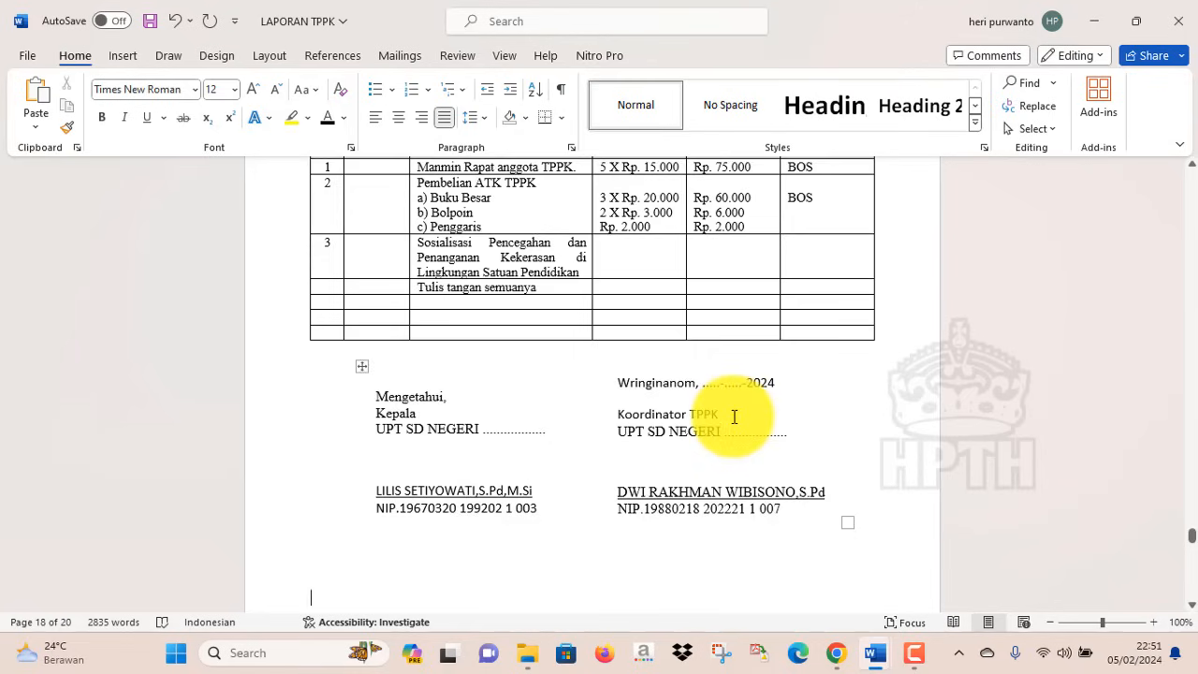
Continue past the budget signature block to the activity report page and examine its title, period and school lines.
{"action": "key", "text": "Down"}
{"action": "key", "text": "Down"}
{"action": "key", "text": "Down"}
{"action": "key", "text": "Down"}
{"action": "key", "text": "Down"}
{"action": "key", "text": "Down"}
{"action": "key", "text": "Down"}
{"action": "key", "text": "Down"}
{"action": "key", "text": "Down"}
{"action": "key", "text": "Down"}
{"action": "key", "text": "Down"}
{"action": "key", "text": "Down"}
{"action": "key", "text": "Down"}
{"action": "key", "text": "Down"}
{"action": "key", "text": "Down"}
{"action": "key", "text": "Down"}
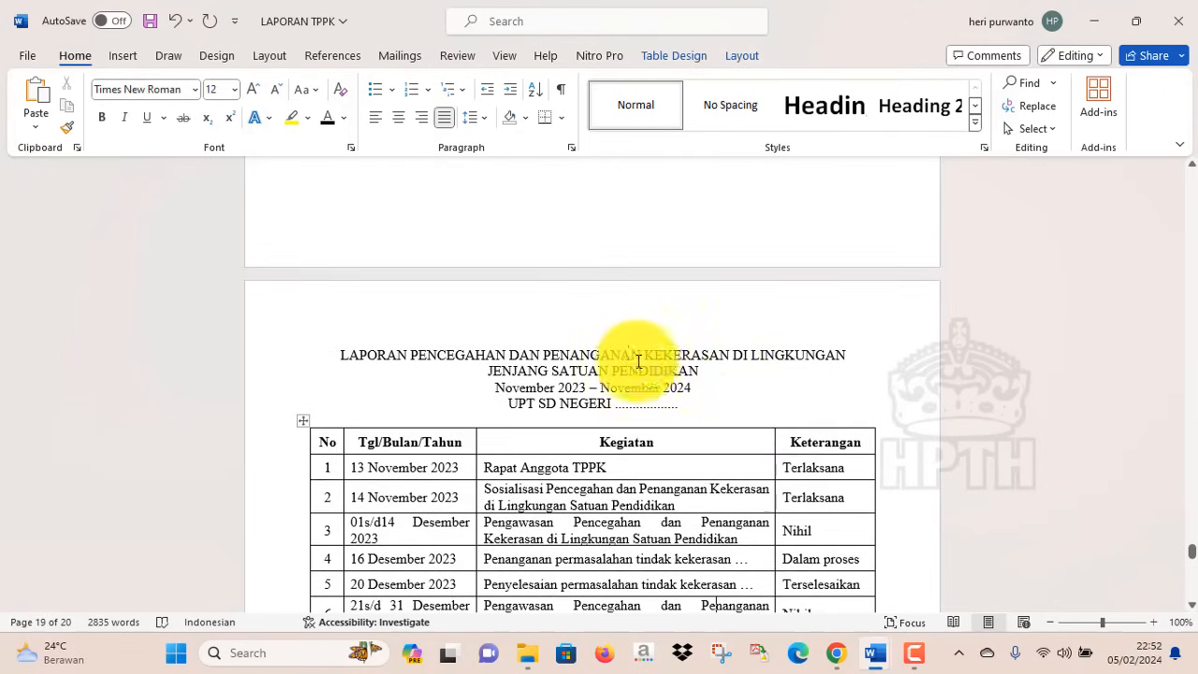
{"action": "left_click", "coordinate": [627, 353]}
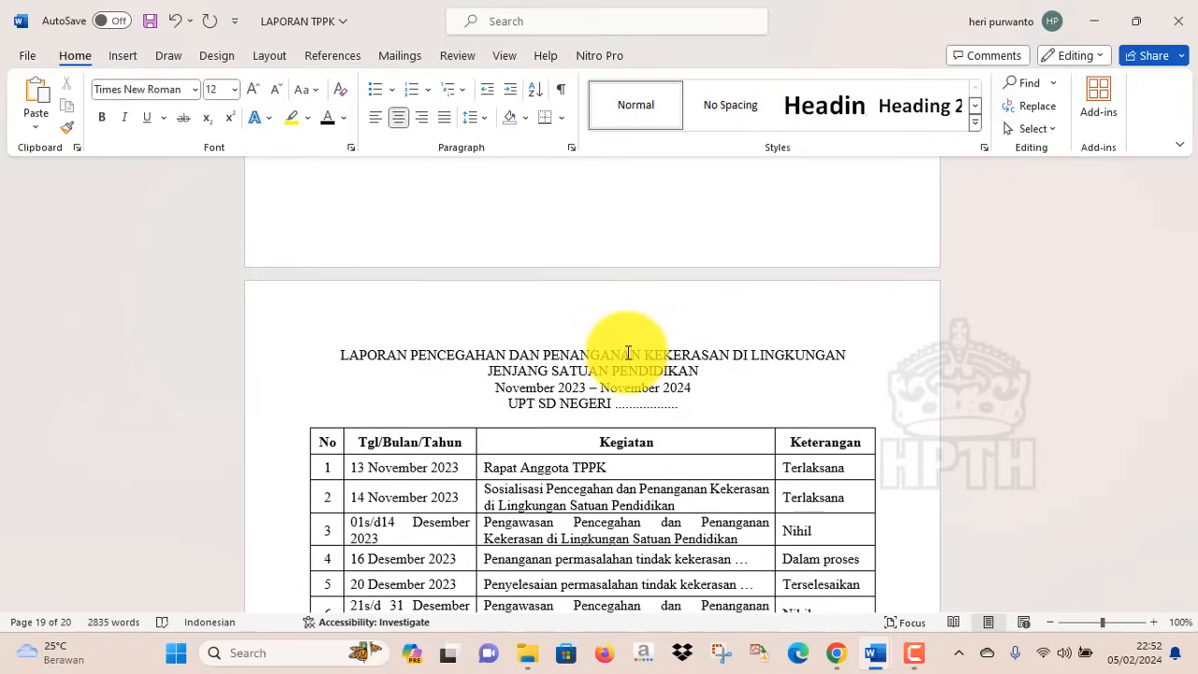
Review the activity report table's Tgl/Bulan/Tahun, Kegiatan and Keterangan entries down to the blank rows.
{"action": "left_click", "coordinate": [580, 486]}
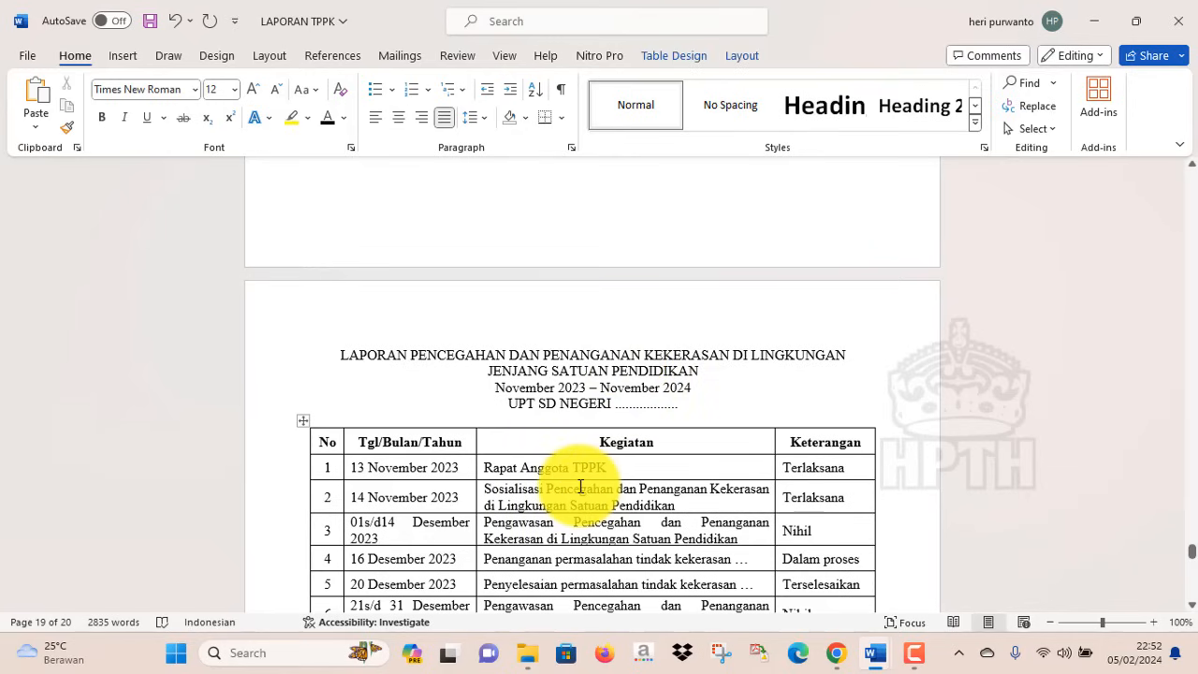
{"action": "key", "text": "Down"}
{"action": "key", "text": "Down"}
{"action": "key", "text": "Down"}
{"action": "key", "text": "Down"}
{"action": "key", "text": "Down"}
{"action": "key", "text": "Down"}
{"action": "key", "text": "Down"}
{"action": "key", "text": "Down"}
{"action": "key", "text": "Down"}
{"action": "key", "text": "Down"}
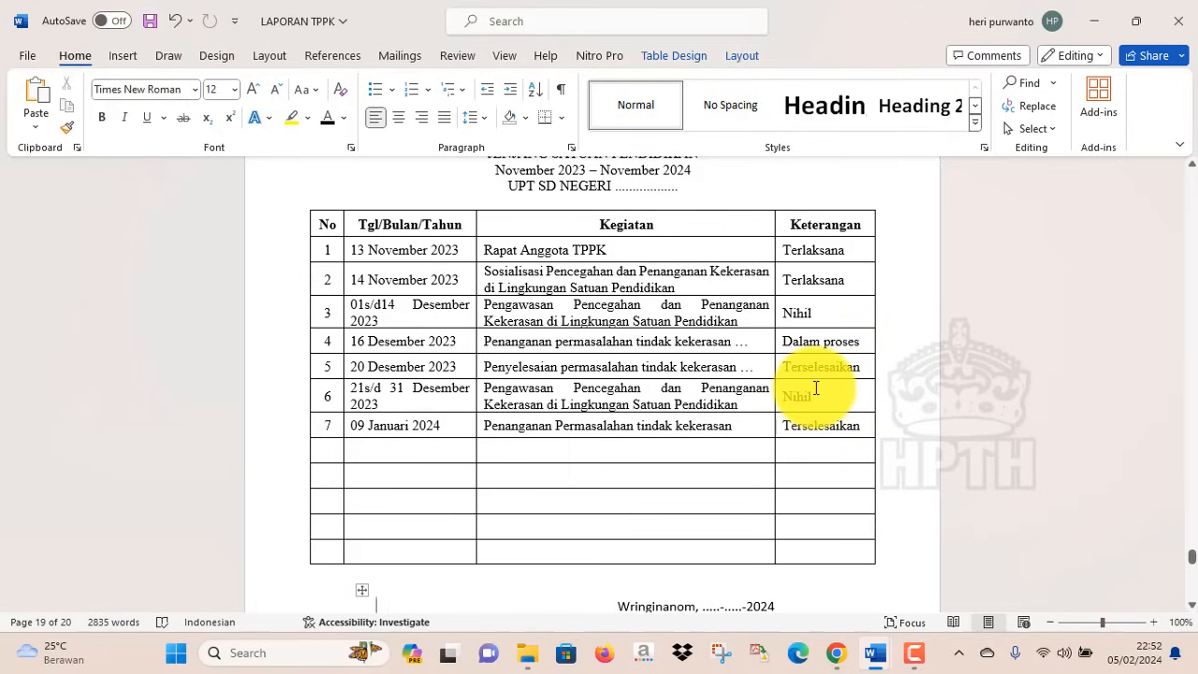
{"action": "double_click", "coordinate": [833, 249]}
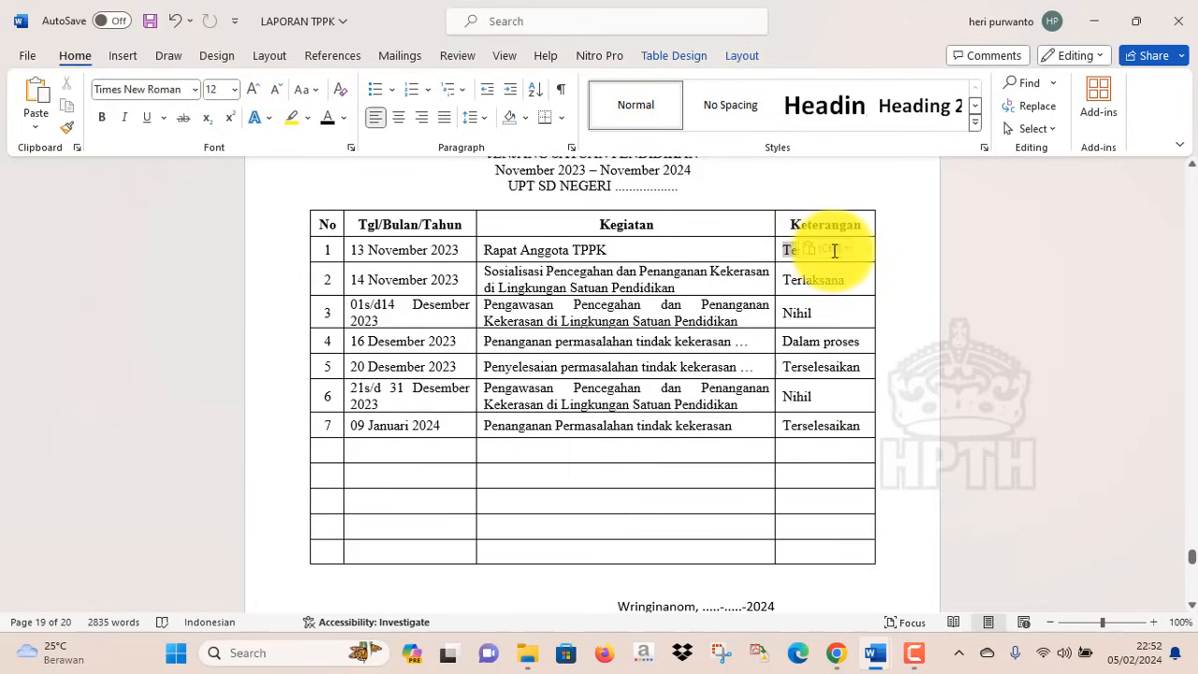
{"action": "left_click", "coordinate": [729, 391]}
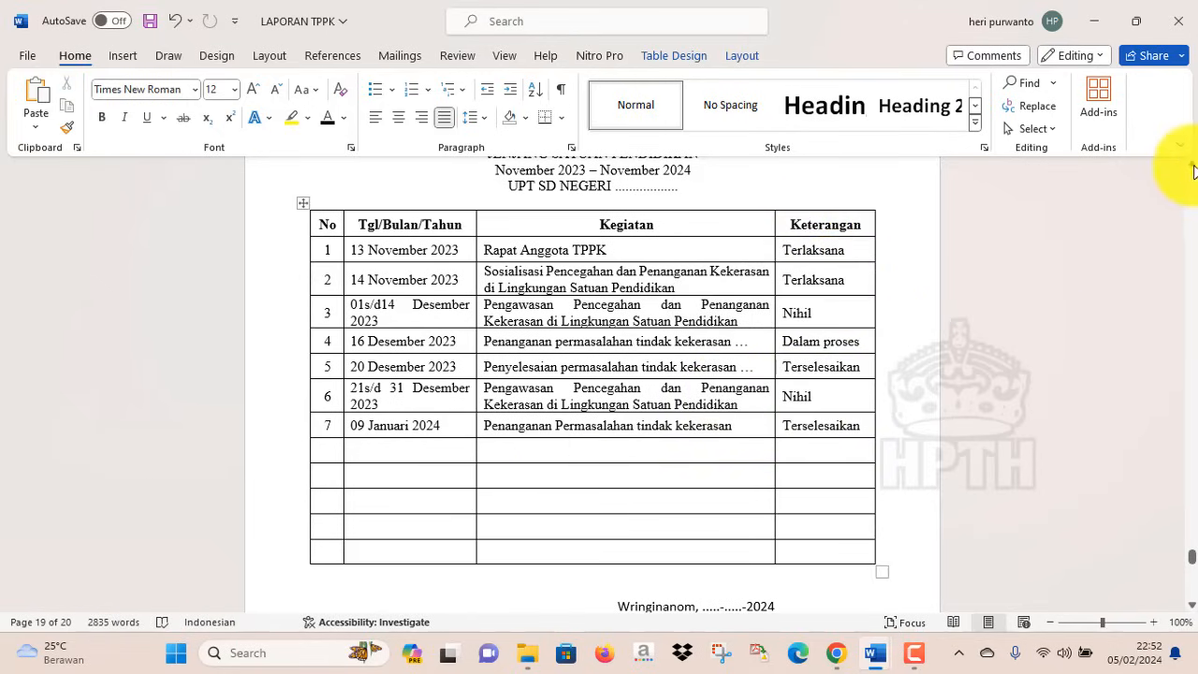
Recheck the dates and activities in the activity report from row 3 through the blank rows.
{"action": "scroll", "coordinate": [1193, 171], "scroll_direction": "up", "scroll_amount": 2}
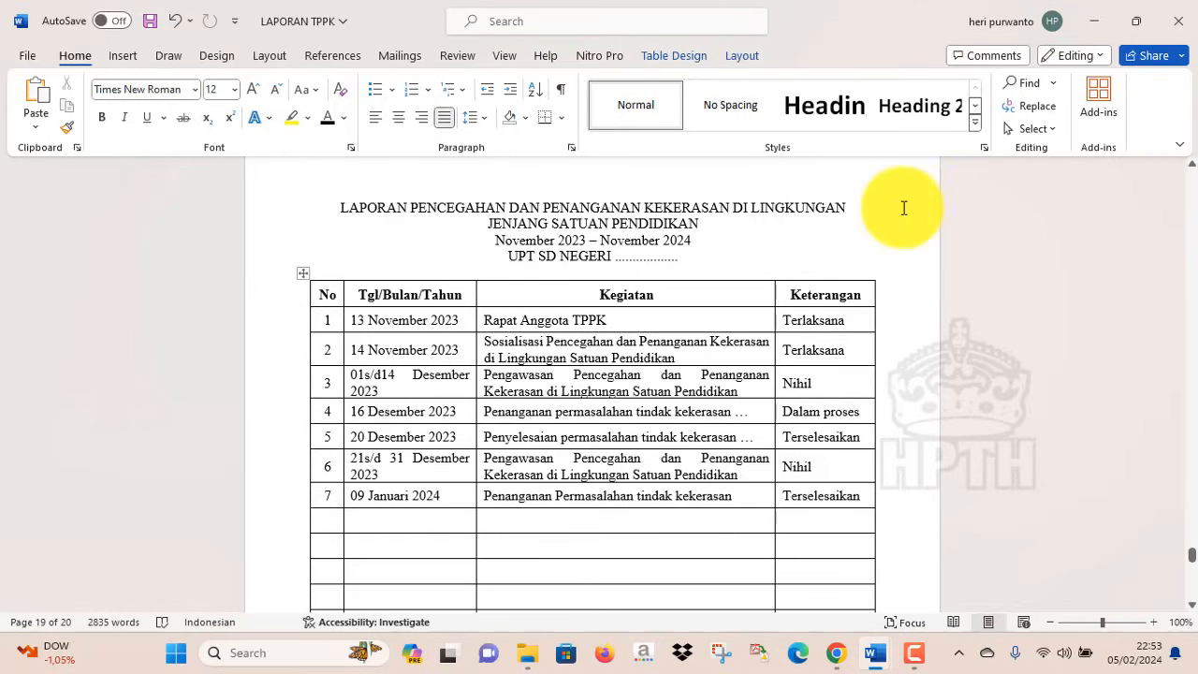
{"action": "left_click_drag", "start_coordinate": [370, 375], "coordinate": [524, 502]}
{"action": "left_click", "coordinate": [666, 383]}
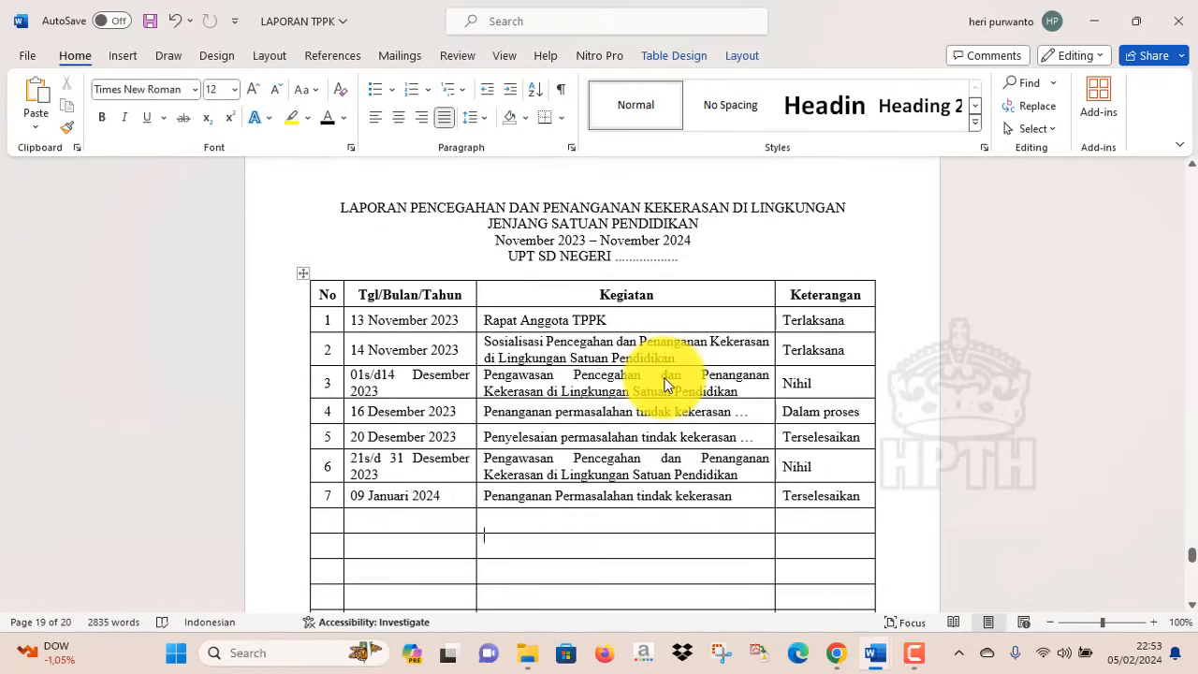
Move on to the SURAT PERNYATAAN MENDAFTAR page and examine its heading, identity fields and first numbered statements.
{"action": "key", "text": "Down"}
{"action": "key", "text": "Down"}
{"action": "key", "text": "Down"}
{"action": "key", "text": "Down"}
{"action": "key", "text": "Down"}
{"action": "key", "text": "Down"}
{"action": "key", "text": "Down"}
{"action": "key", "text": "Down"}
{"action": "key", "text": "Down"}
{"action": "key", "text": "Down"}
{"action": "key", "text": "Down"}
{"action": "key", "text": "Down"}
{"action": "key", "text": "Down"}
{"action": "key", "text": "Down"}
{"action": "key", "text": "Down"}
{"action": "key", "text": "Down"}
{"action": "key", "text": "Down"}
{"action": "key", "text": "Down"}
{"action": "key", "text": "Down"}
{"action": "key", "text": "Down"}
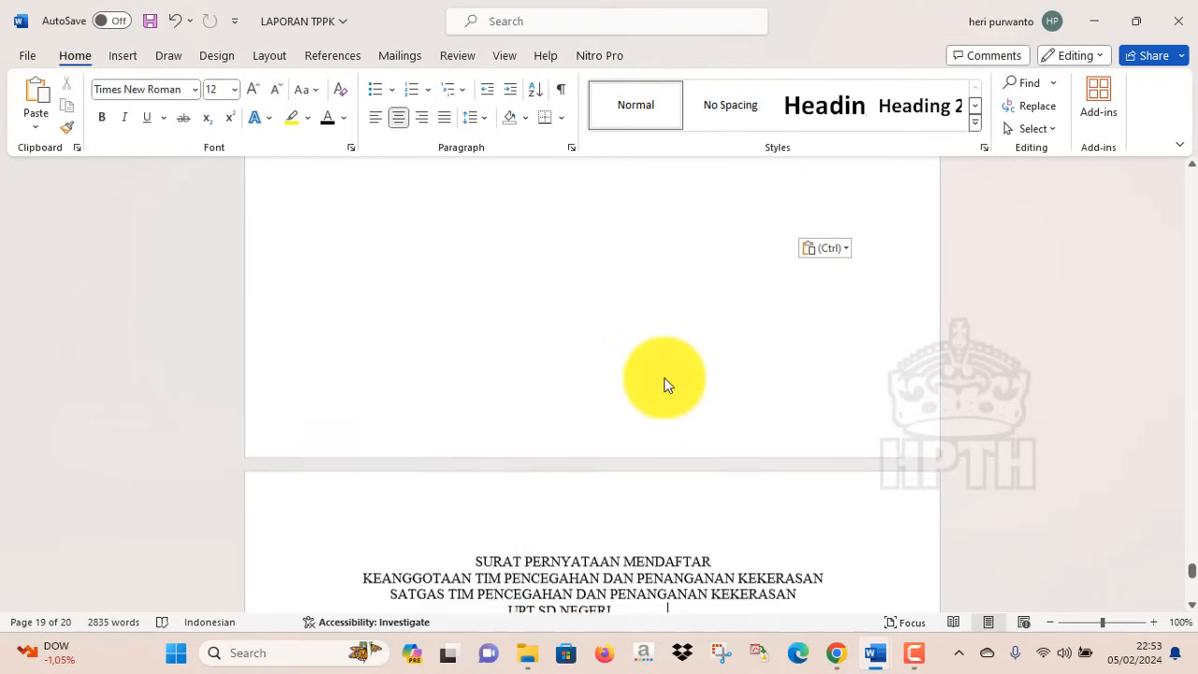
{"action": "key", "text": "Down"}
{"action": "key", "text": "Down"}
{"action": "key", "text": "Down"}
{"action": "key", "text": "Down"}
{"action": "key", "text": "Down"}
{"action": "key", "text": "Down"}
{"action": "key", "text": "Down"}
{"action": "key", "text": "Down"}
{"action": "key", "text": "Down"}
{"action": "key", "text": "Down"}
{"action": "key", "text": "Down"}
{"action": "key", "text": "Down"}
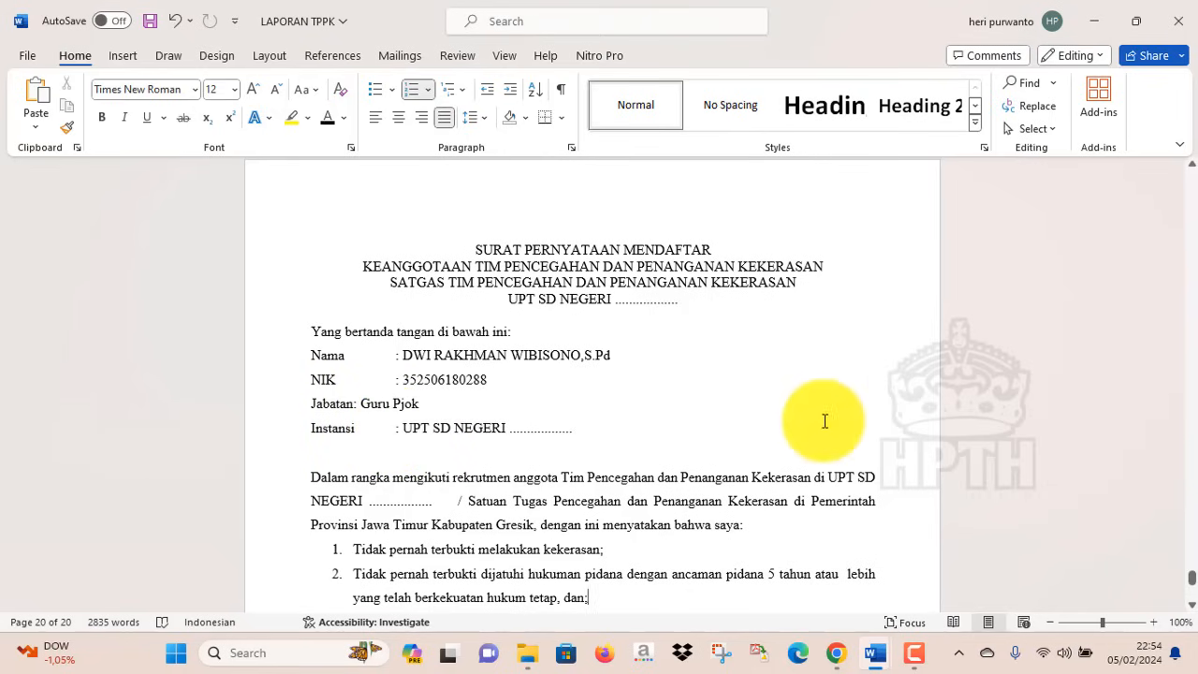
Read the rest of the statement letter through its date, Materai and signature lines, and return to the report's opening pages.
{"action": "left_click", "coordinate": [640, 446]}
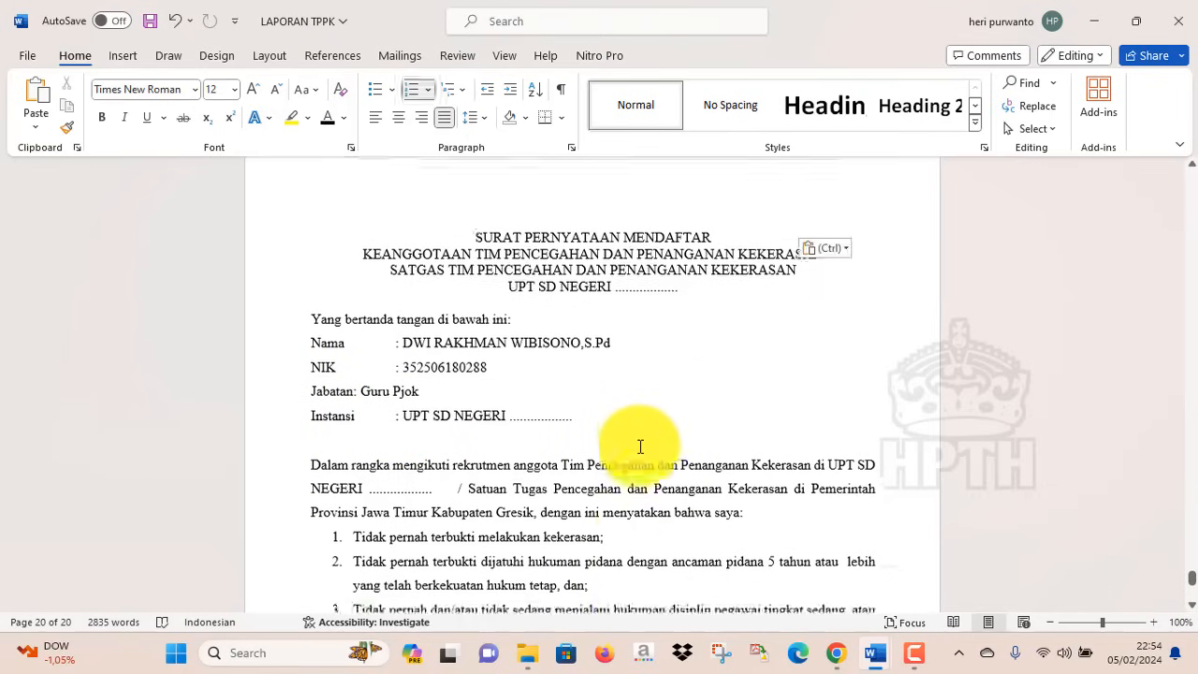
{"action": "key", "text": "ctrl+End"}
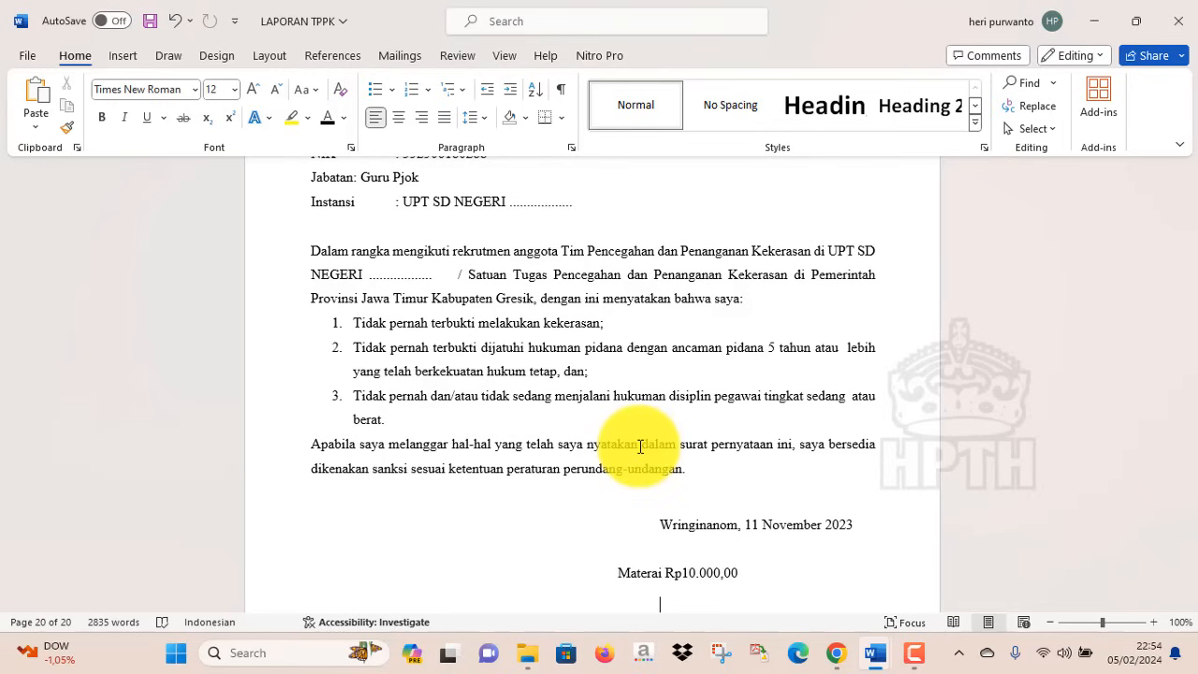
{"action": "scroll", "coordinate": [640, 446], "scroll_direction": "down", "scroll_amount": 1}
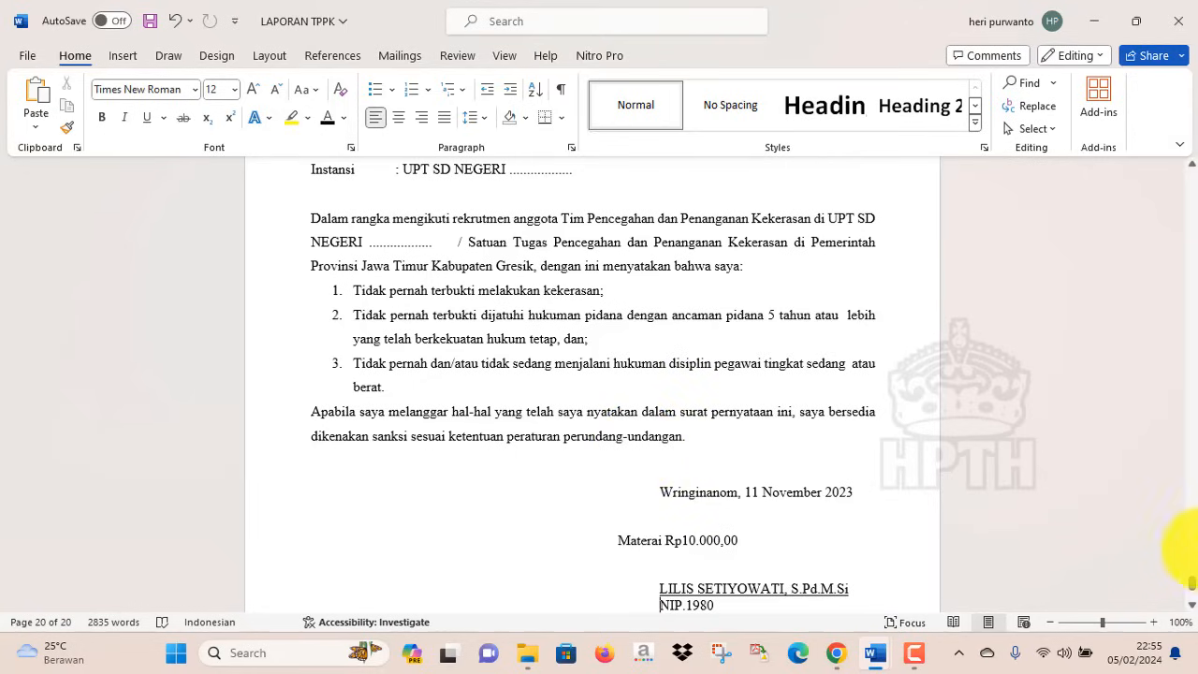
{"action": "left_click_drag", "start_coordinate": [1192, 589], "coordinate": [1192, 197]}
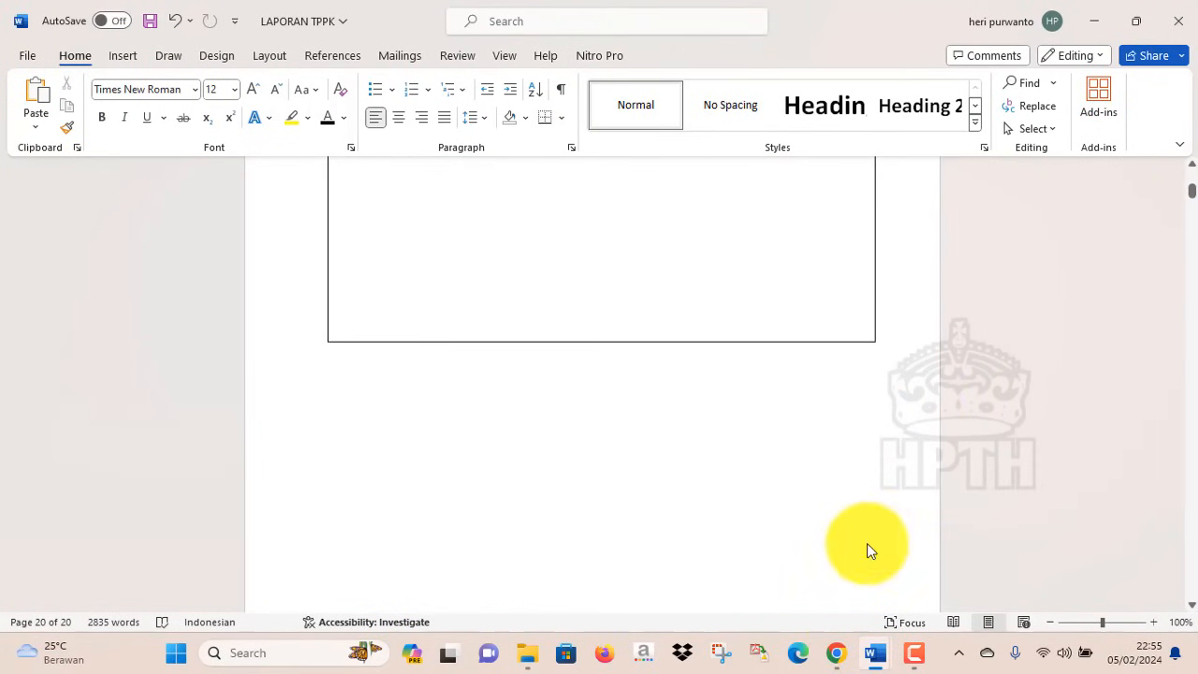
Switch to Chrome, inspect the Bukti Dukung upload options and the computer's Downloads folder, and leave without choosing a document.
{"action": "left_click", "coordinate": [836, 652]}
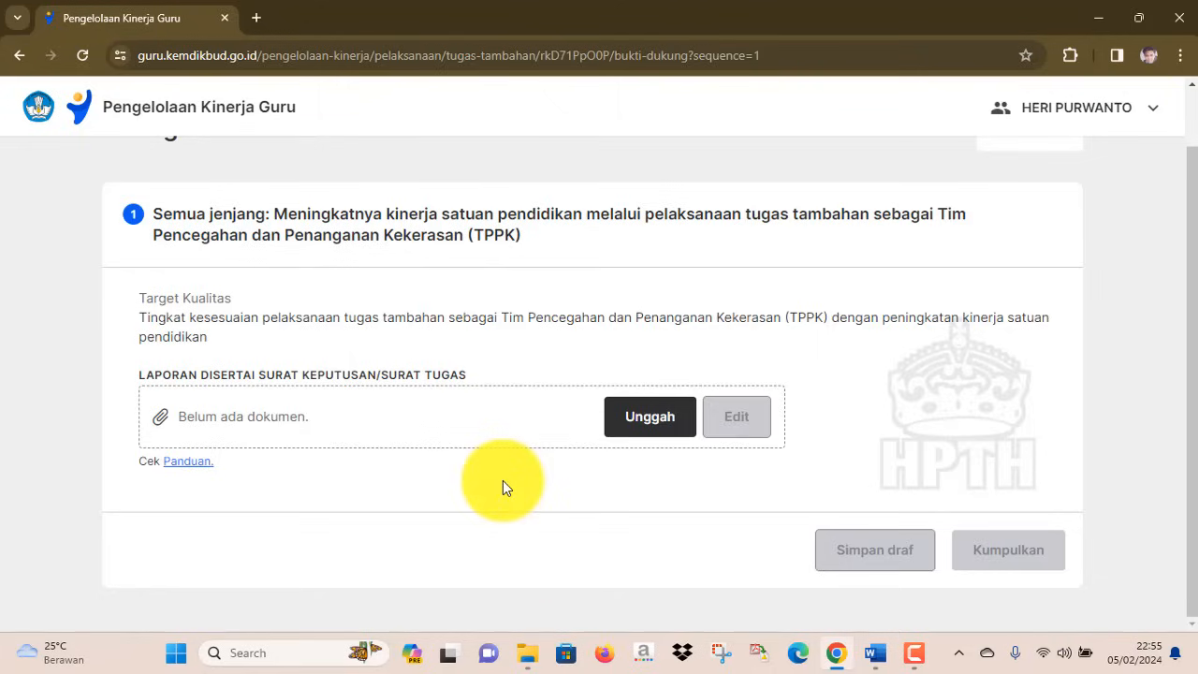
{"action": "left_click", "coordinate": [638, 419]}
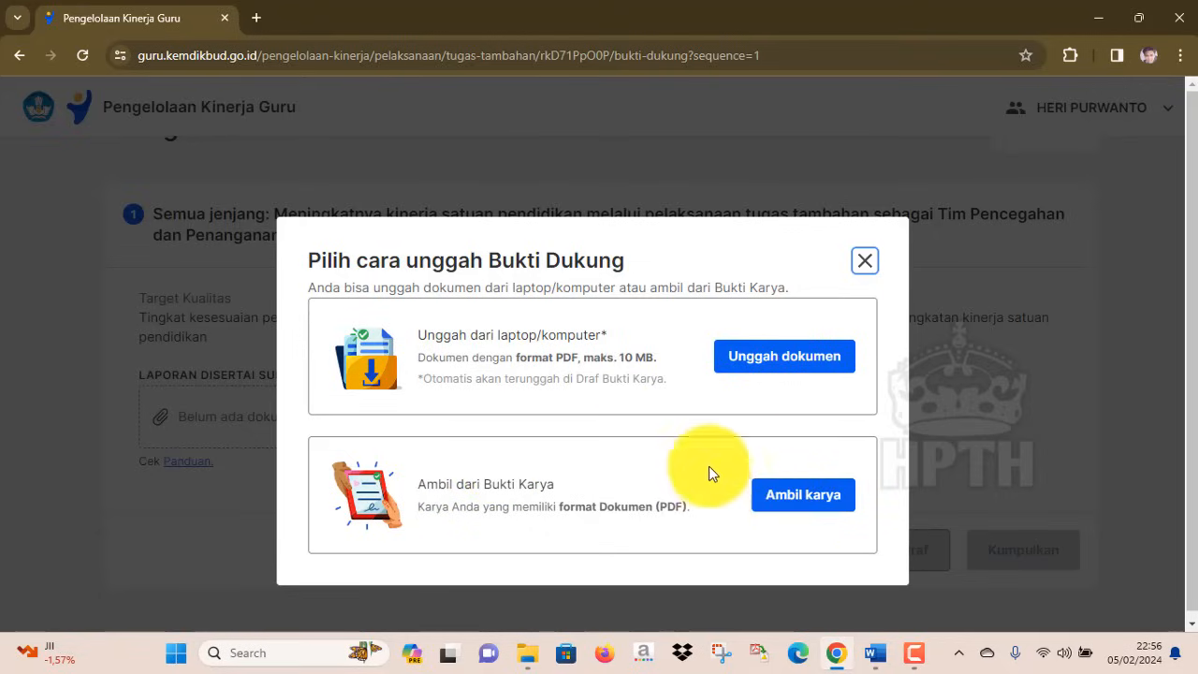
{"action": "left_click", "coordinate": [785, 365]}
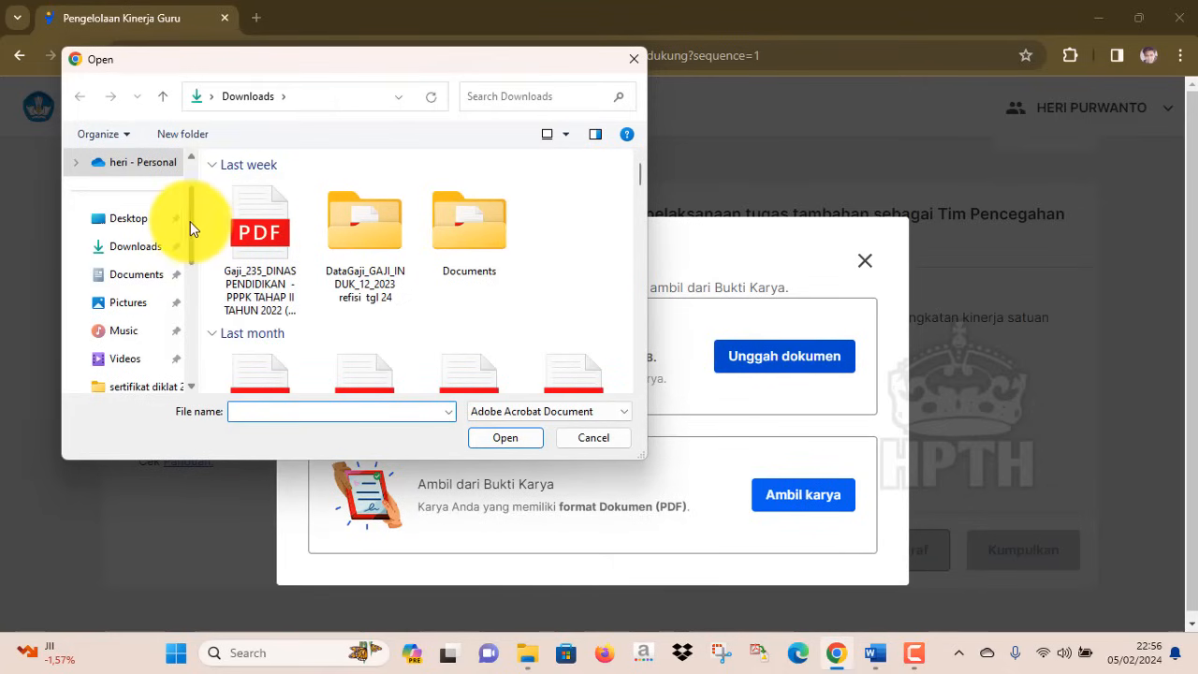
{"action": "left_click_drag", "start_coordinate": [189, 227], "coordinate": [215, 200]}
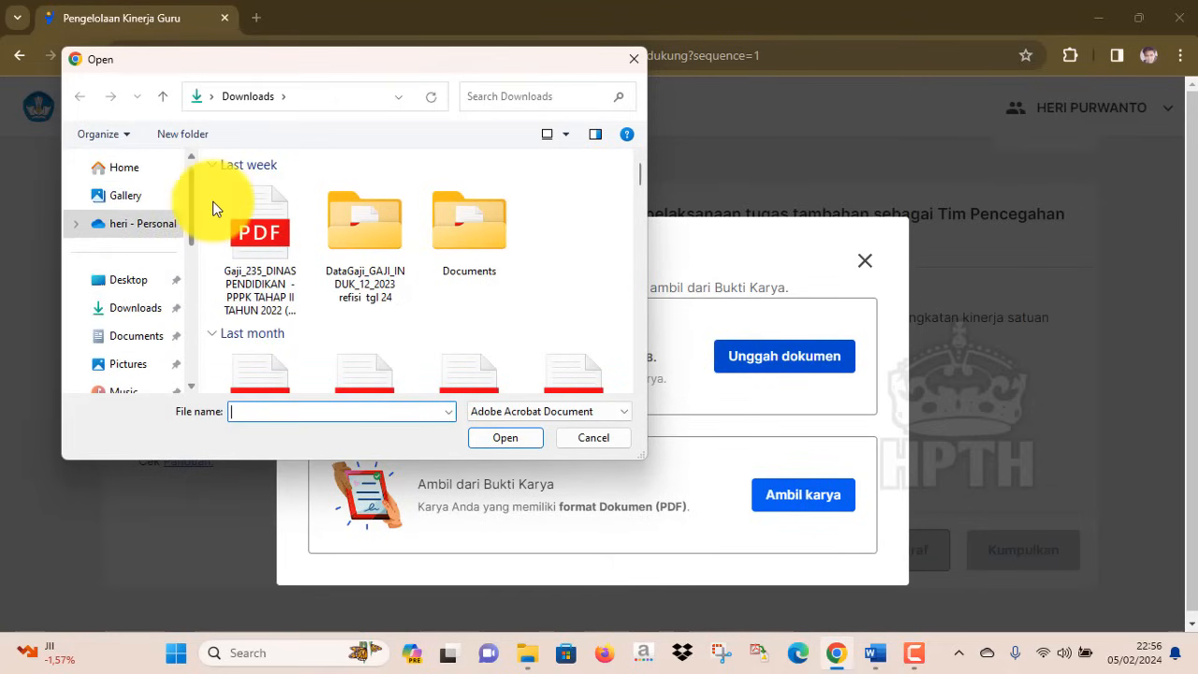
{"action": "mouse_move", "coordinate": [639, 176]}
{"action": "left_mouse_down"}
{"action": "mouse_move", "coordinate": [640, 213]}
{"action": "mouse_move", "coordinate": [645, 170]}
{"action": "left_mouse_up"}
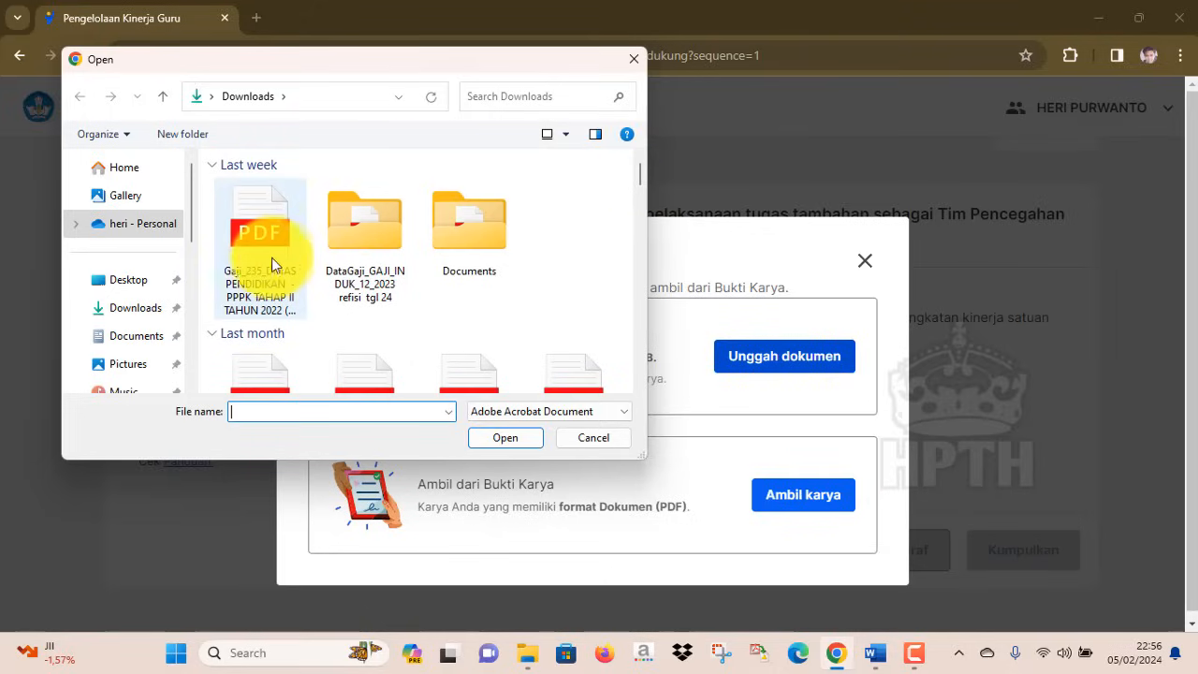
{"action": "left_click", "coordinate": [597, 440]}
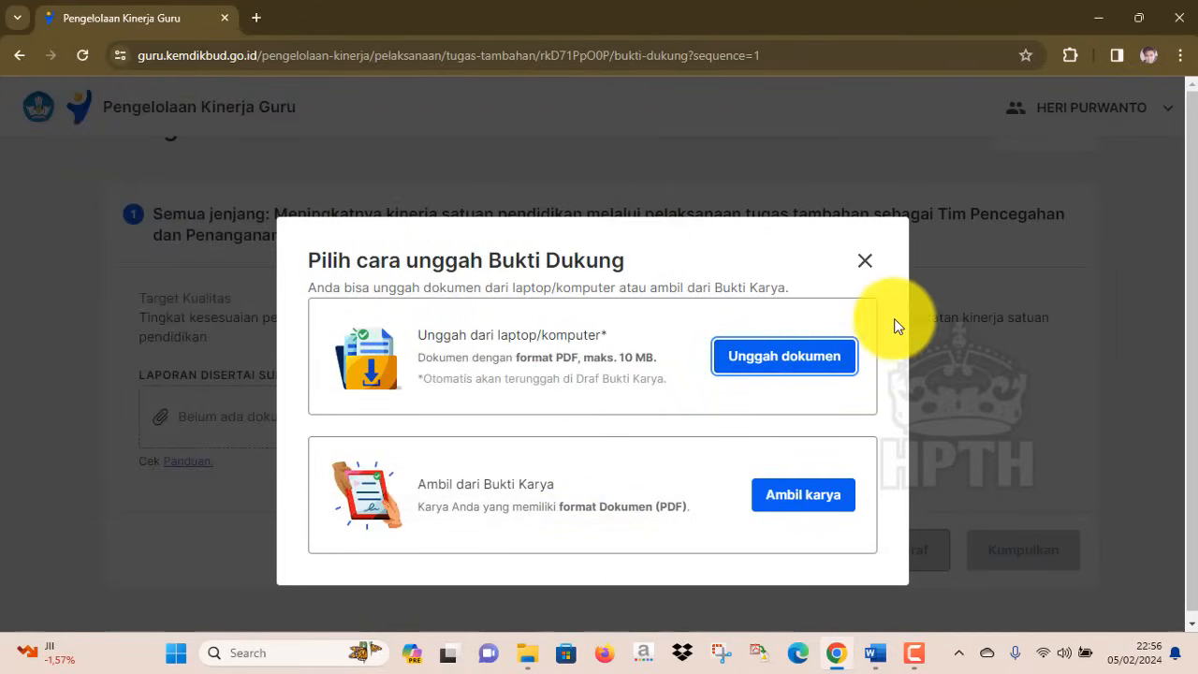
{"action": "left_click", "coordinate": [868, 265]}
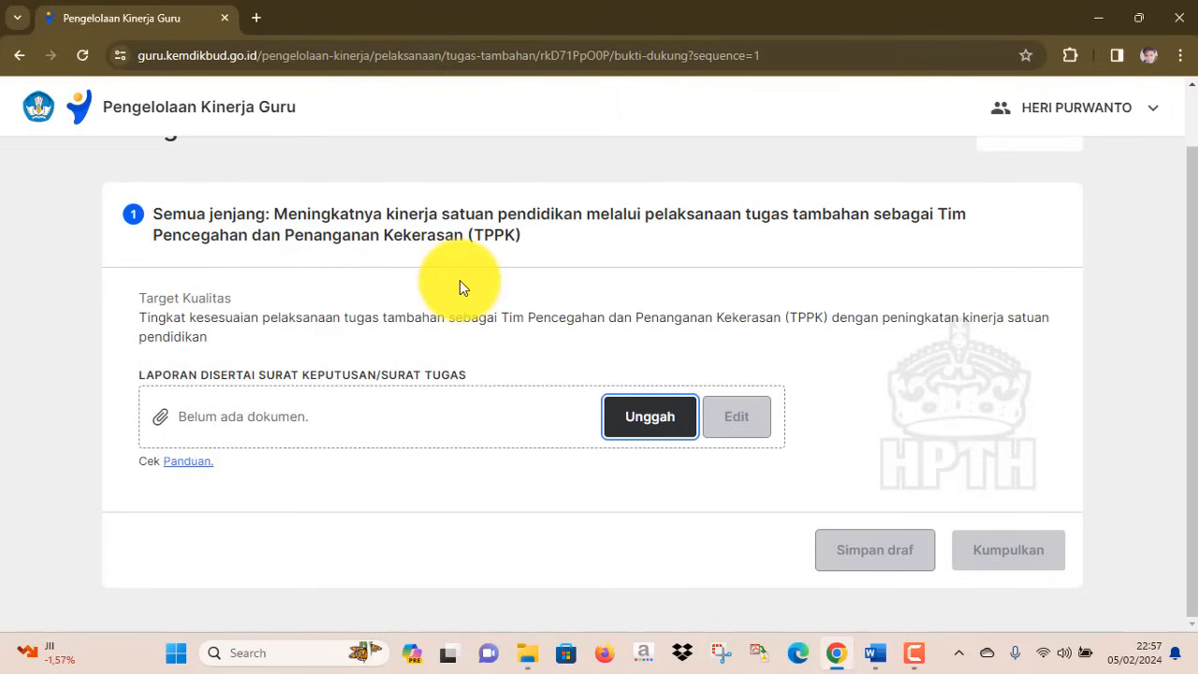
Look through the activity photos closing the 687112480-Laporan-Kegiatan-TPPK-SDN-011-LBJ report in Word, and return to Pengelolaan Kinerja Guru in Chrome.
{"action": "left_click", "coordinate": [880, 656]}
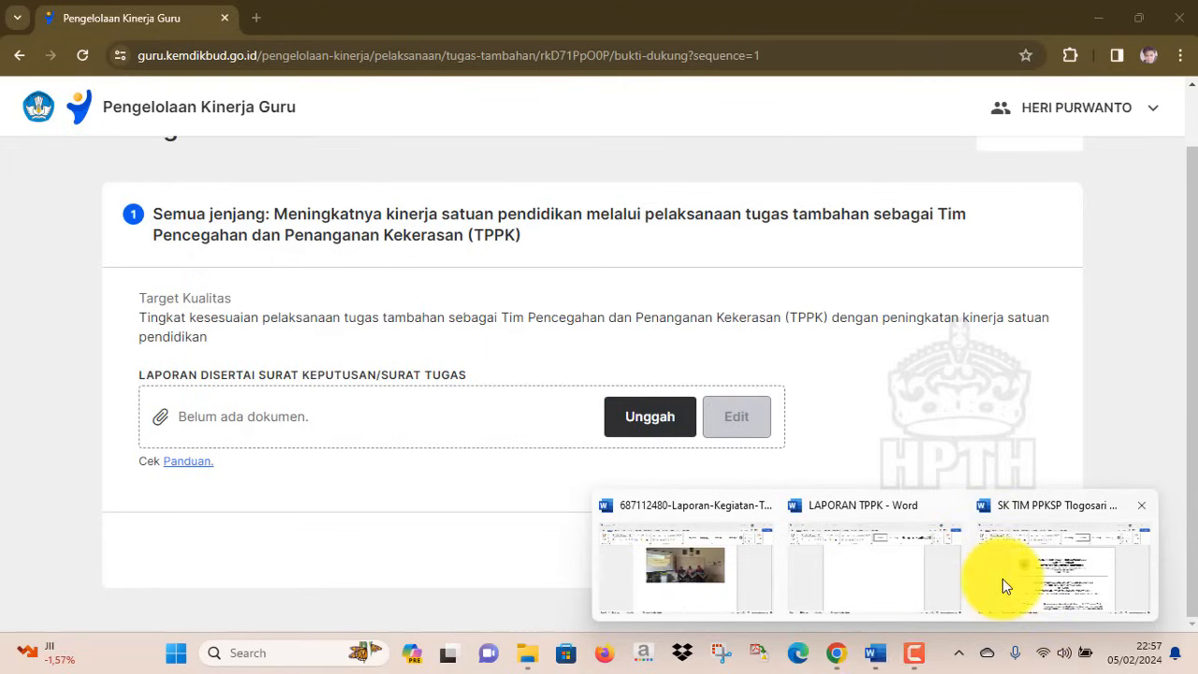
{"action": "mouse_move", "coordinate": [860, 593]}
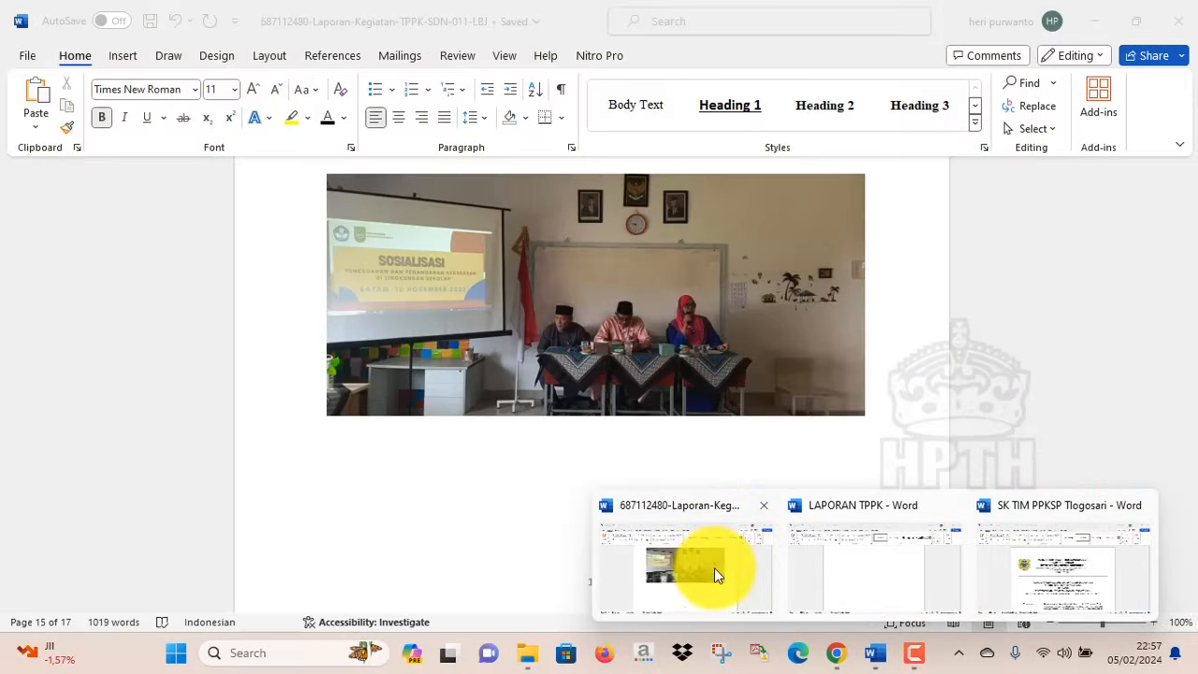
{"action": "left_click", "coordinate": [714, 569]}
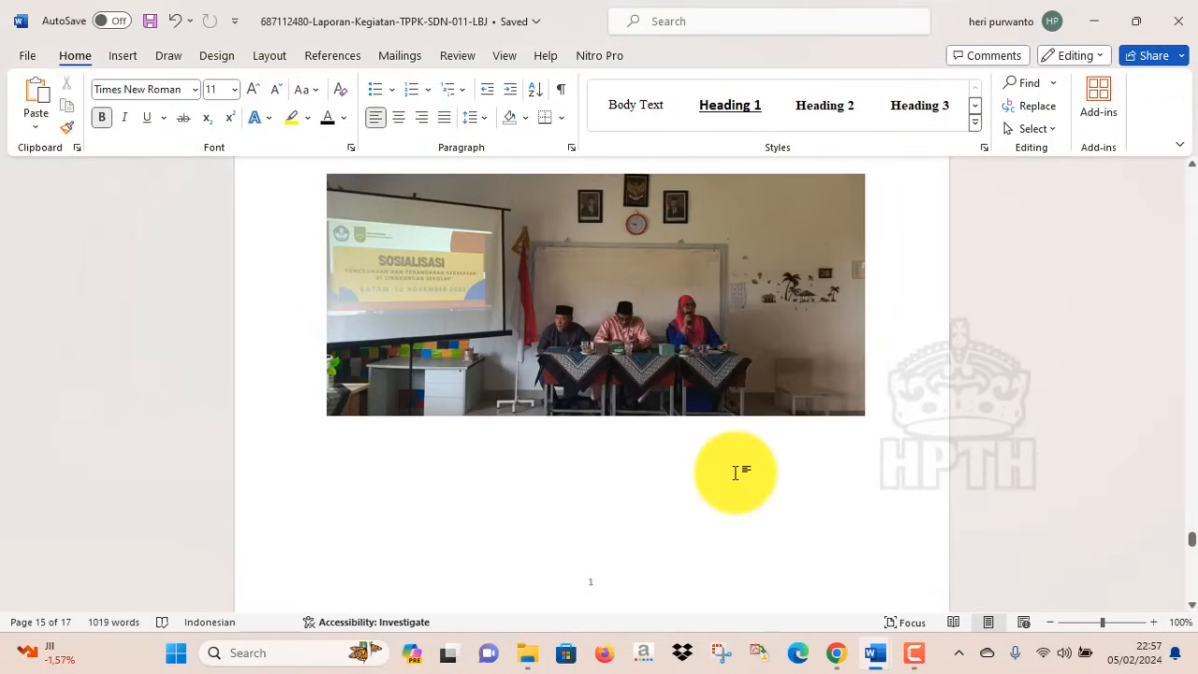
{"action": "key", "text": "Down"}
{"action": "key", "text": "Down"}
{"action": "key", "text": "Down"}
{"action": "key", "text": "Down"}
{"action": "key", "text": "Down"}
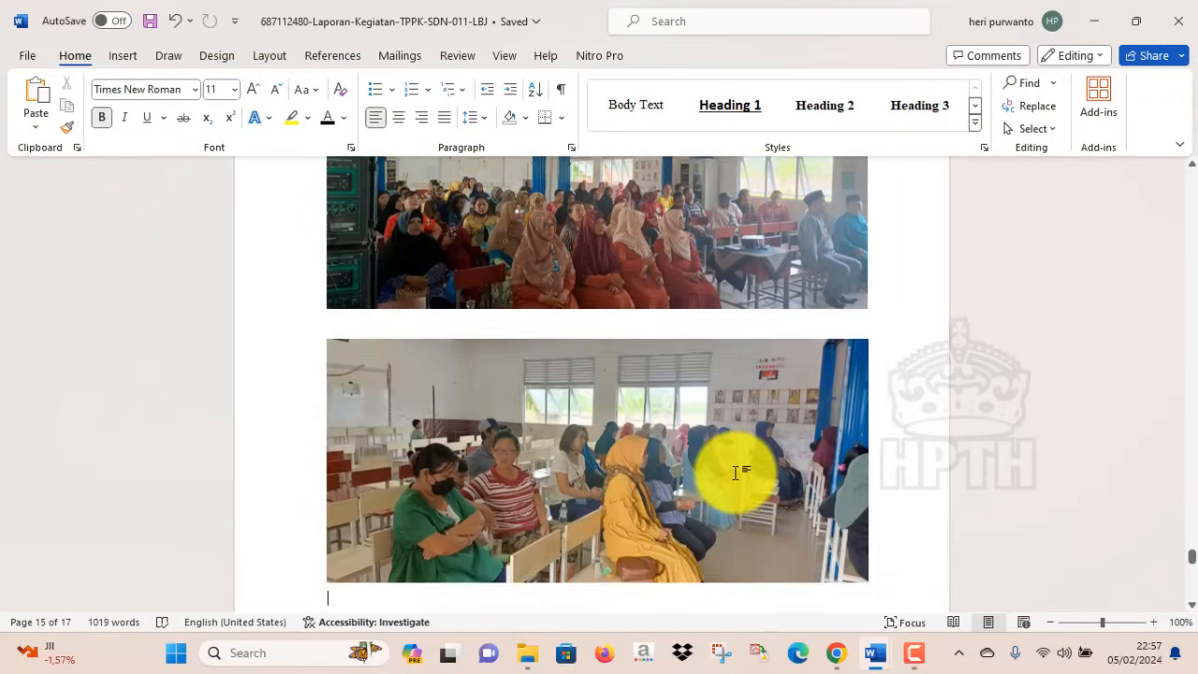
{"action": "key", "text": "Down"}
{"action": "key", "text": "Down"}
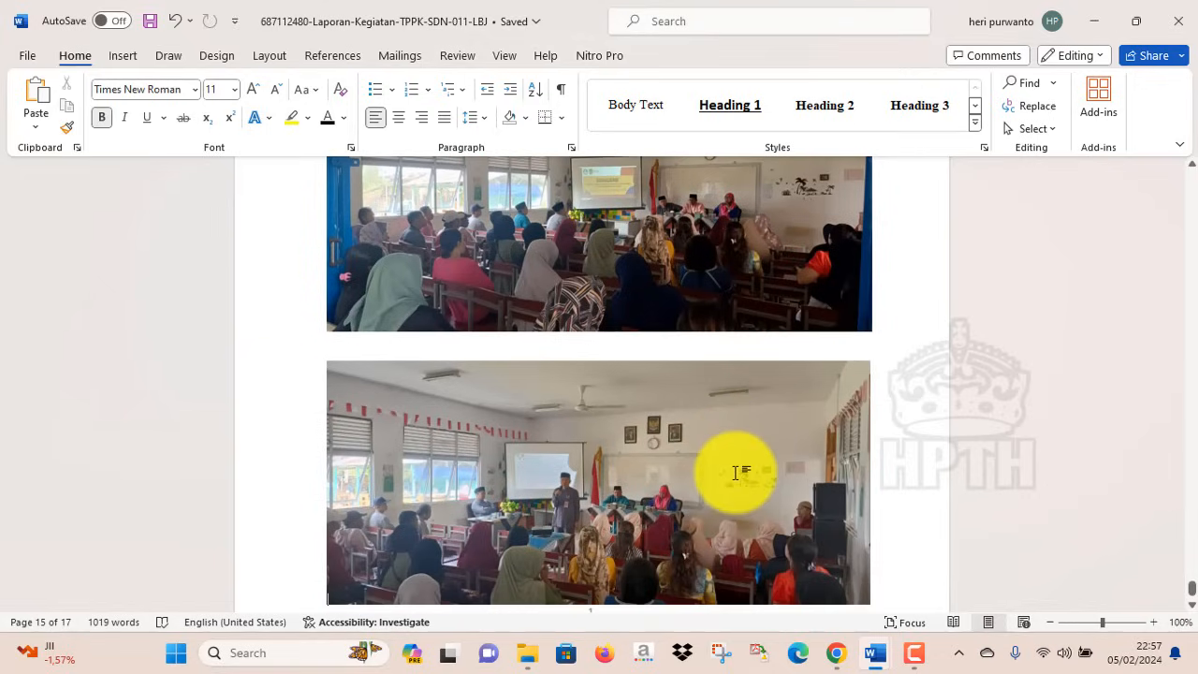
{"action": "scroll", "coordinate": [735, 472], "scroll_direction": "up", "scroll_amount": 1}
{"action": "key", "text": "Down"}
{"action": "scroll", "coordinate": [735, 473], "scroll_direction": "up", "scroll_amount": 8}
{"action": "key", "text": "Down"}
{"action": "key", "text": "Down"}
{"action": "key", "text": "Down"}
{"action": "key", "text": "Down"}
{"action": "key", "text": "Down"}
{"action": "key", "text": "Down"}
{"action": "key", "text": "Down"}
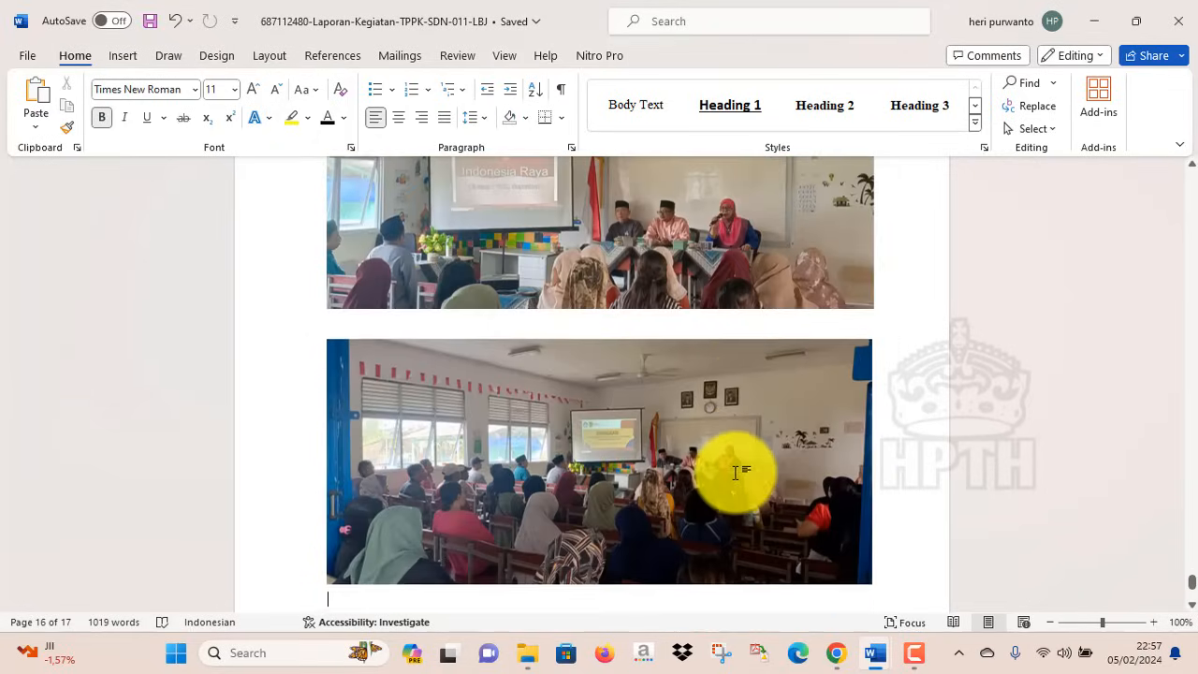
{"action": "key", "text": "Down"}
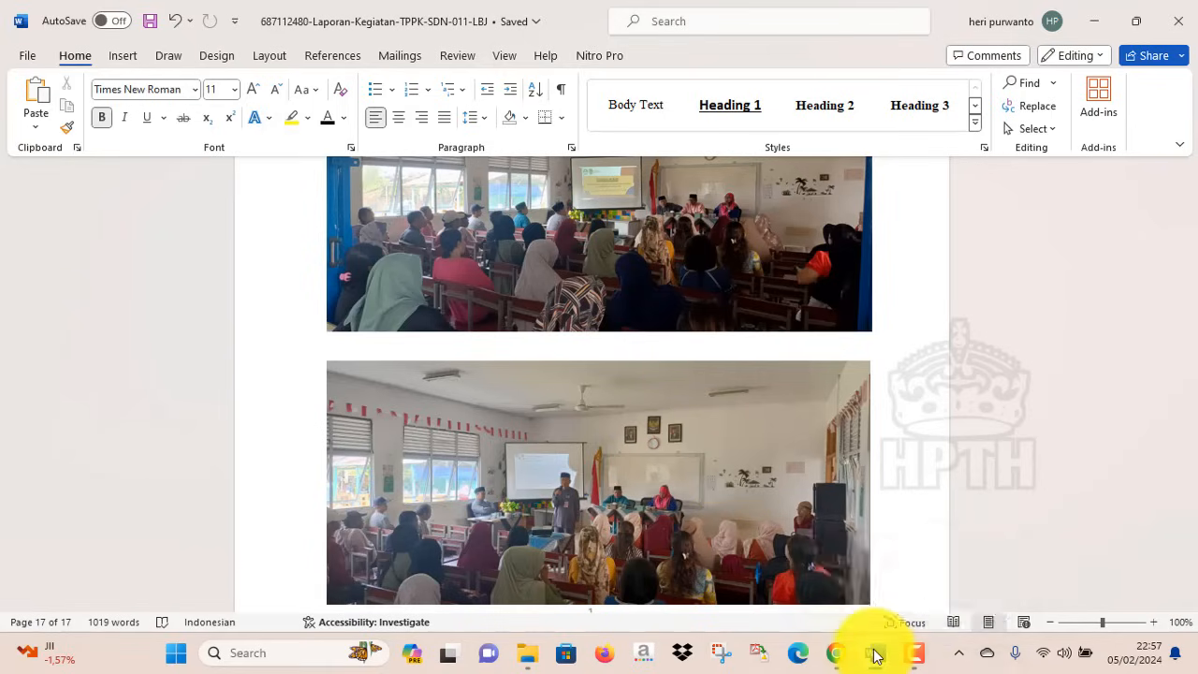
{"action": "mouse_move", "coordinate": [874, 654]}
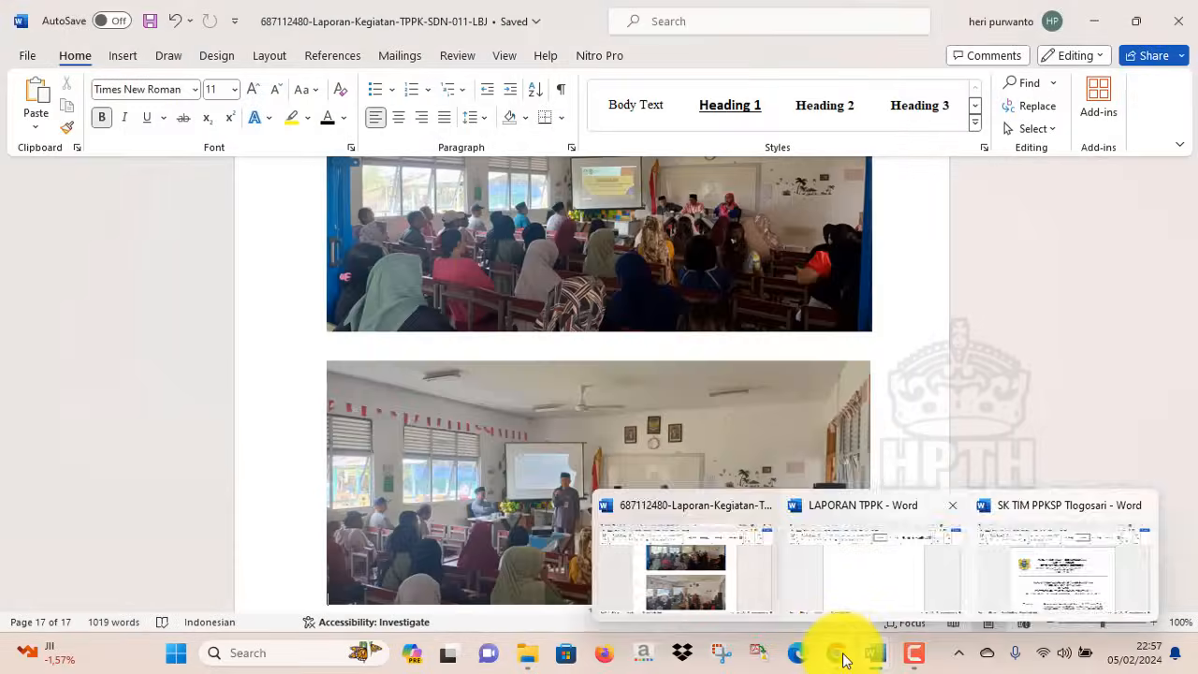
{"action": "left_click", "coordinate": [835, 652]}
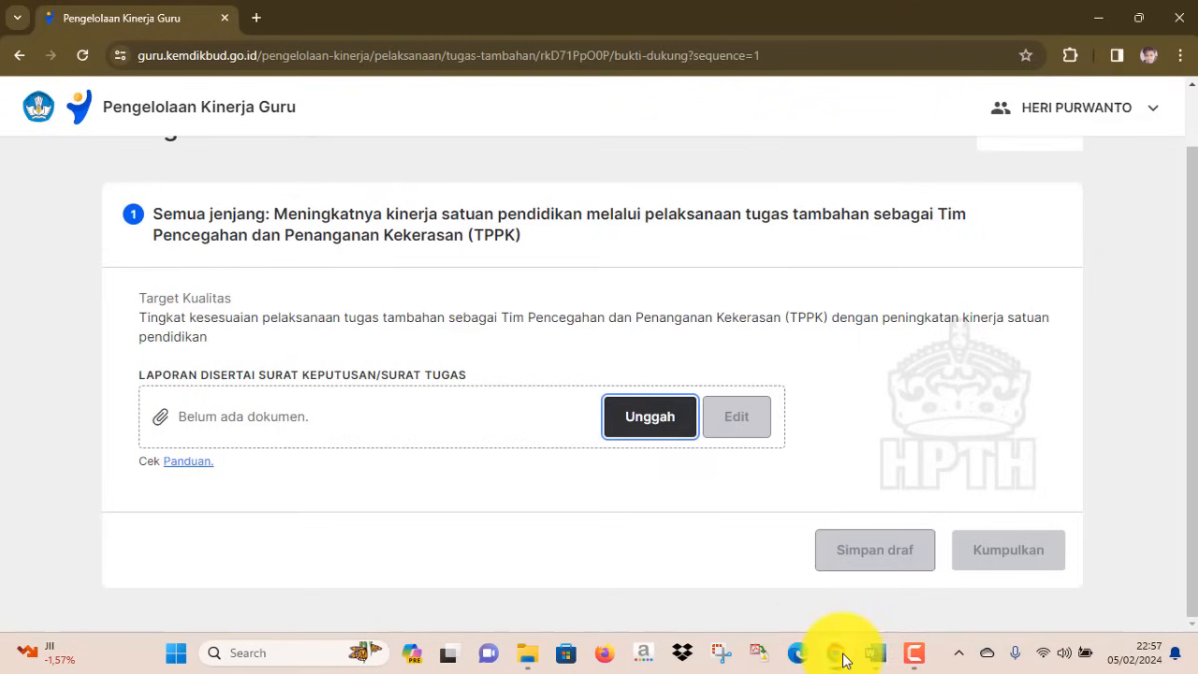